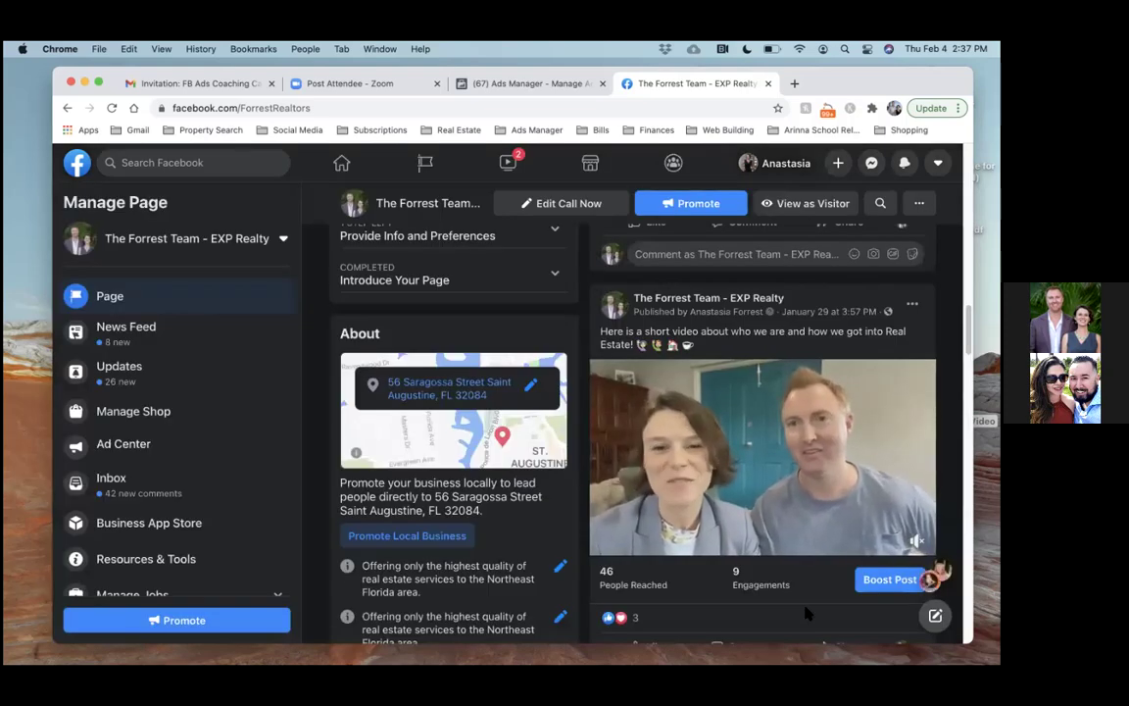
Pin the January 29 introduction video post to the top of the business page
mouse_move(771, 462)
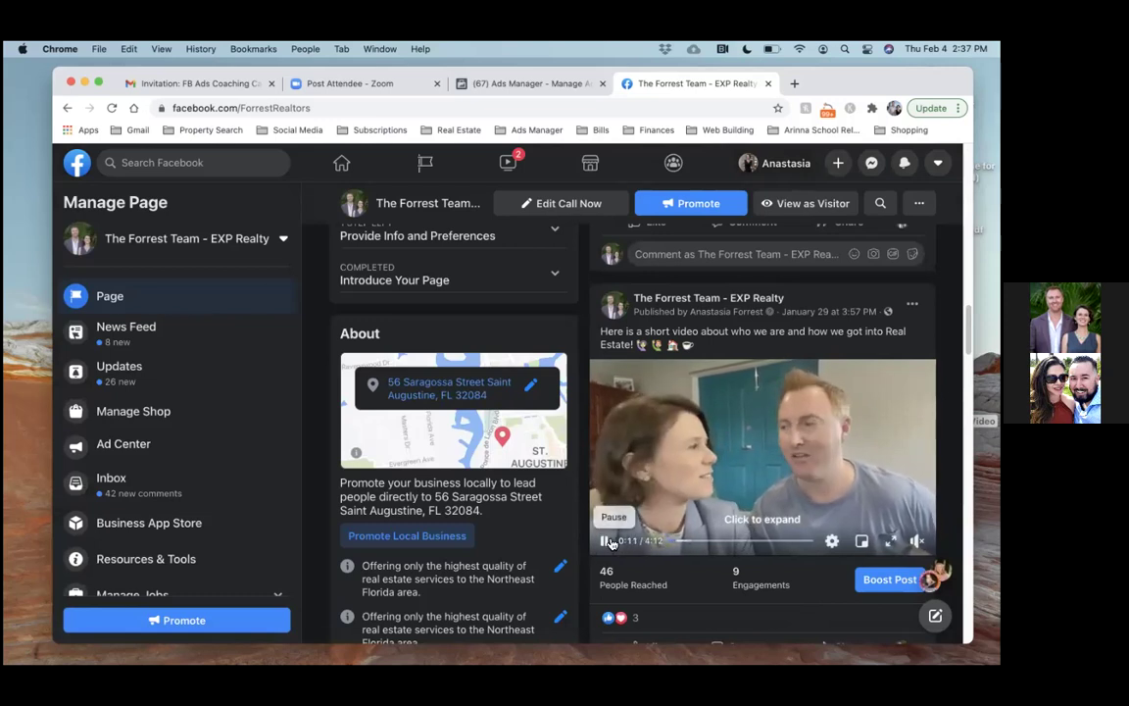
scroll(617, 525, up, 5)
scroll(625, 506, down, 2)
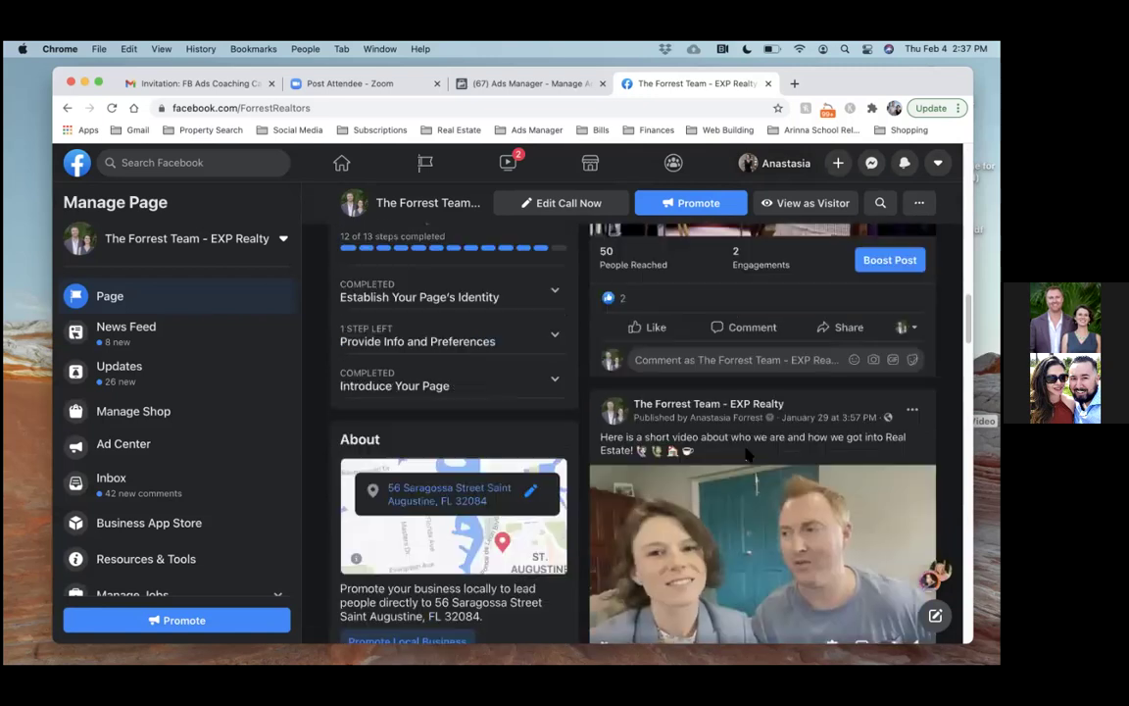
click(911, 409)
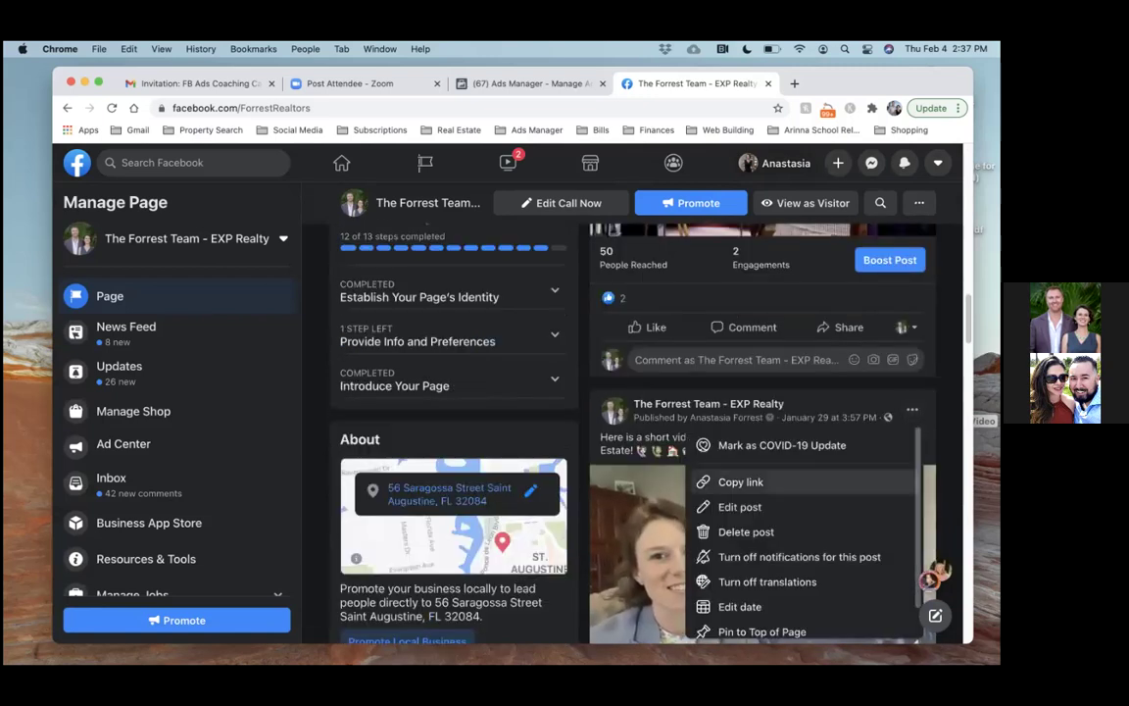
click(799, 631)
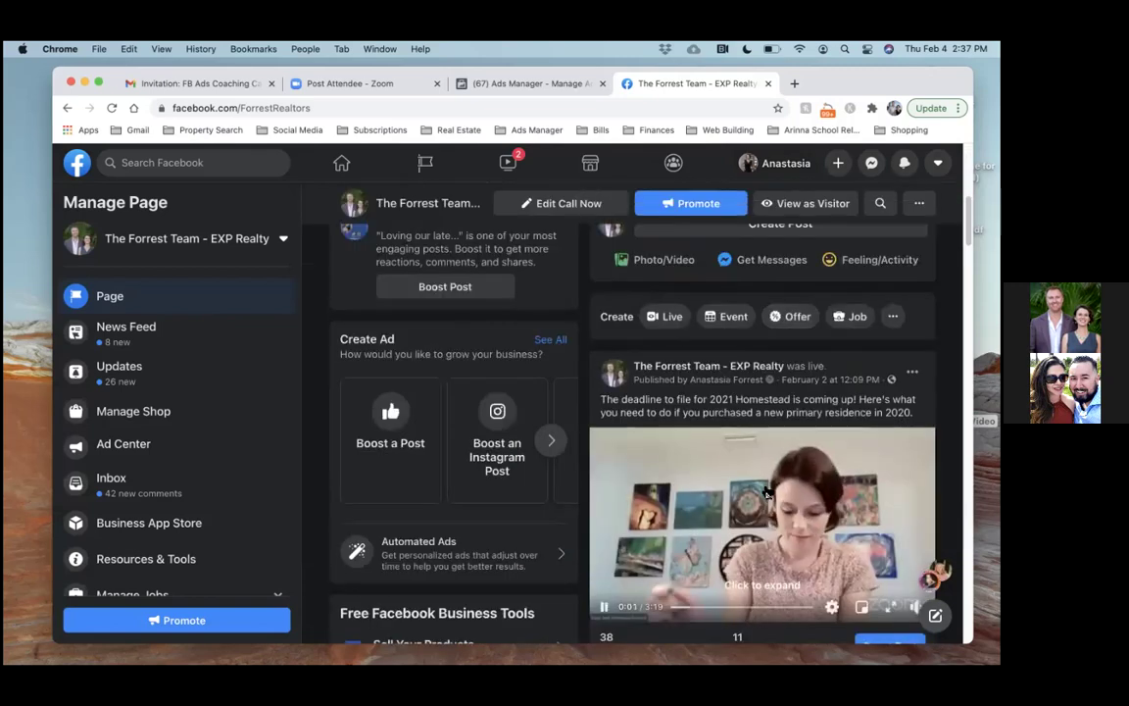
Reload the business page and pause the video in its pinned post
scroll(766, 484, up, 2)
scroll(768, 484, up, 3)
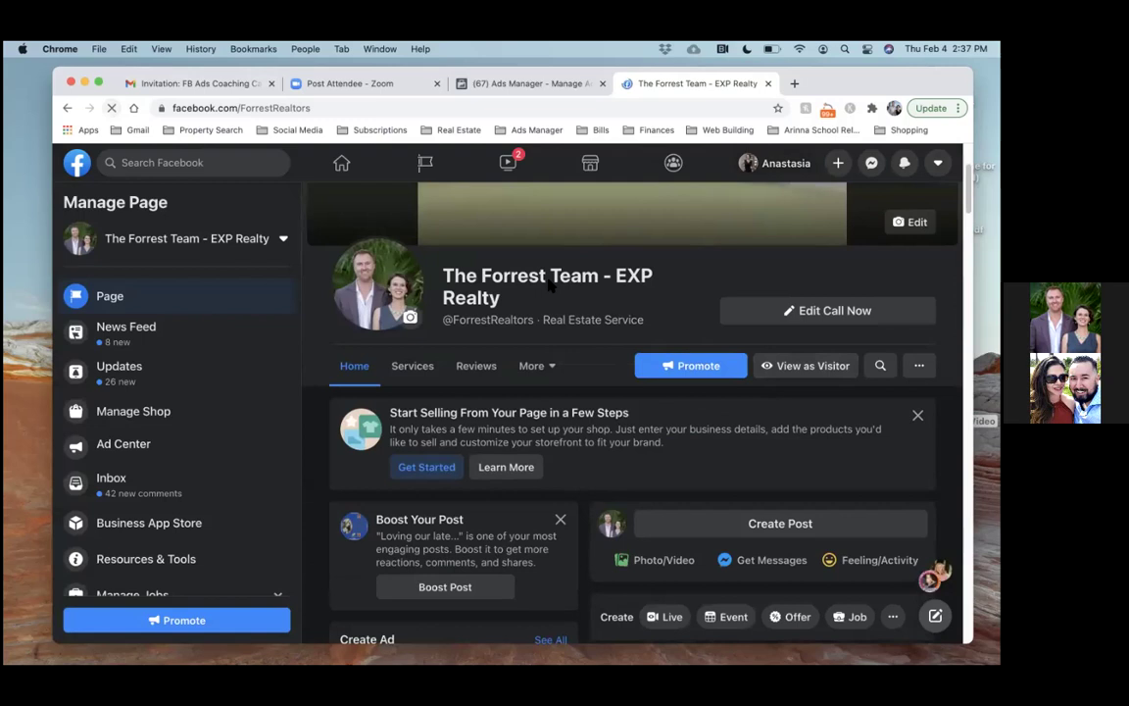
click(111, 108)
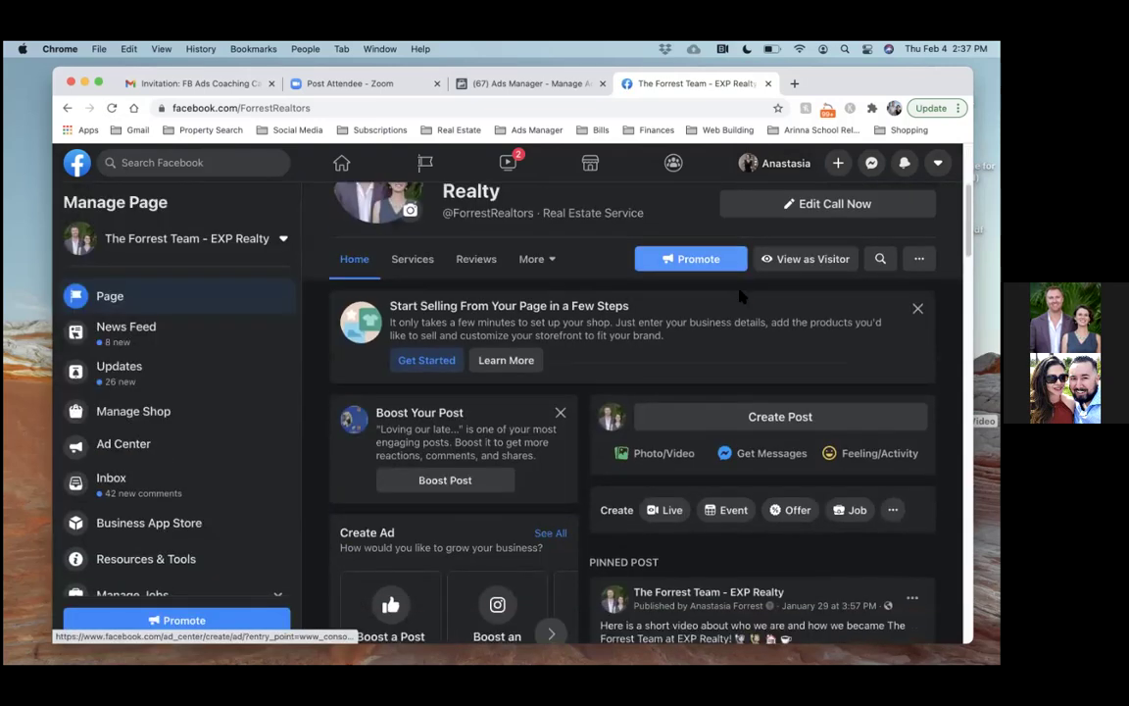
scroll(740, 296, down, 5)
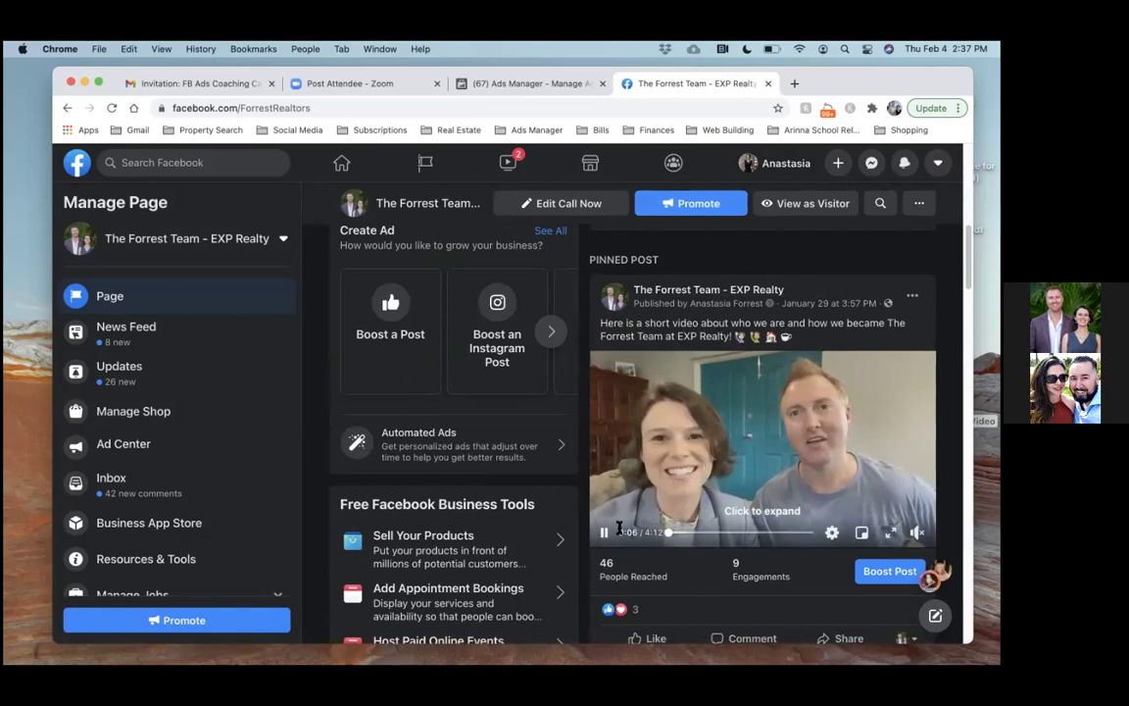
click(601, 532)
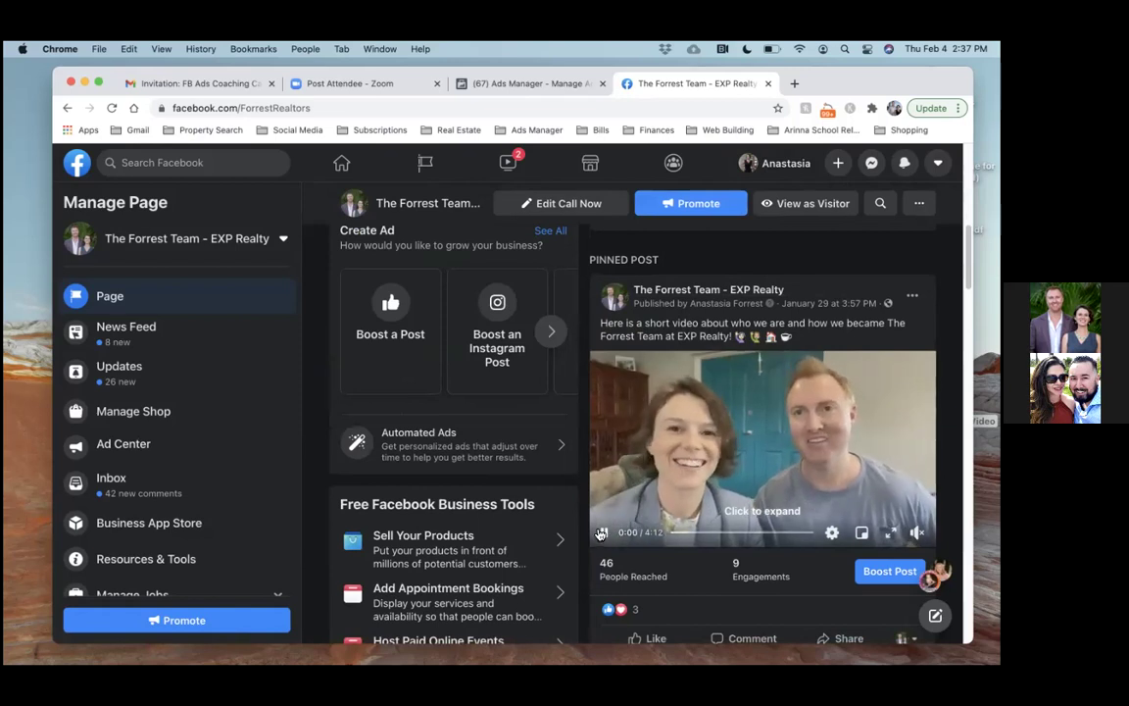
Switch to the open Ads Manager page and start a new campaign with the Video views objective
scroll(666, 323, up, 5)
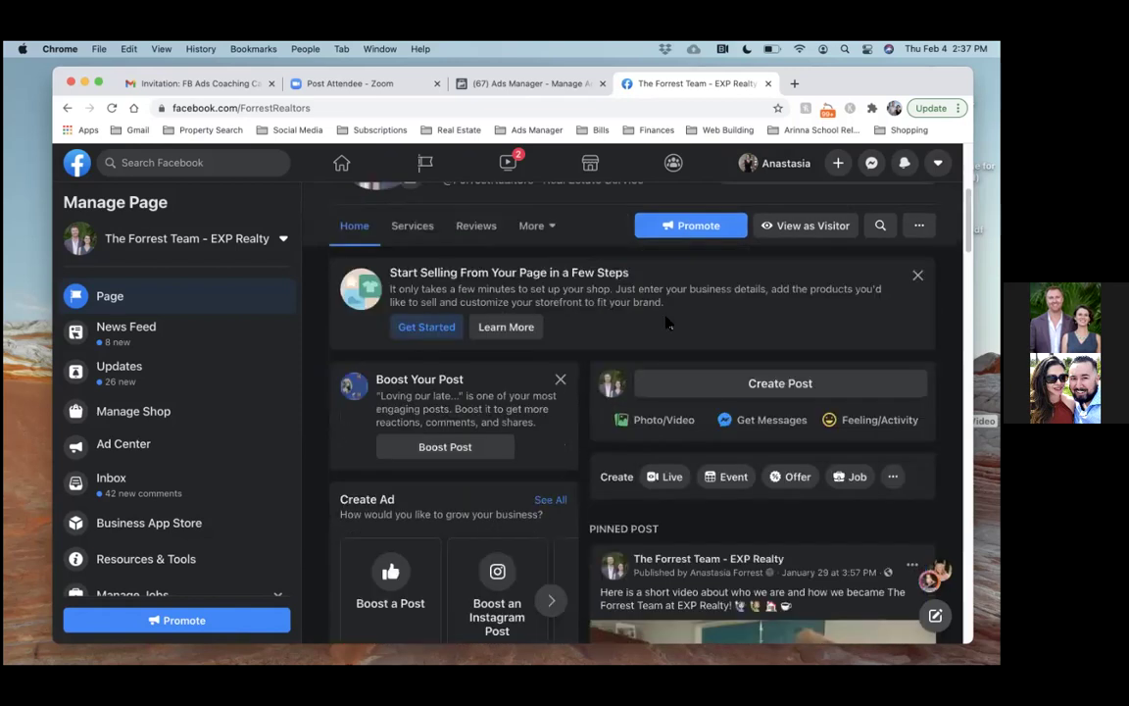
scroll(666, 323, up, 5)
click(526, 130)
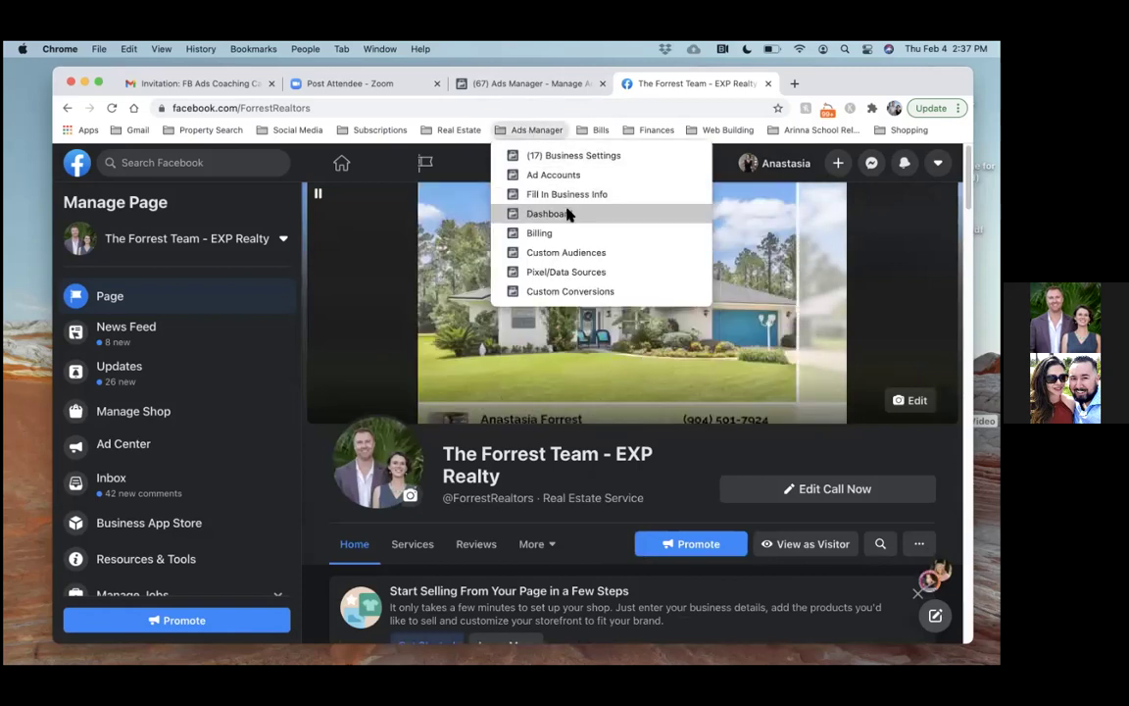
click(560, 86)
click(564, 86)
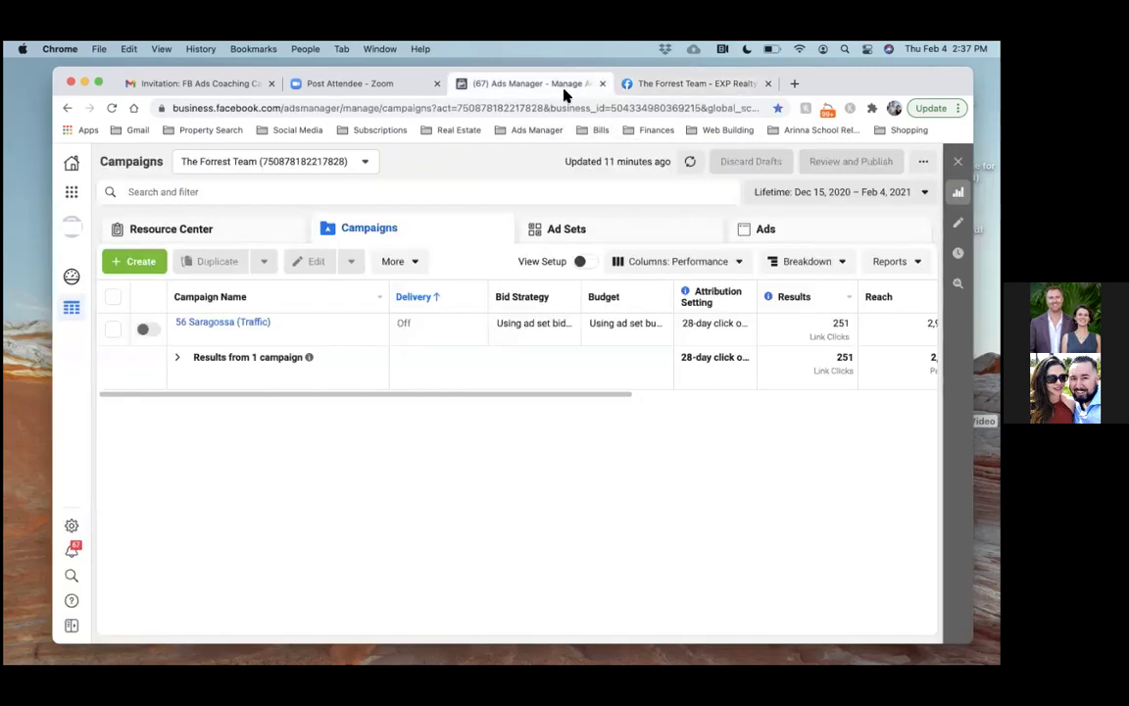
click(155, 261)
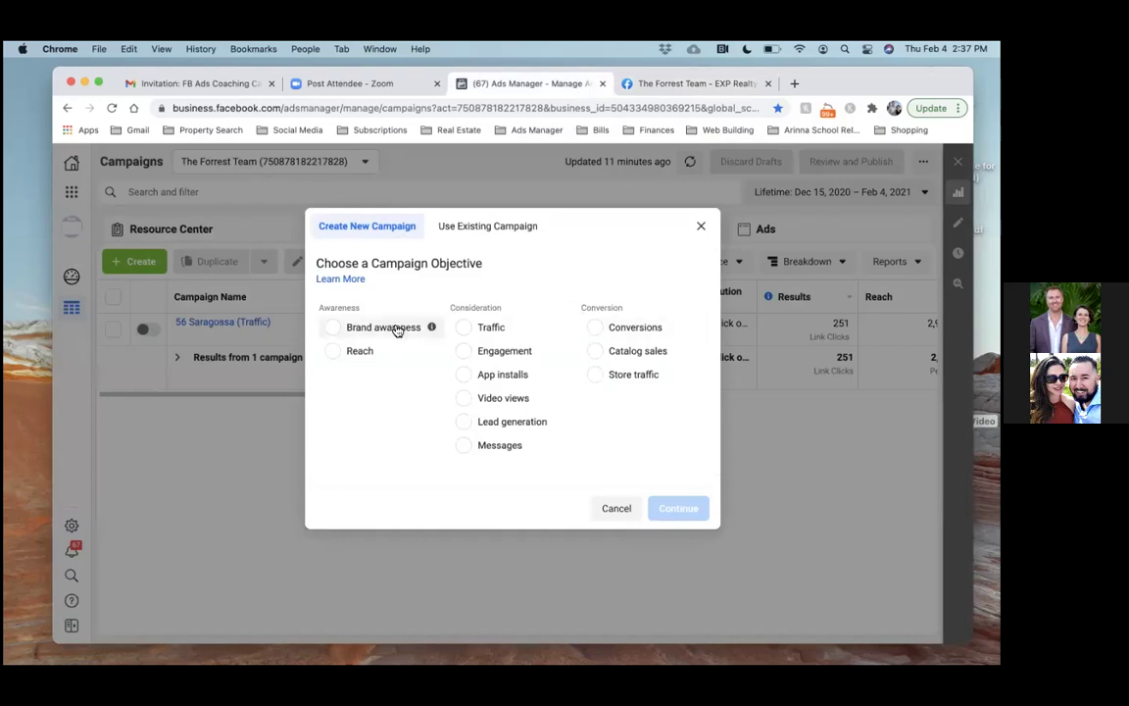
click(464, 398)
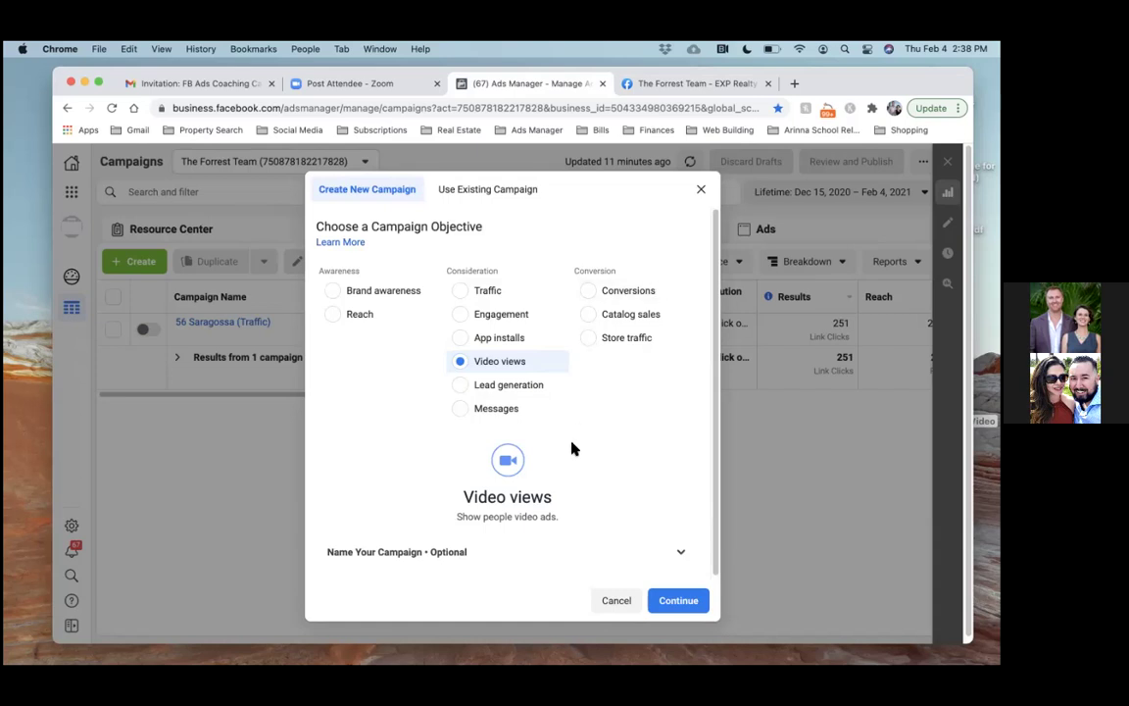
Name the new campaign "Intro Video (Video Views)"
click(683, 555)
scroll(672, 520, down, 5)
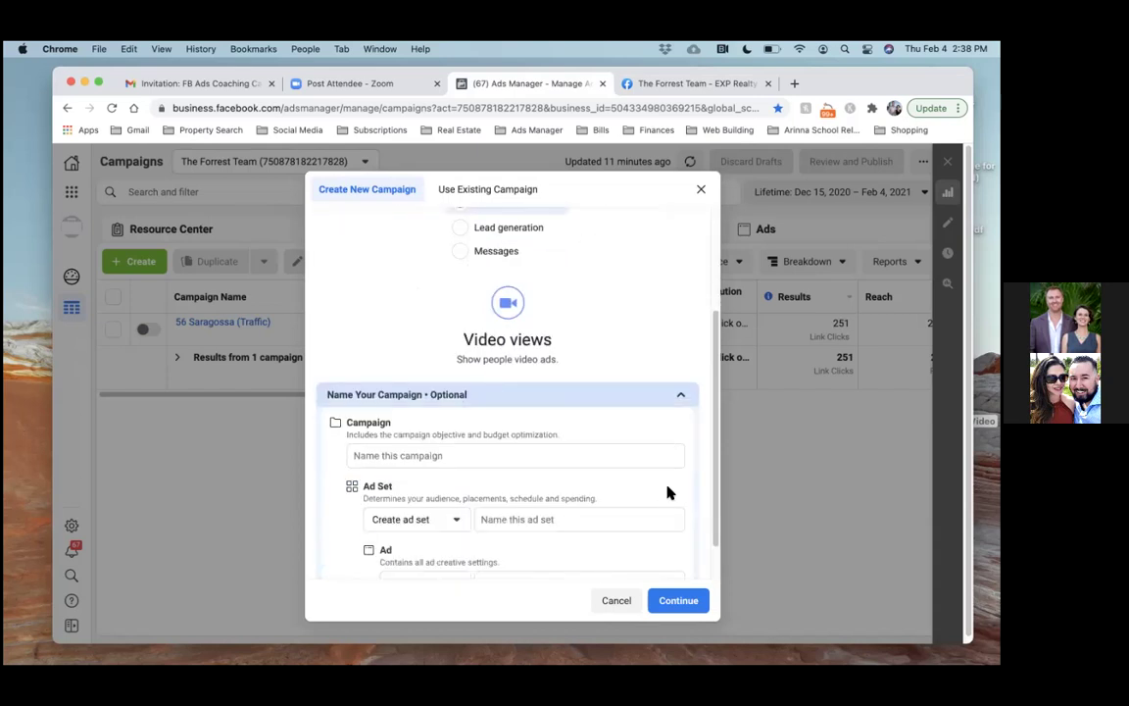
scroll(662, 485, down, 1)
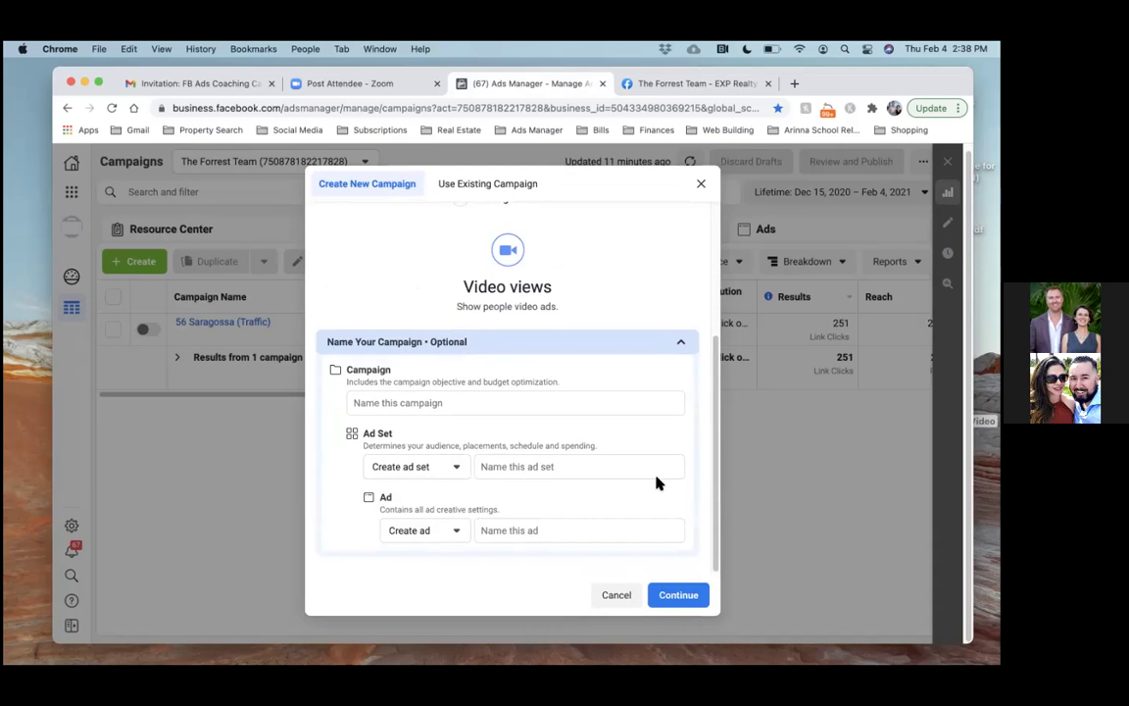
click(472, 402)
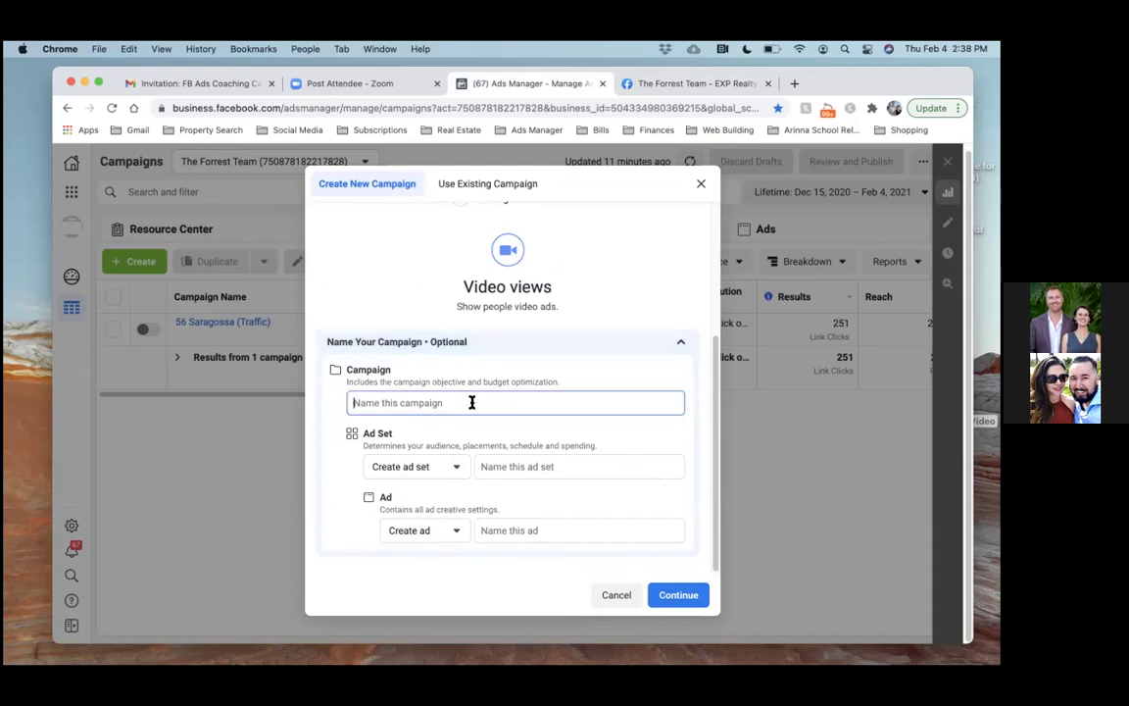
text(Intro Viedeo )
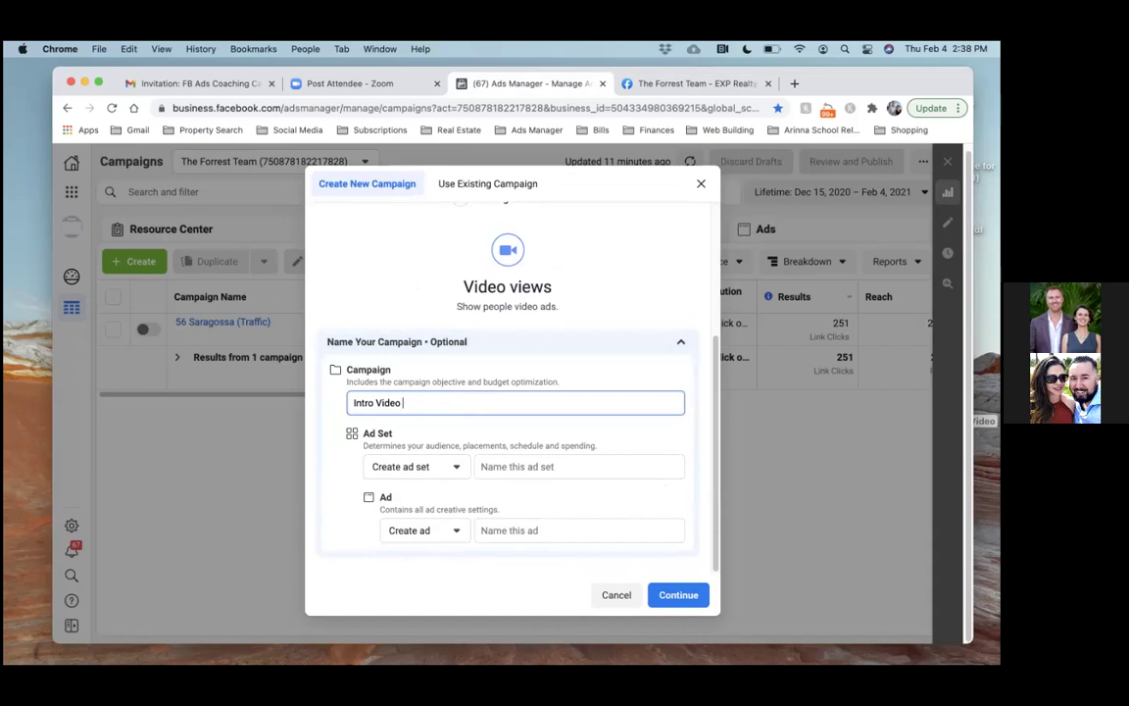
text((Video Views))
Name the ad set "St. Augustine" and the ad "Intro Video"
click(573, 467)
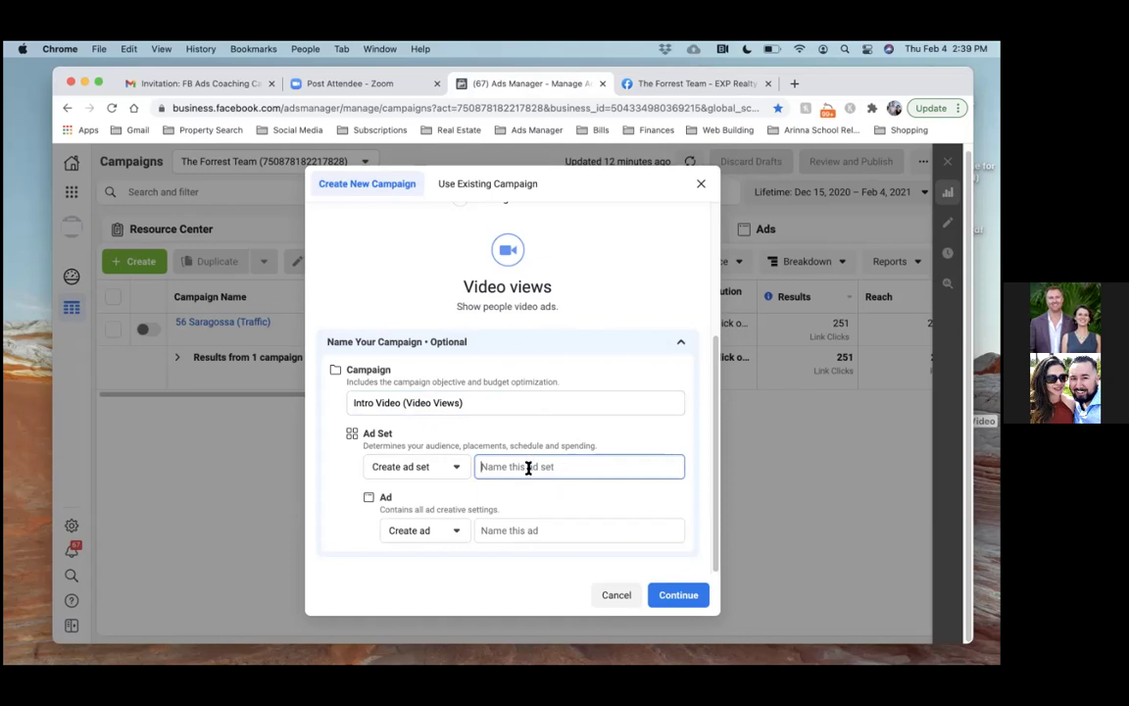
text(In)
key(BackSpace)
key(BackSpace)
text(St. Augustine)
click(503, 530)
text(Intro Video)
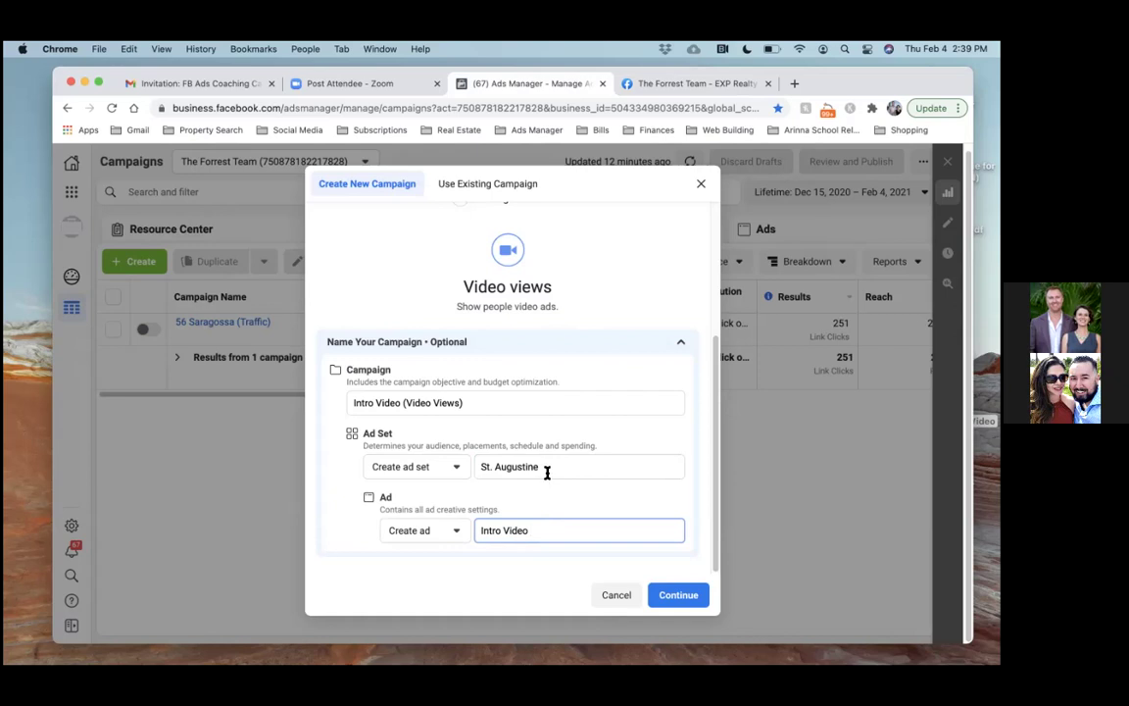
Rename the ad set "St. Johns County" and continue to the campaign settings
drag(546, 471, 495, 470)
text(Johns )
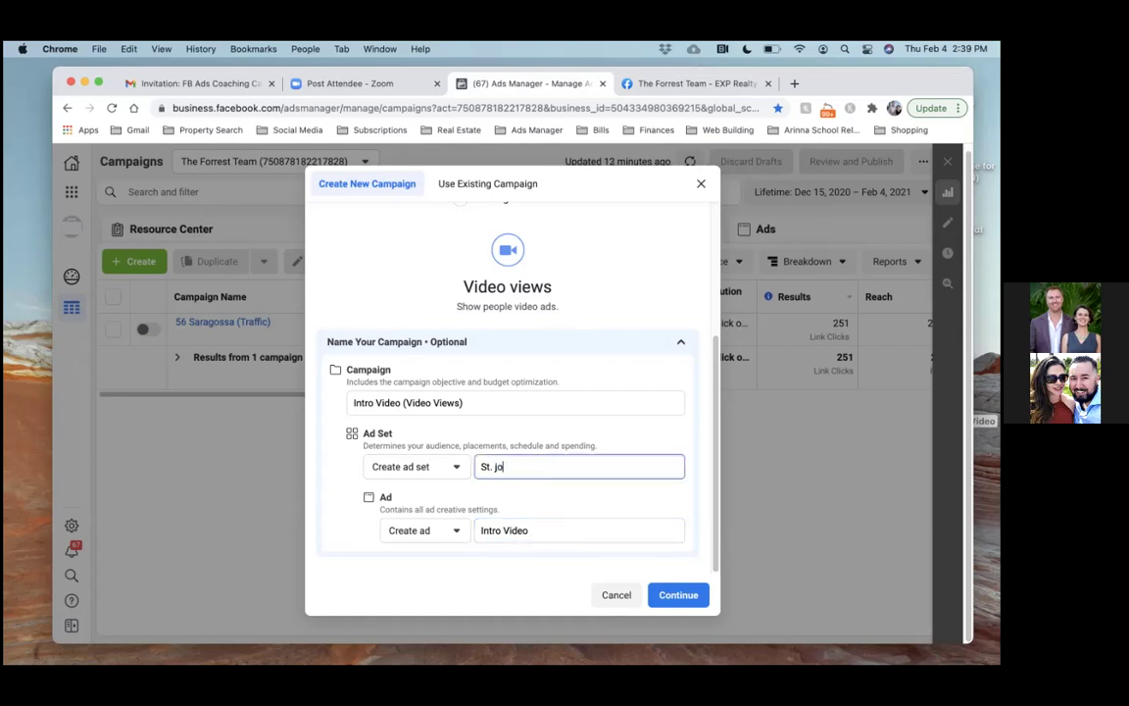
text(County)
click(678, 594)
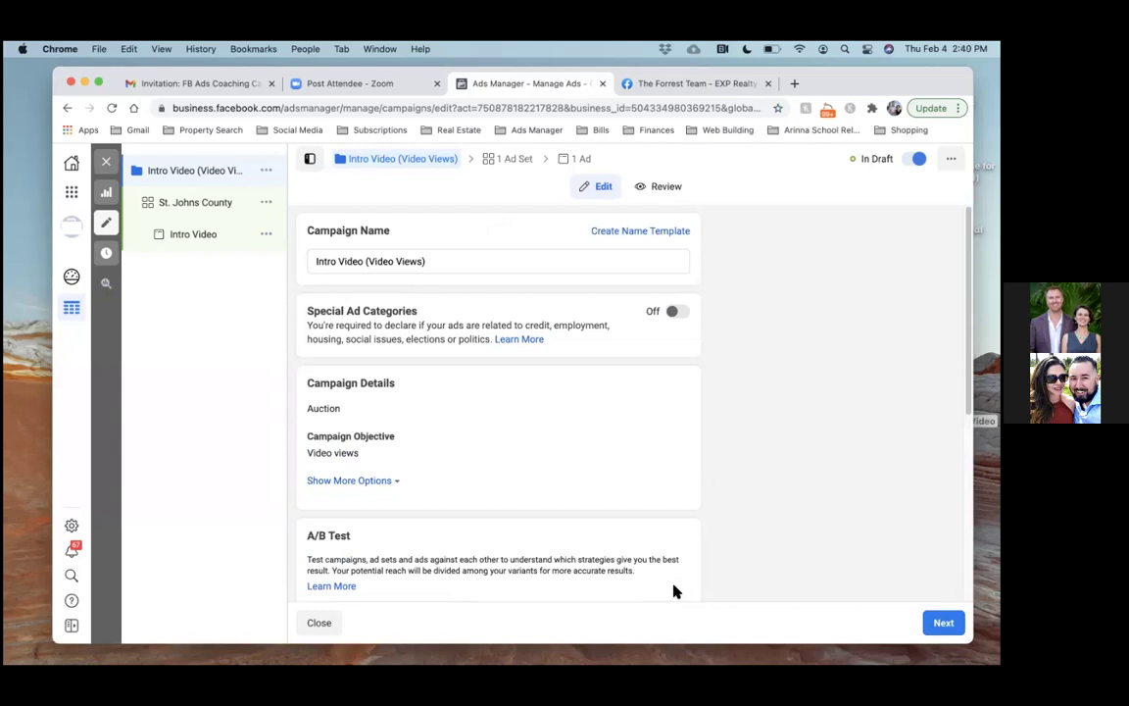
Turn on Special Ad Categories for the campaign and declare Housing
click(669, 309)
click(542, 369)
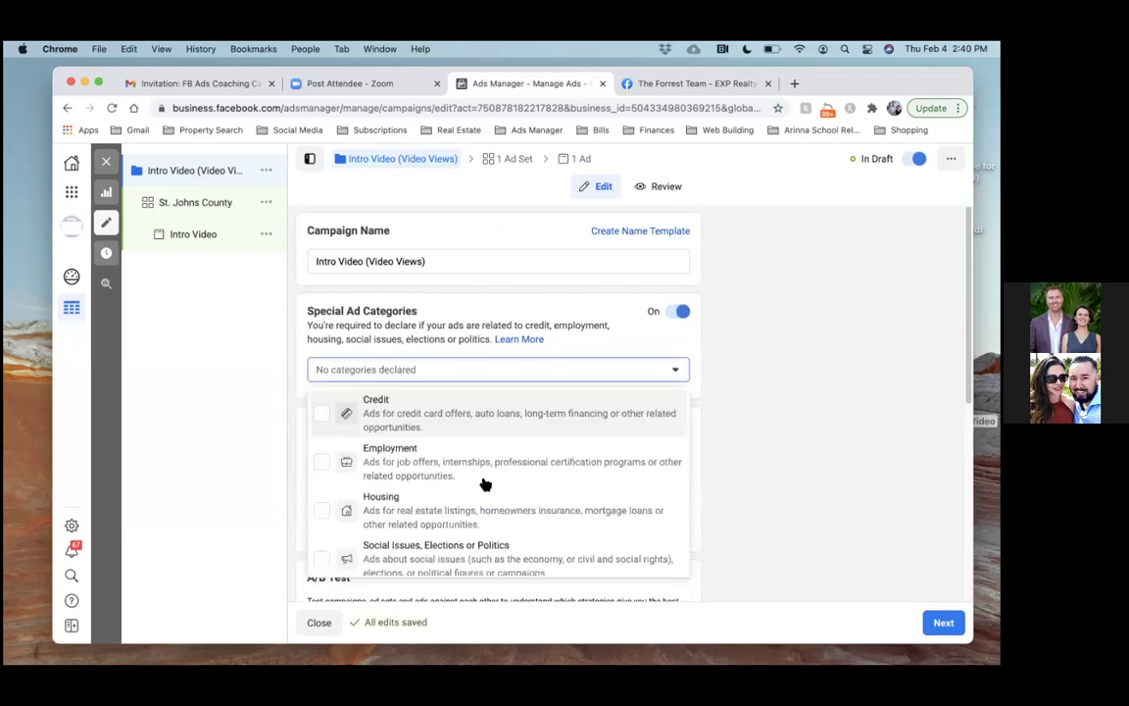
click(469, 507)
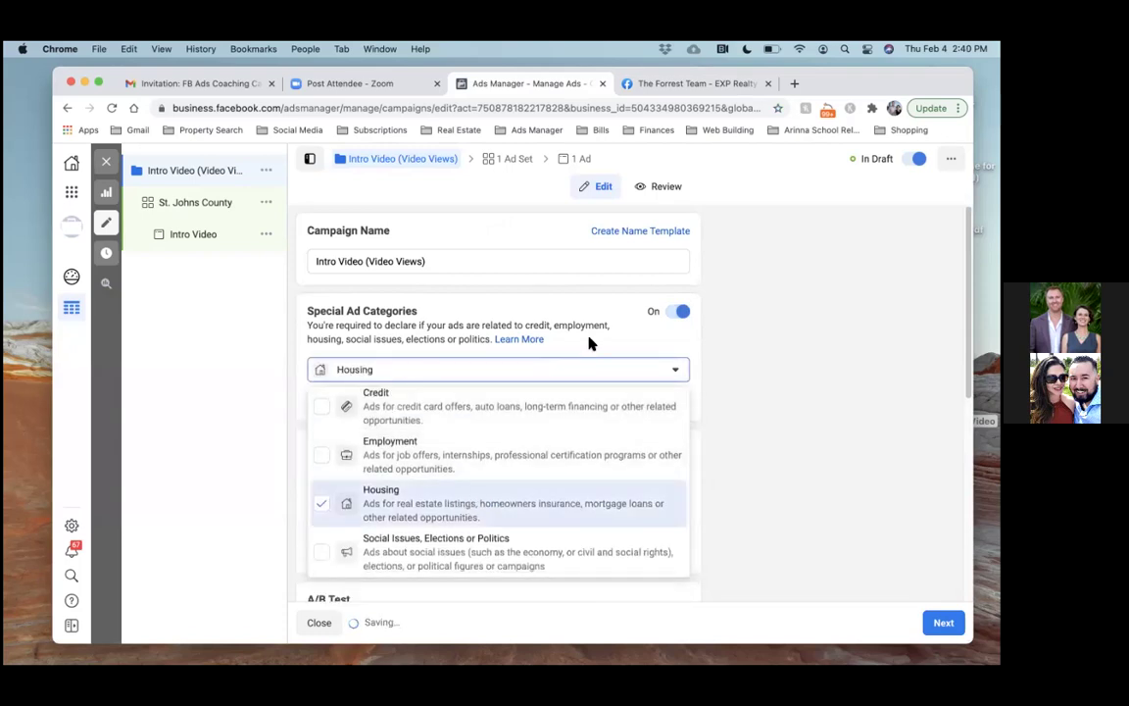
click(724, 381)
Review the remaining campaign settings down to Campaign Budget Optimization and continue to the ad set settings
scroll(723, 381, down, 2)
scroll(722, 381, down, 1)
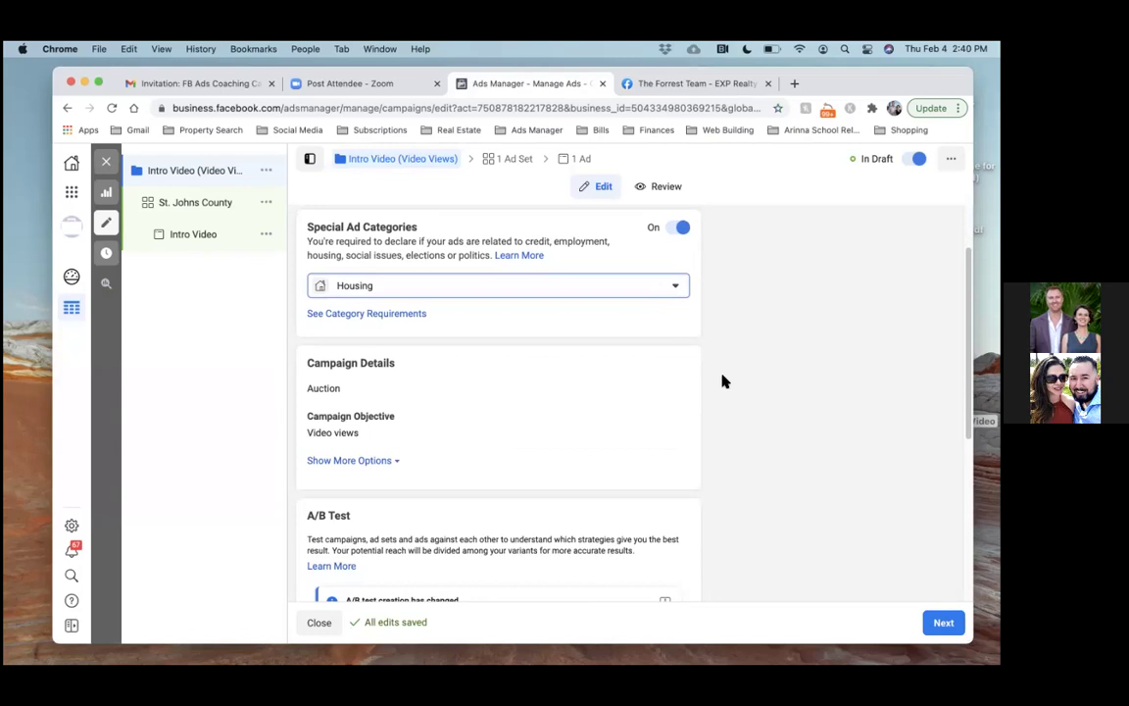
scroll(723, 381, down, 1)
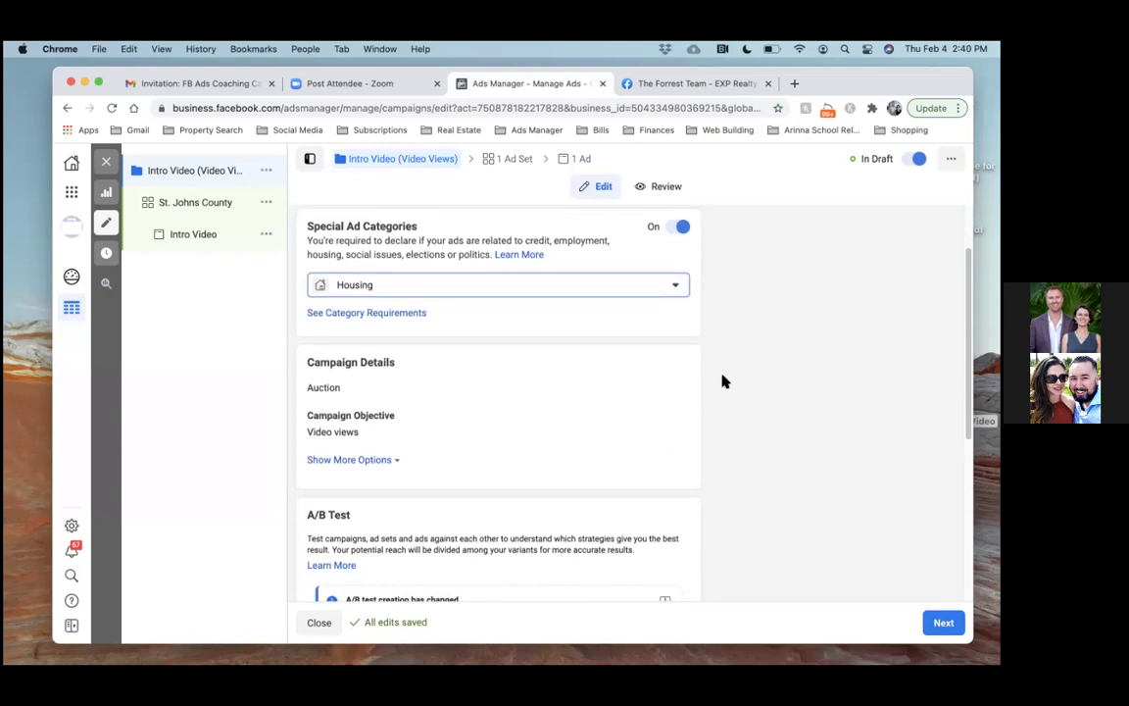
scroll(723, 381, down, 5)
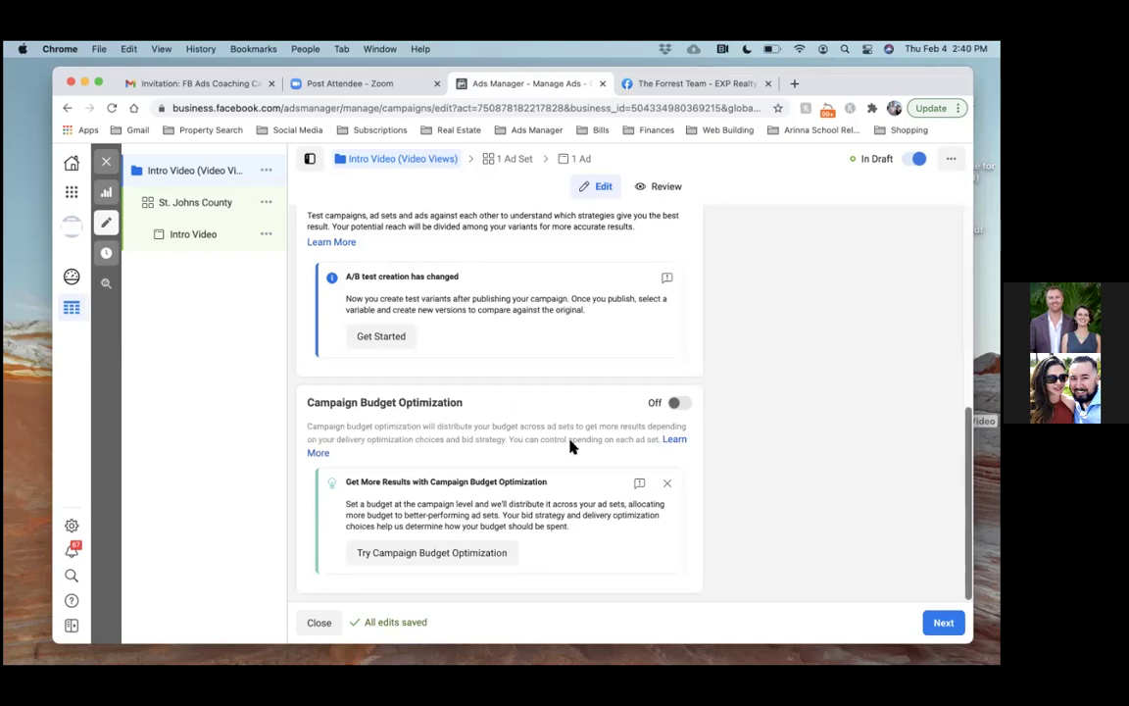
click(943, 622)
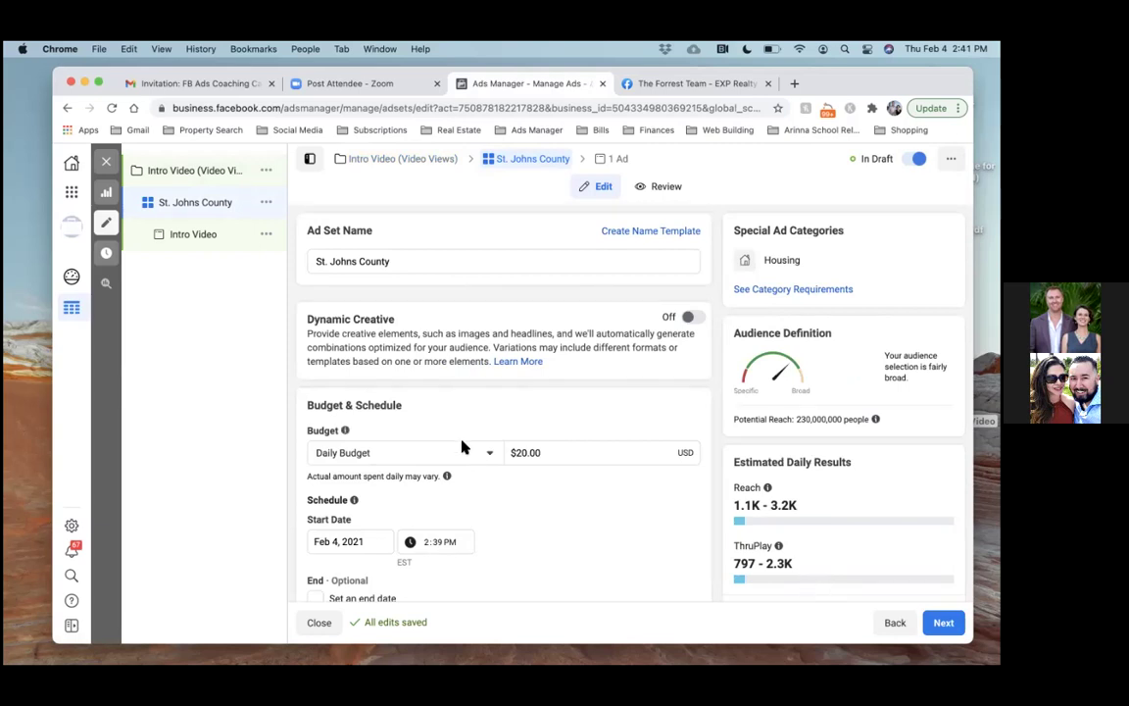
Try a lifetime budget of $5.00 for the ad set and return it to a daily budget
scroll(502, 413, down, 2)
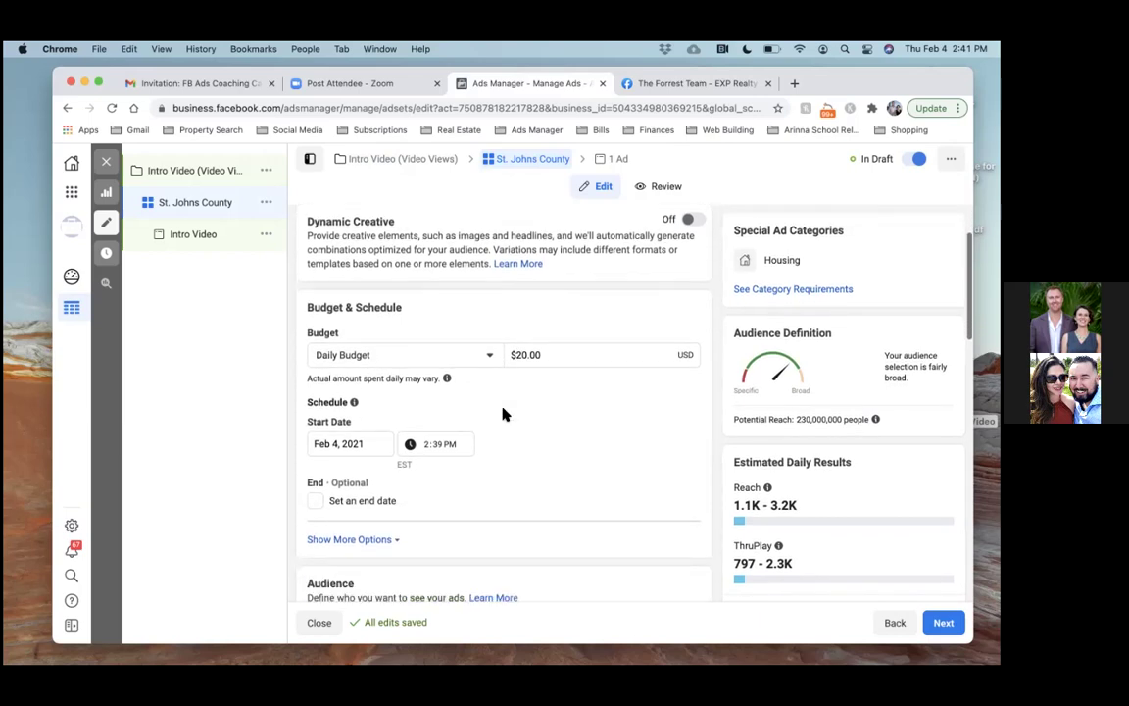
click(449, 359)
click(403, 410)
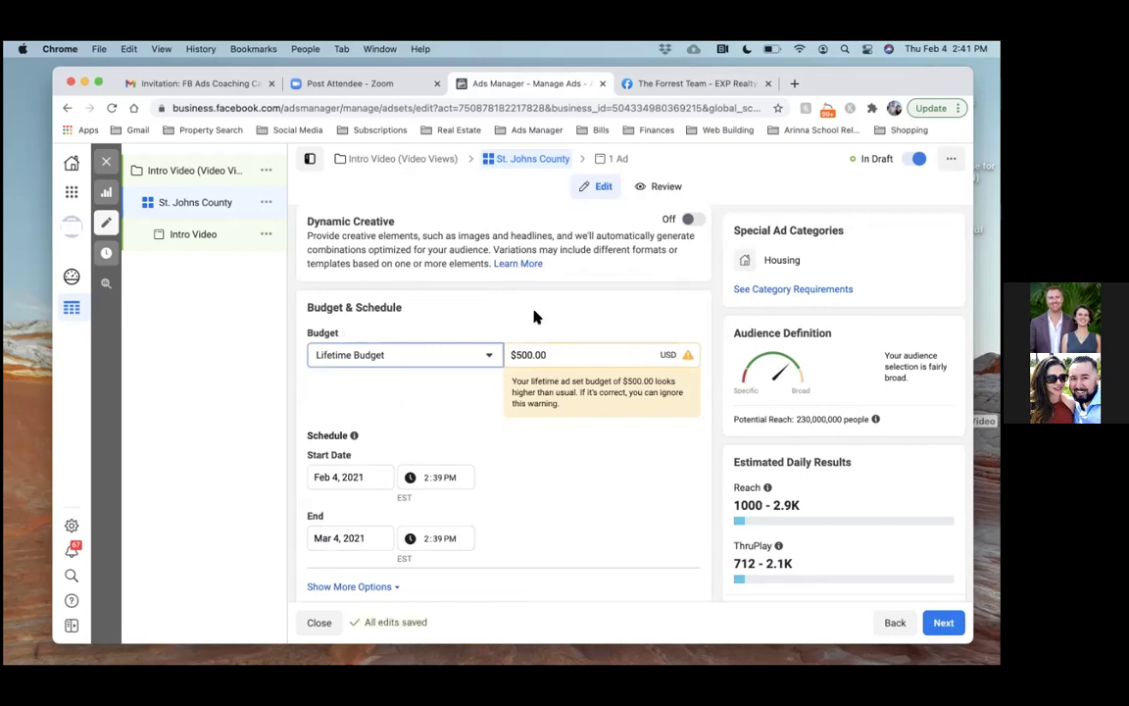
drag(569, 354, 507, 355)
key(BackSpace)
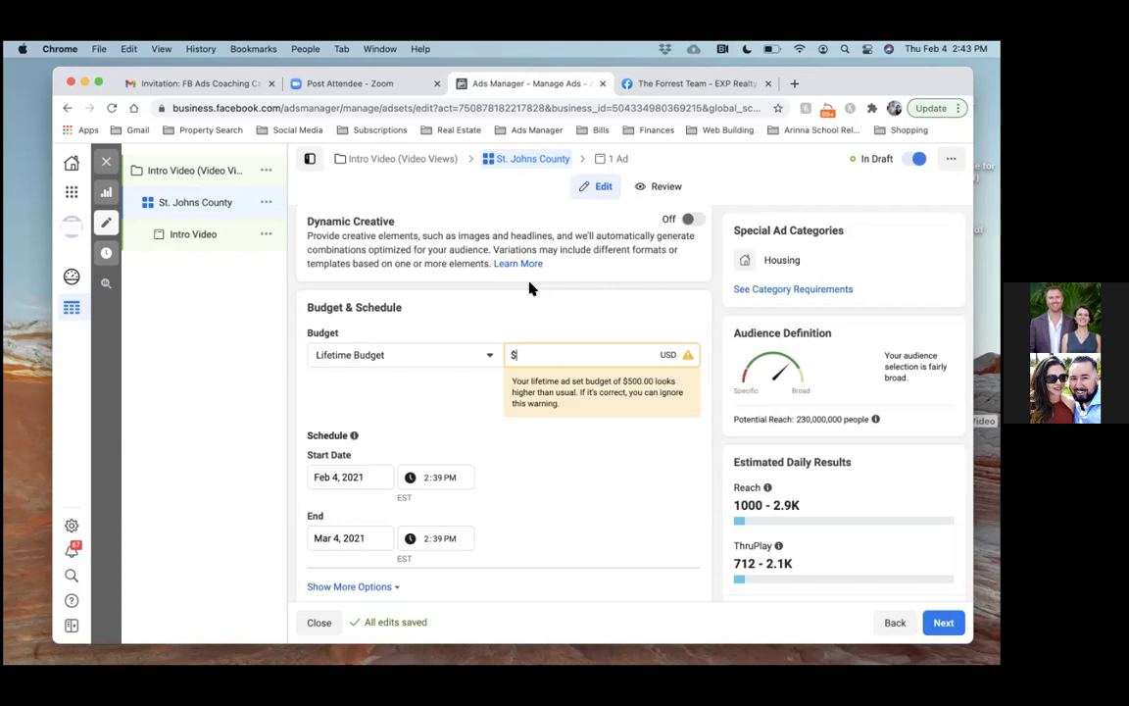
text(5)
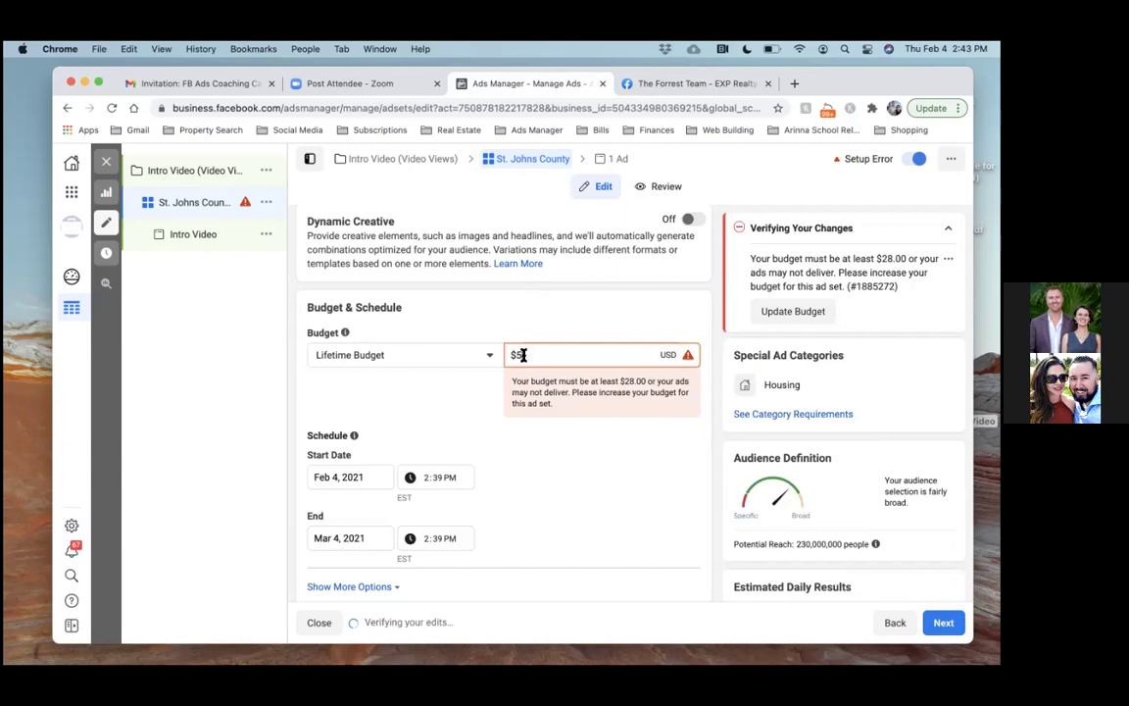
click(384, 355)
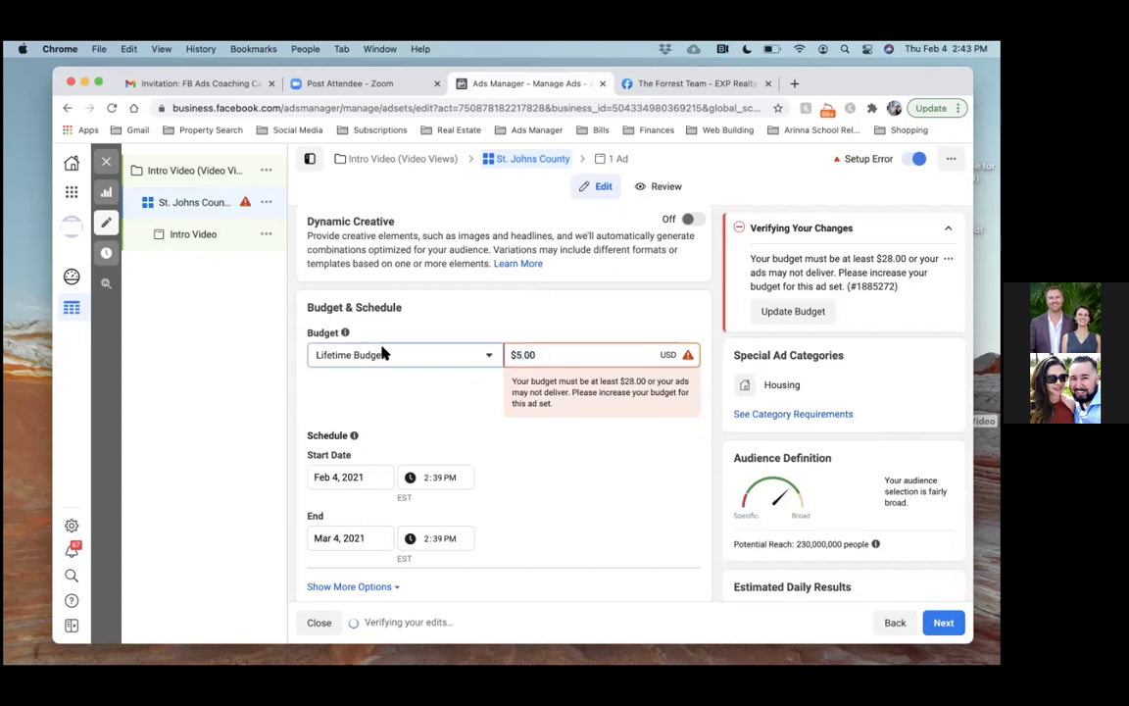
click(360, 387)
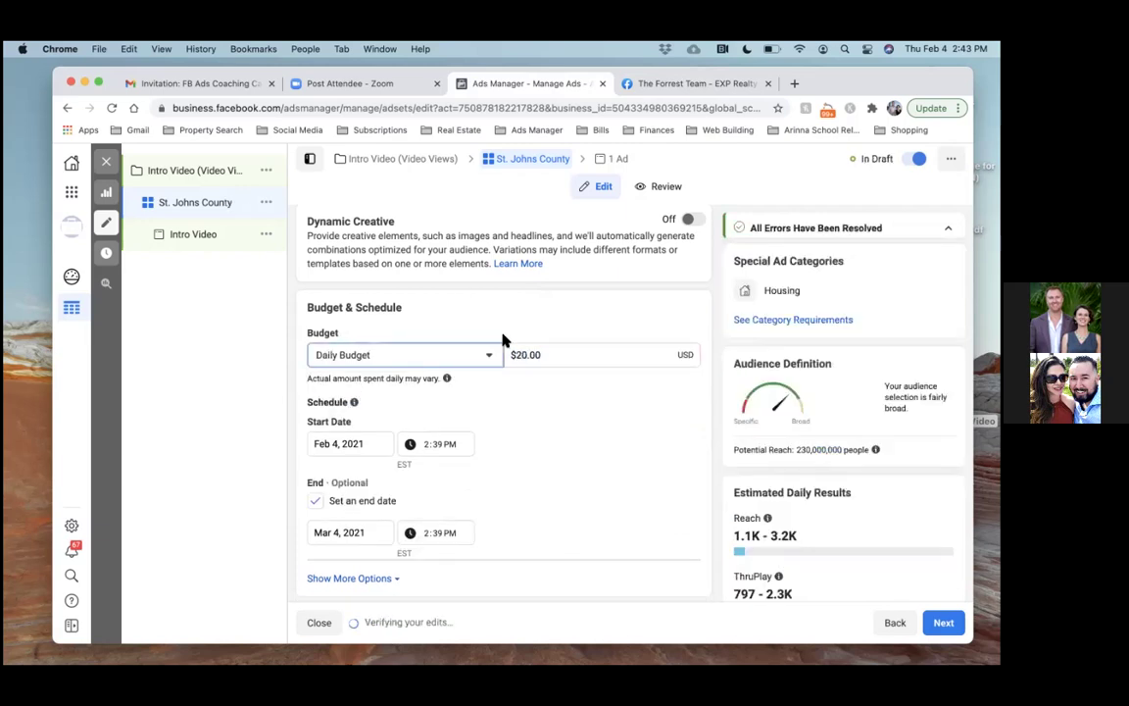
Set the ad set's daily budget to $5.00
click(529, 355)
triple_click(530, 355)
text(5)
click(538, 396)
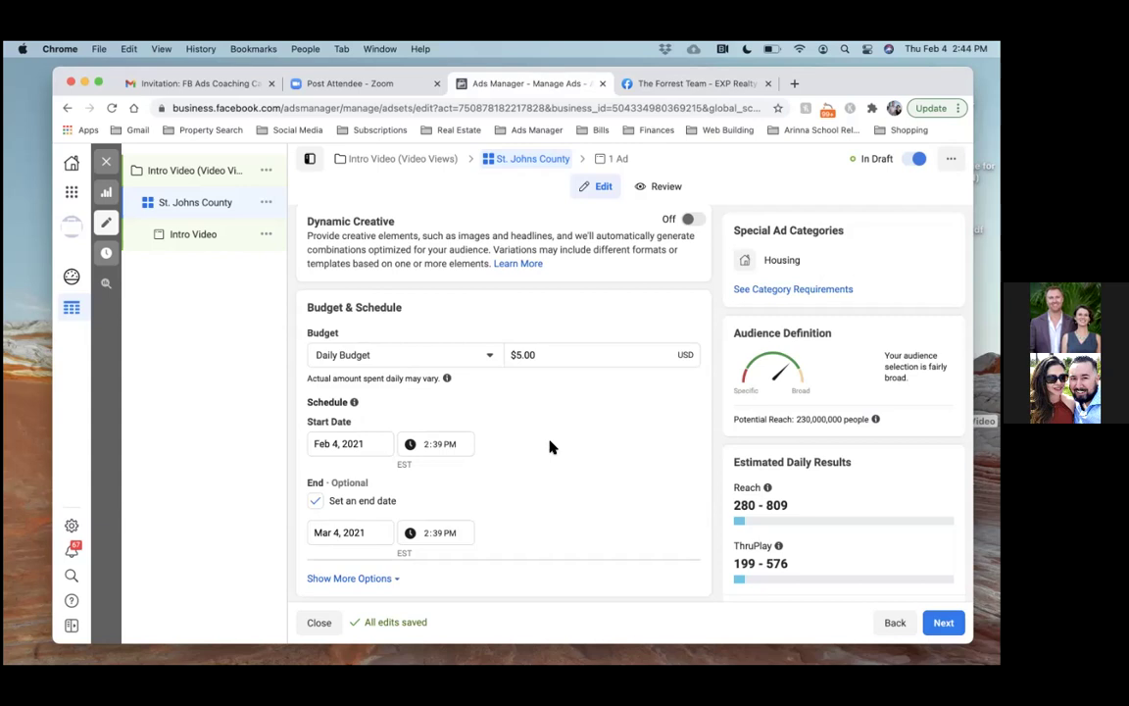
Try a lifetime budget of $150.00 for the ad set
click(394, 355)
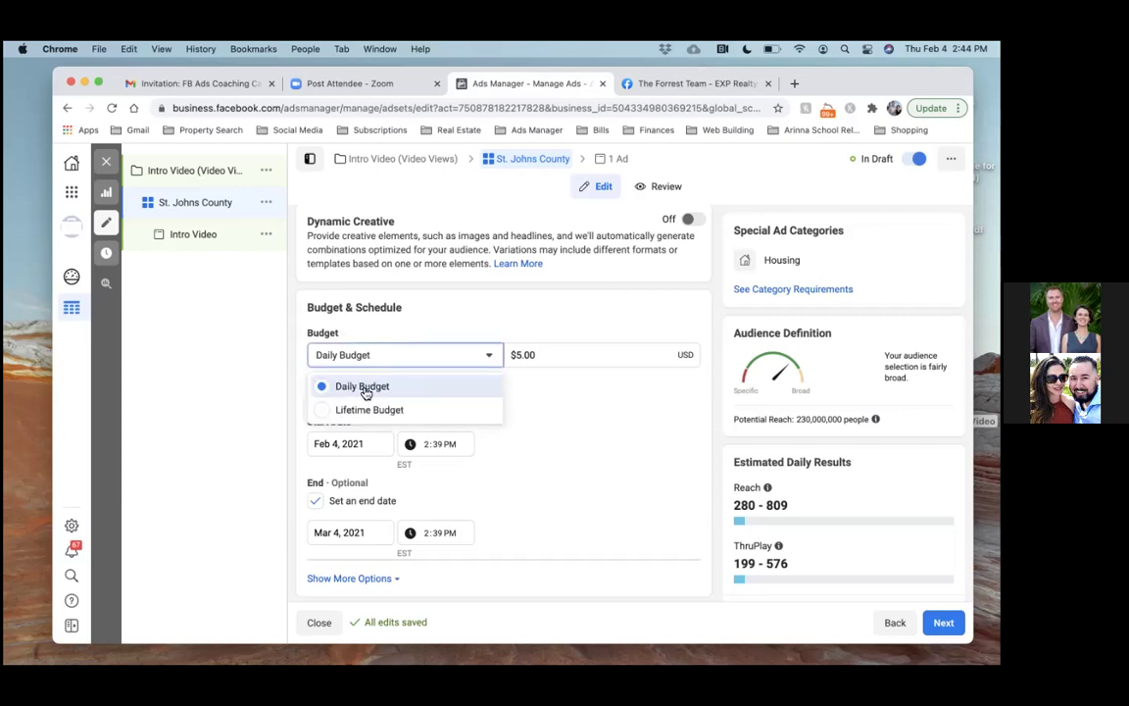
click(369, 410)
drag(552, 355, 507, 357)
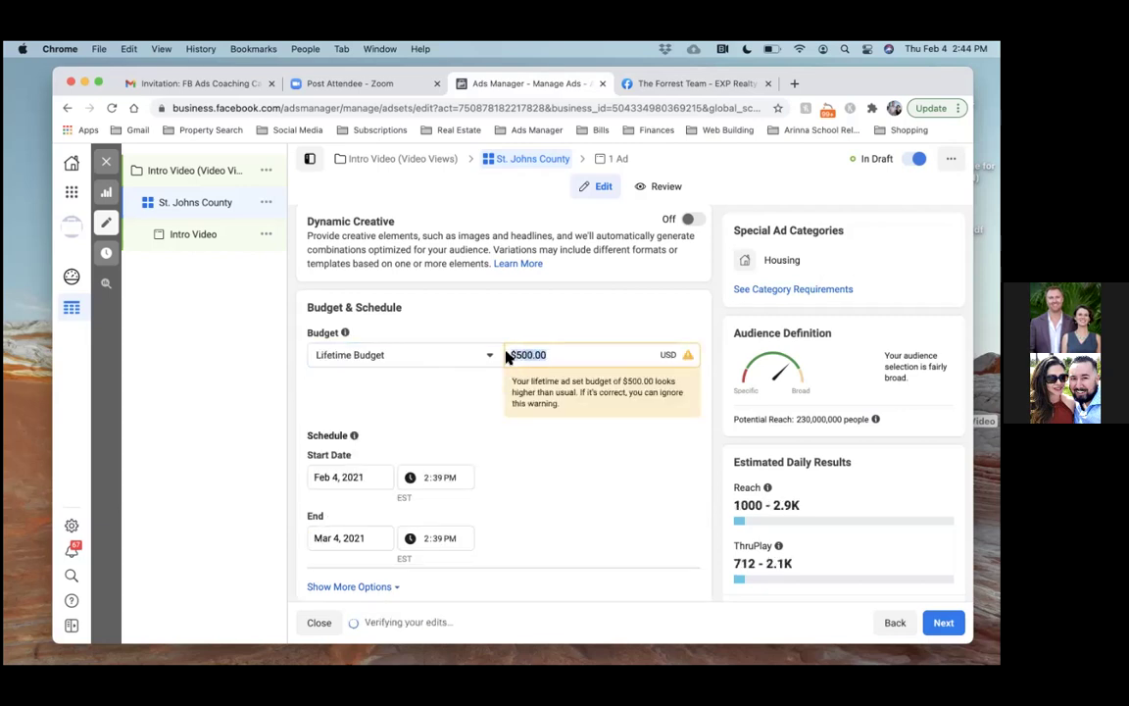
text(150)
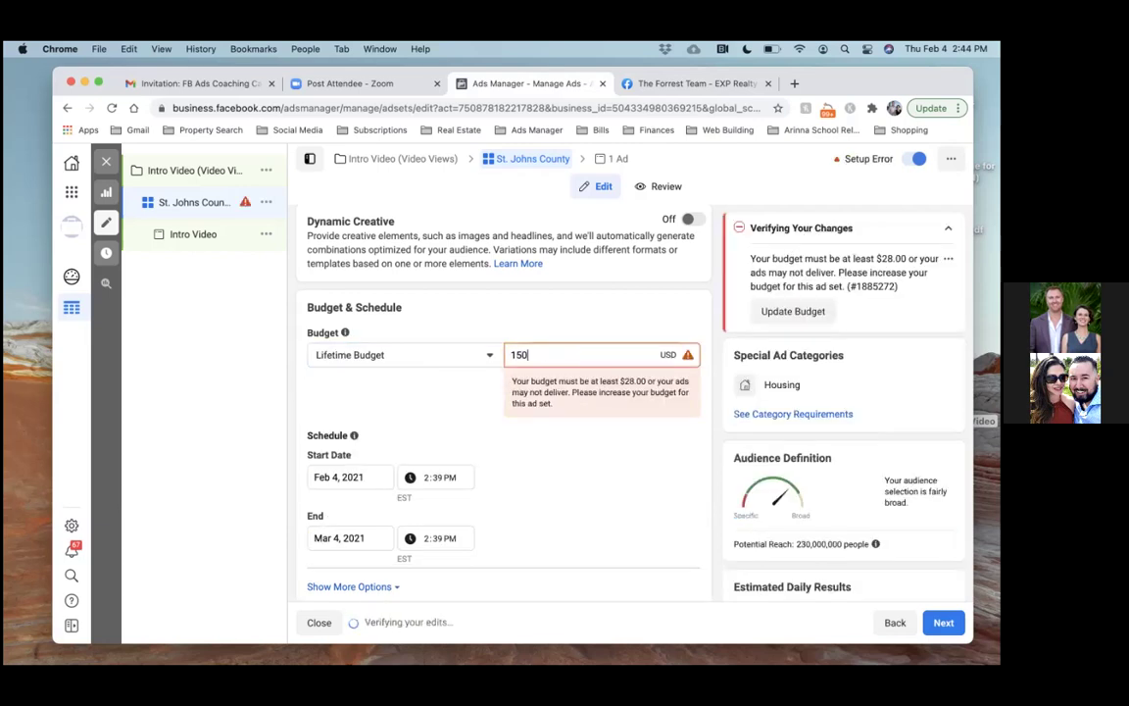
click(467, 411)
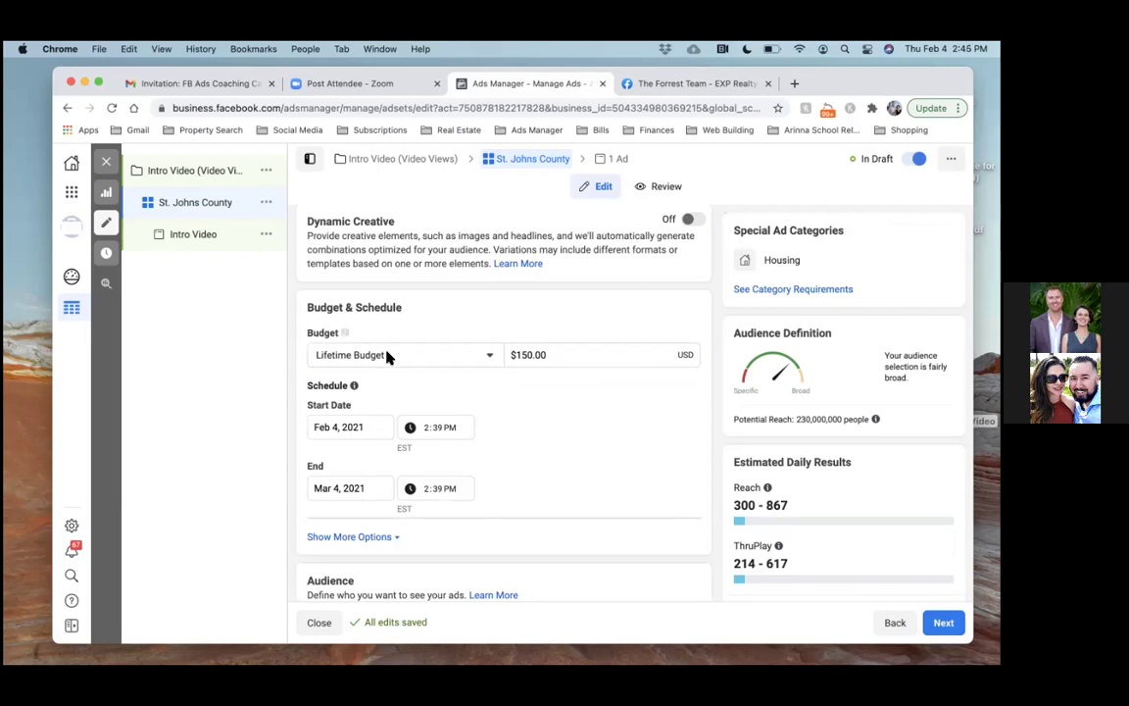
Return the ad set to a daily budget of $5.00
click(386, 355)
click(372, 390)
double_click(555, 354)
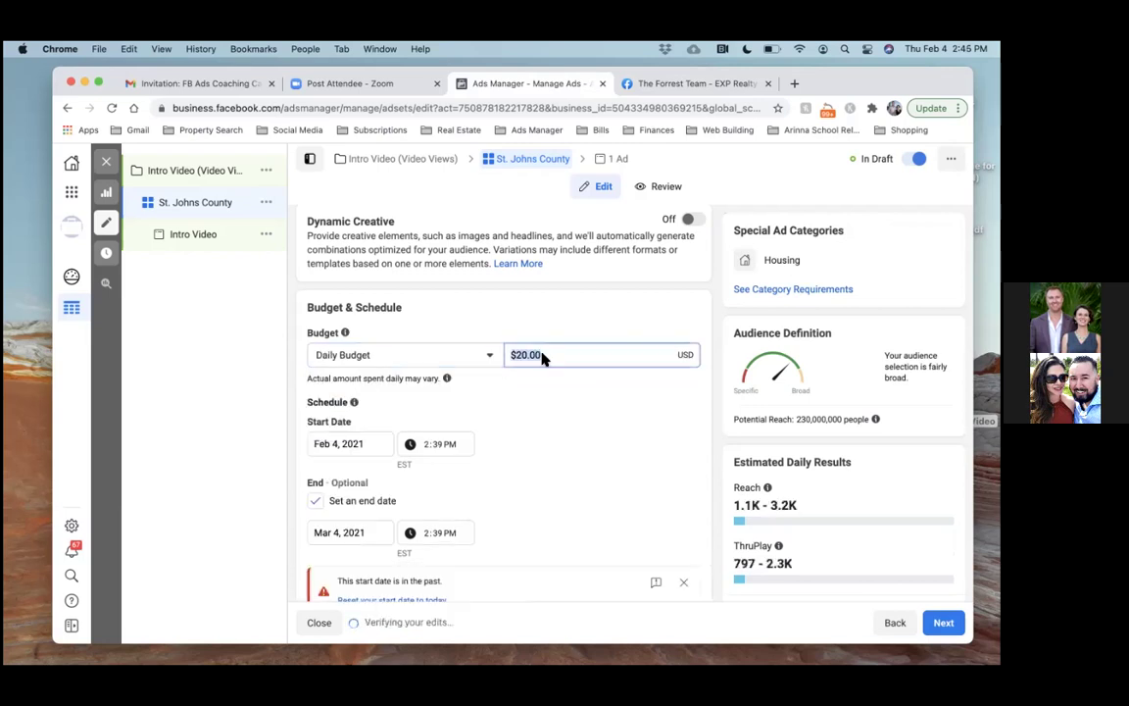
text(5.00)
click(504, 424)
Reset the ad set's past start date to today
scroll(440, 390, down, 3)
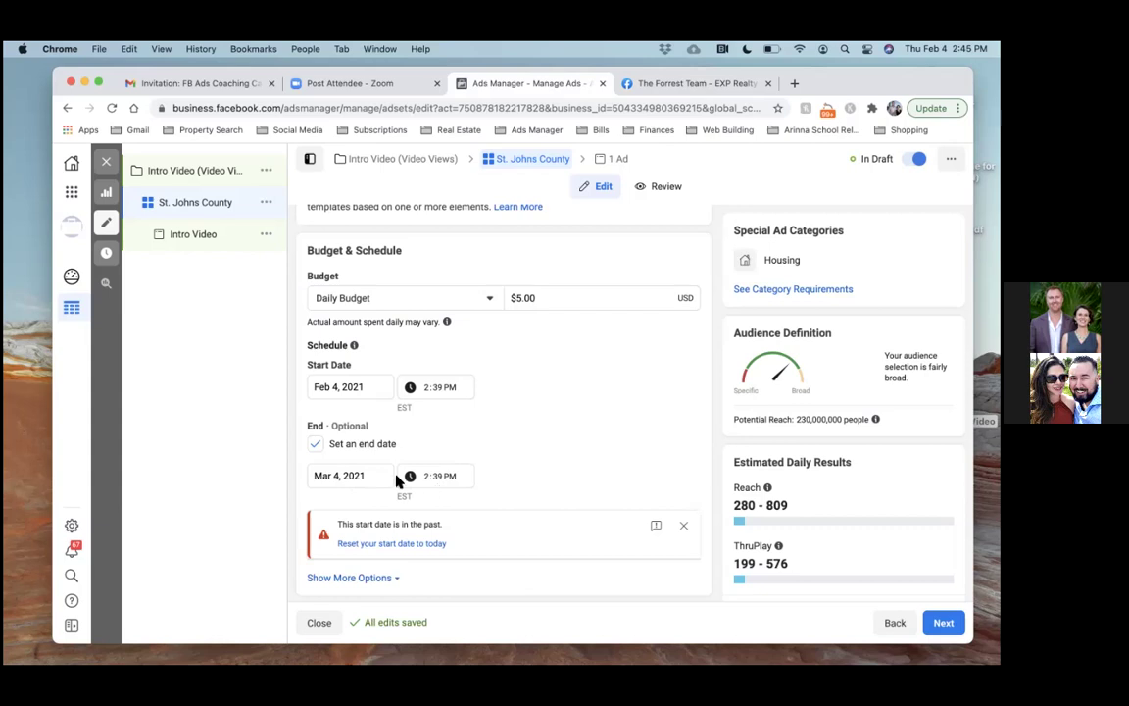
scroll(475, 448, down, 1)
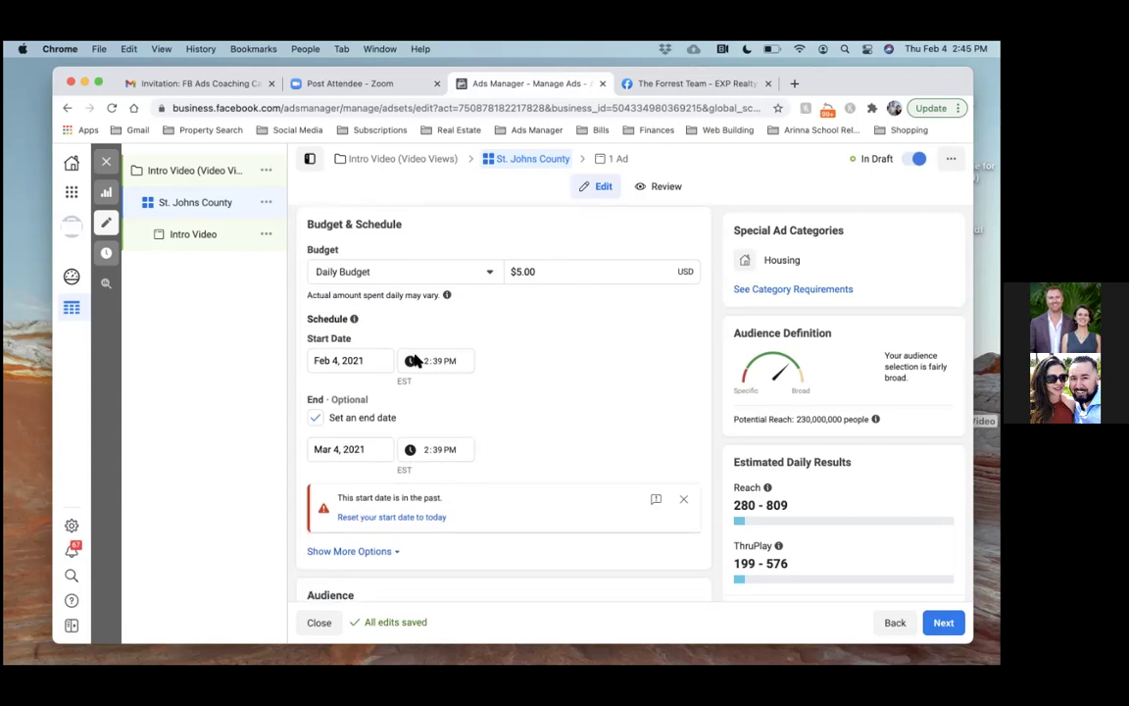
click(391, 520)
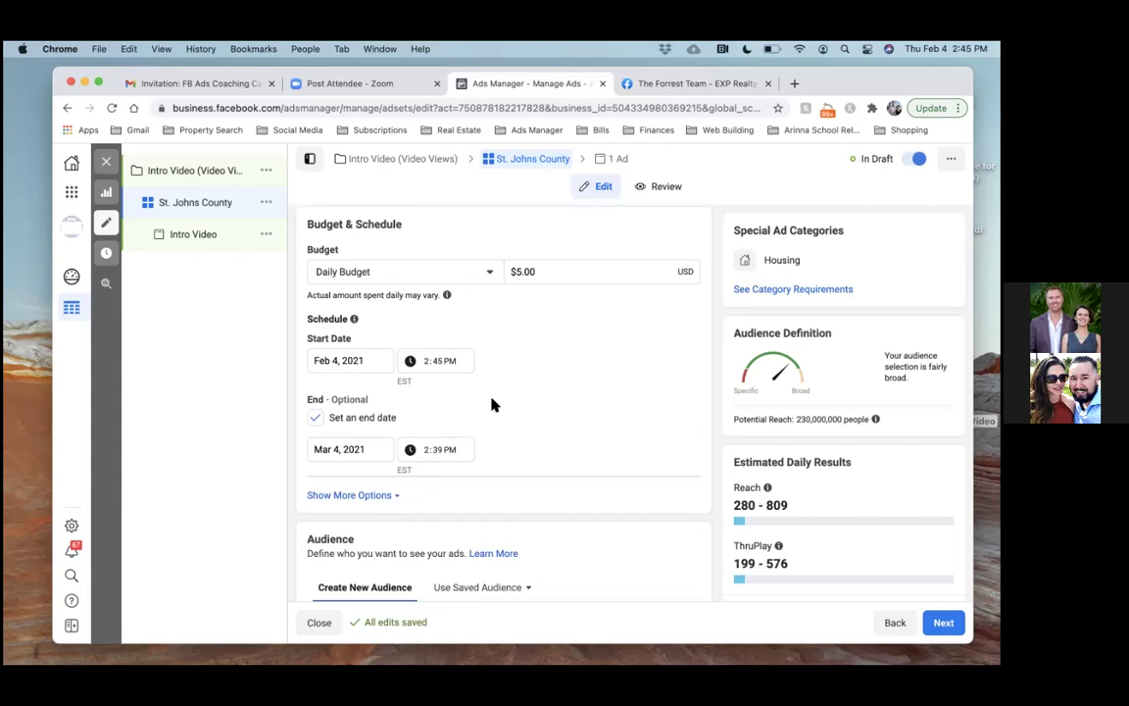
Switch the ad set to a lifetime budget and set the amount to $150.00
click(428, 273)
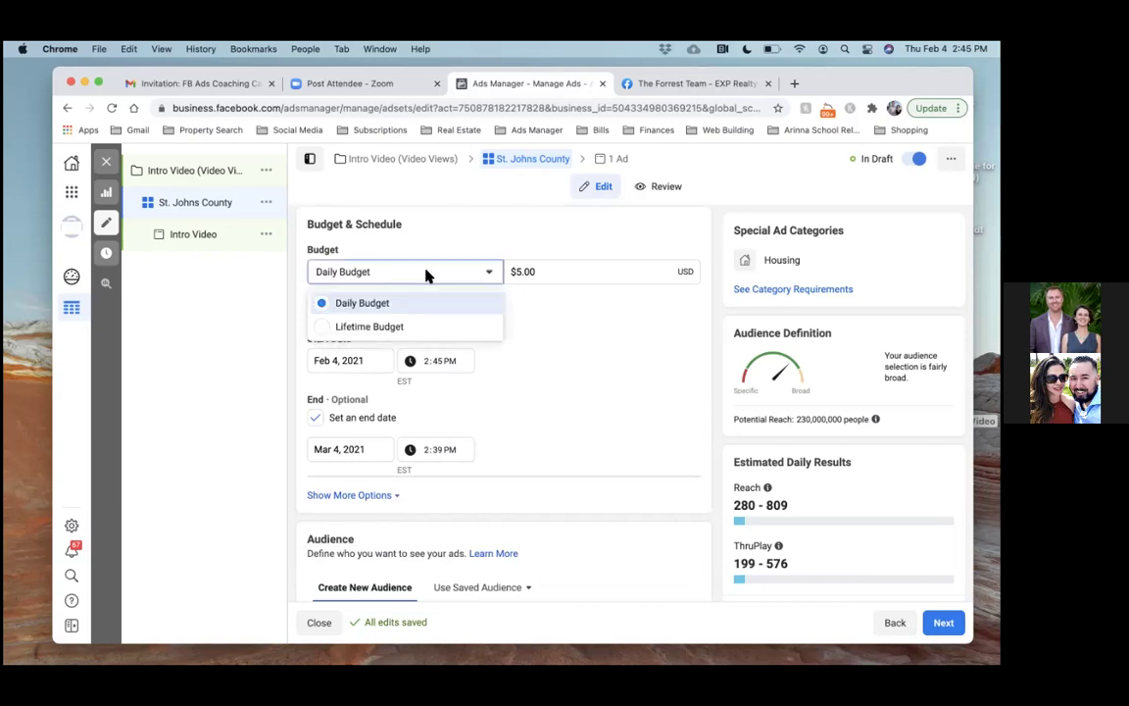
click(387, 328)
drag(597, 270, 515, 268)
text(150.00)
click(461, 301)
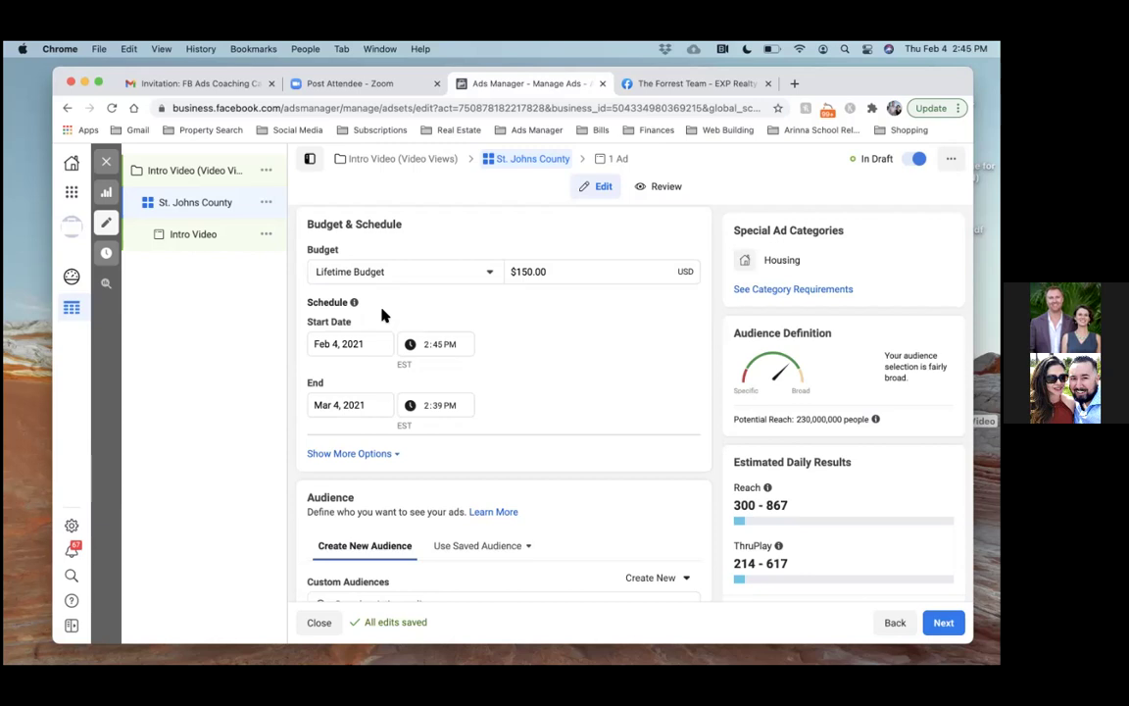
Set the ad set's schedule to start on Feb 5, 2021 at 6:00 AM
click(336, 343)
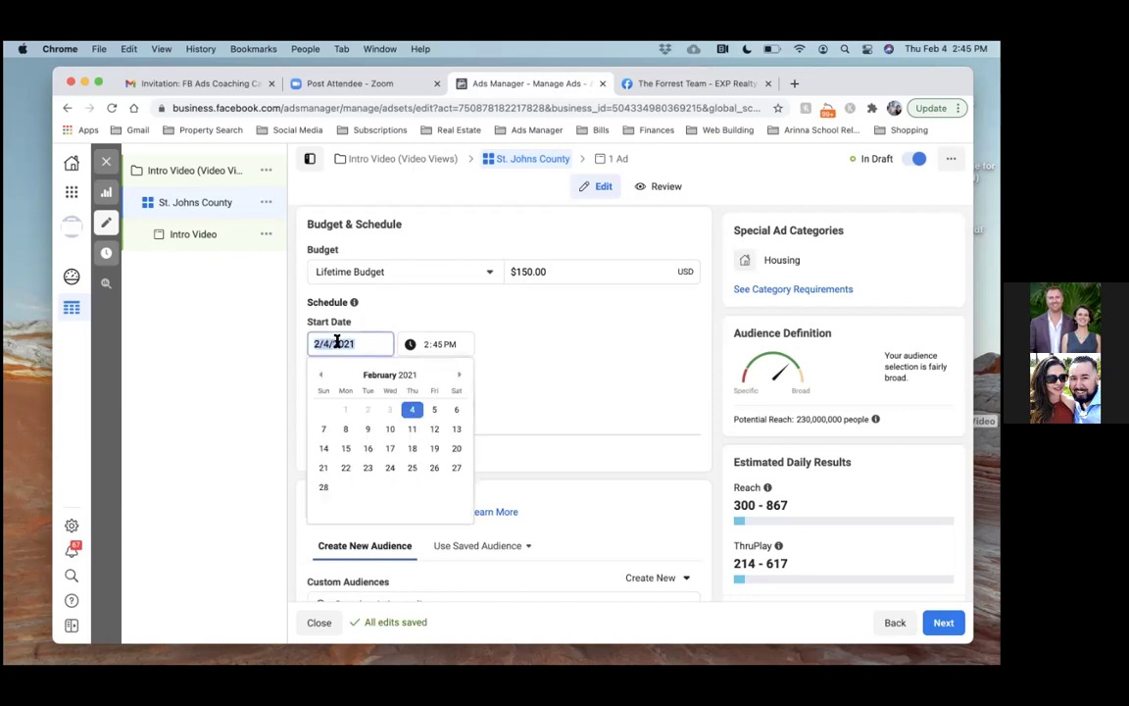
click(432, 409)
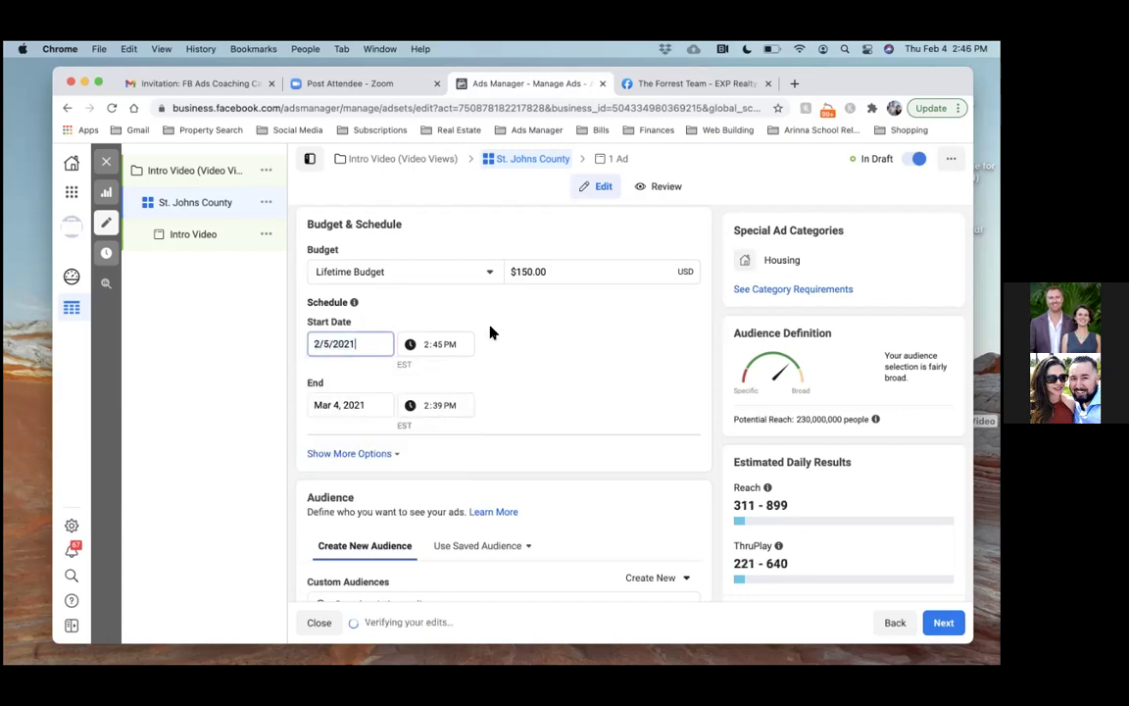
click(427, 348)
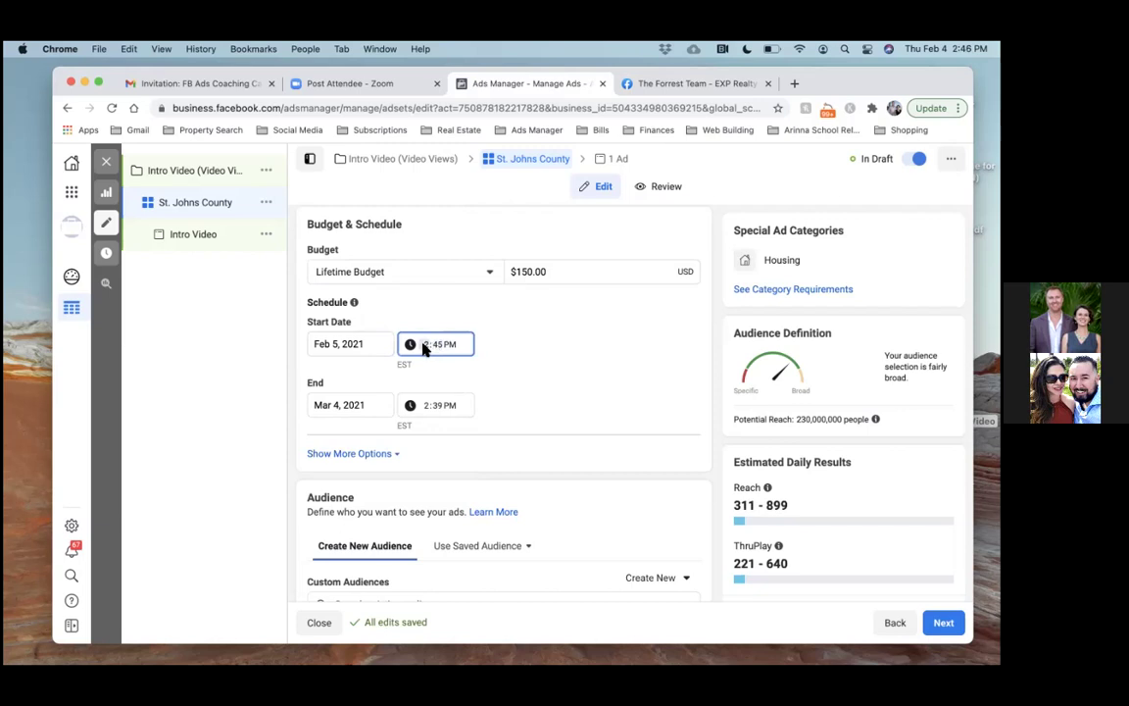
text(600)
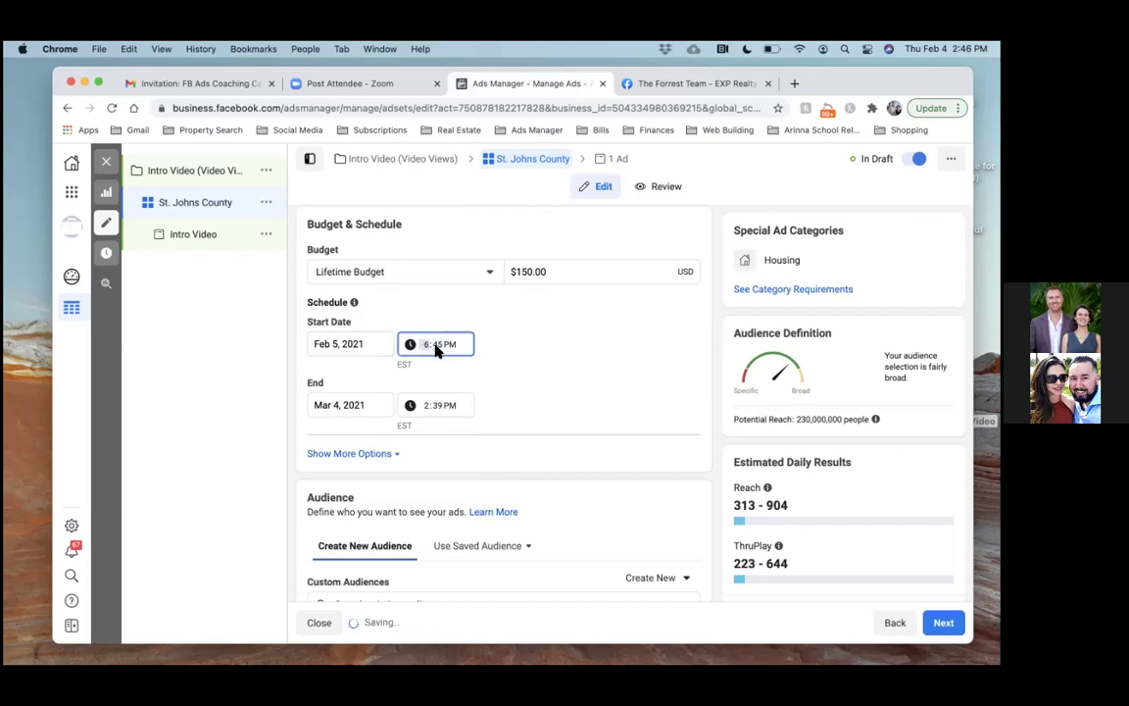
key(Right)
text(a)
click(532, 358)
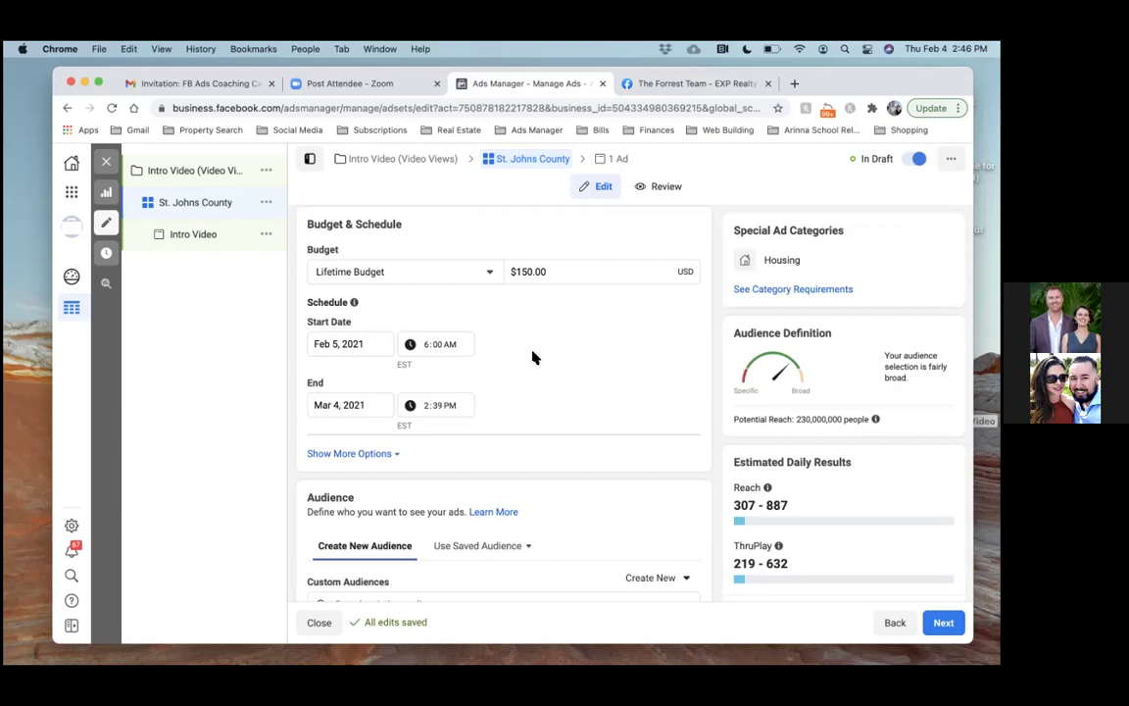
Set the ad set's schedule to end on Mar 5, 2021 at 6:00 AM
click(336, 406)
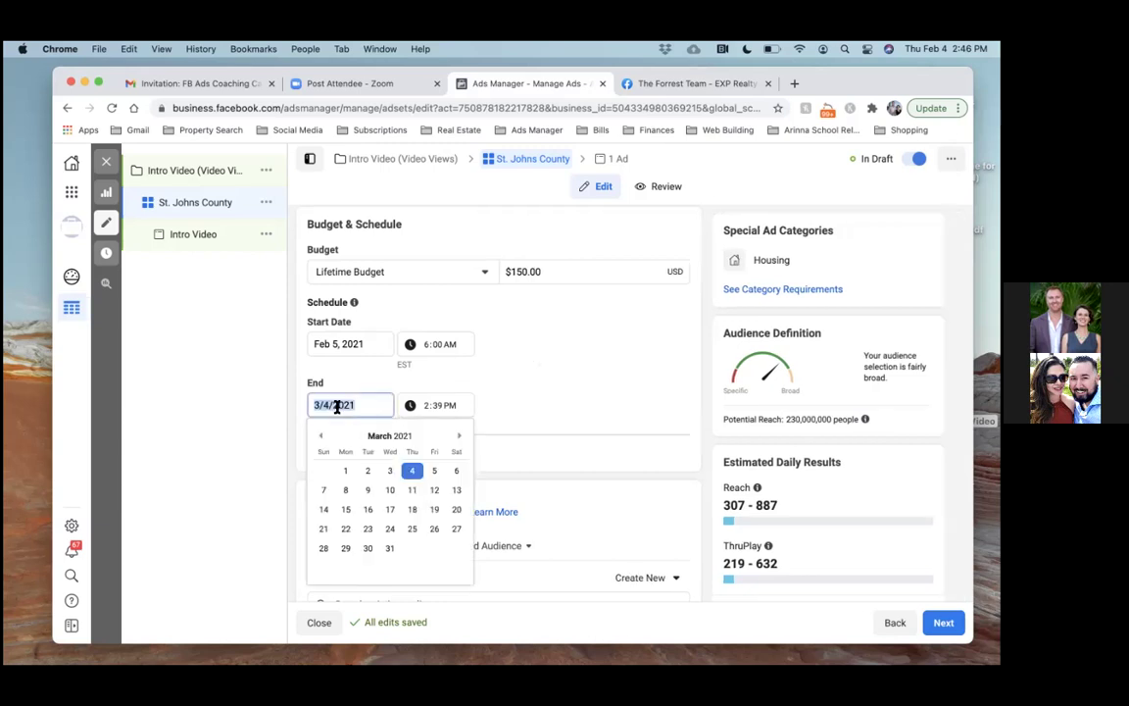
click(435, 471)
click(437, 408)
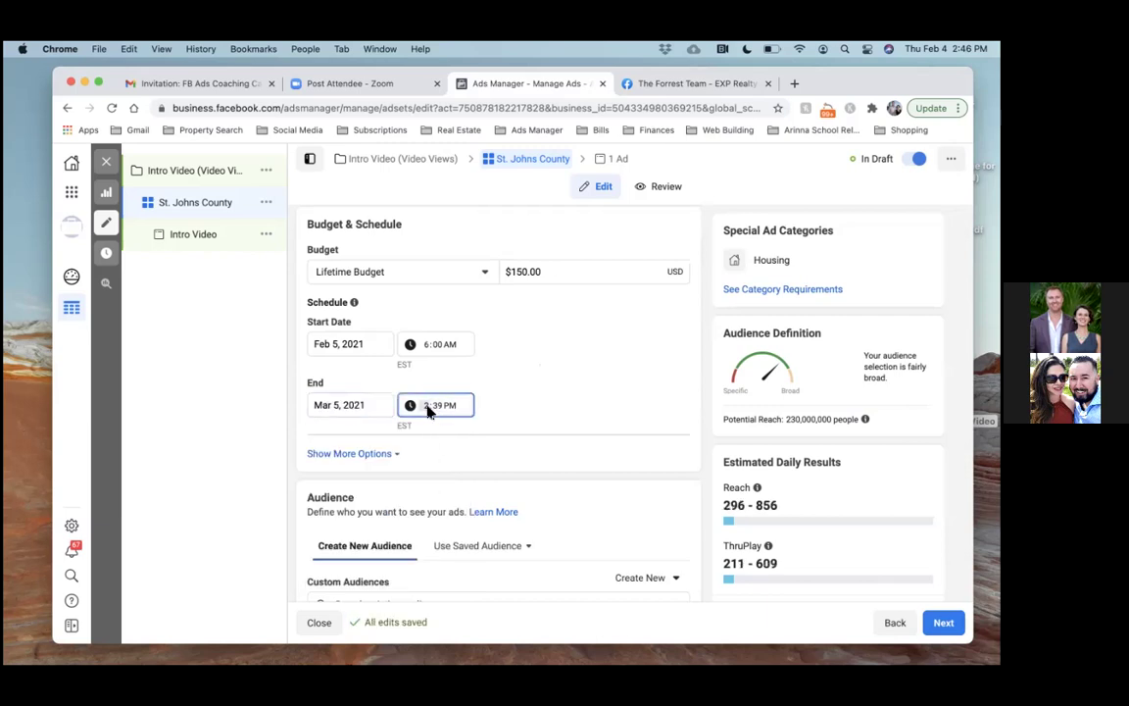
text(600)
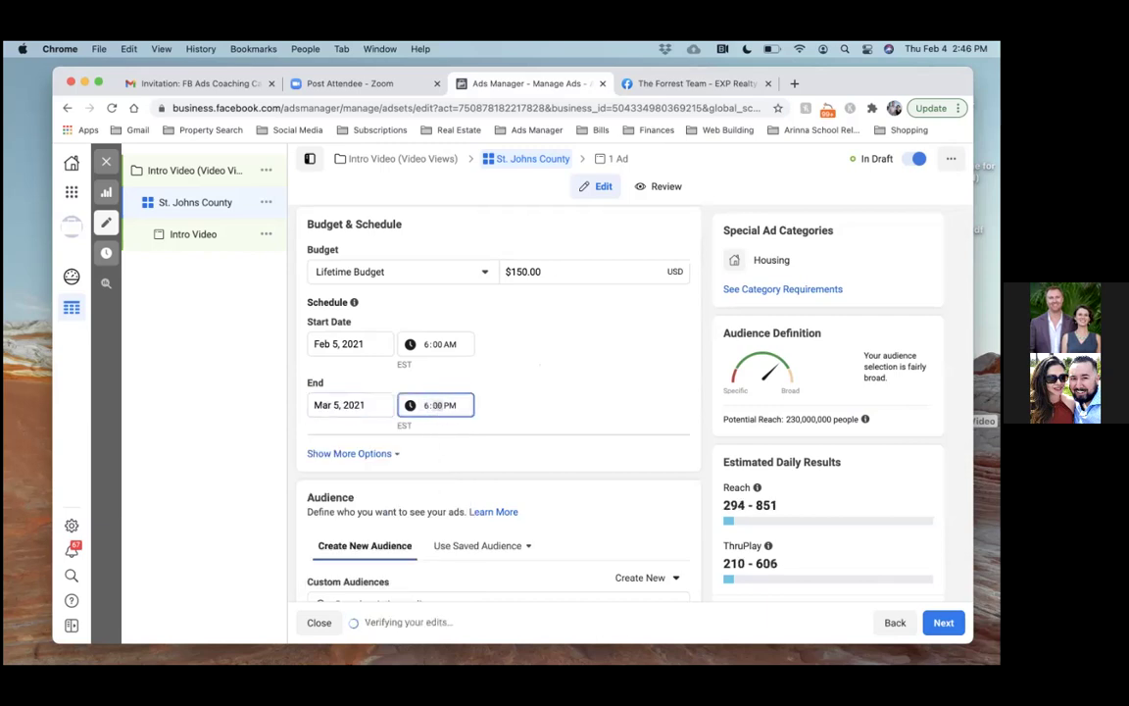
text(a)
triple_click(510, 396)
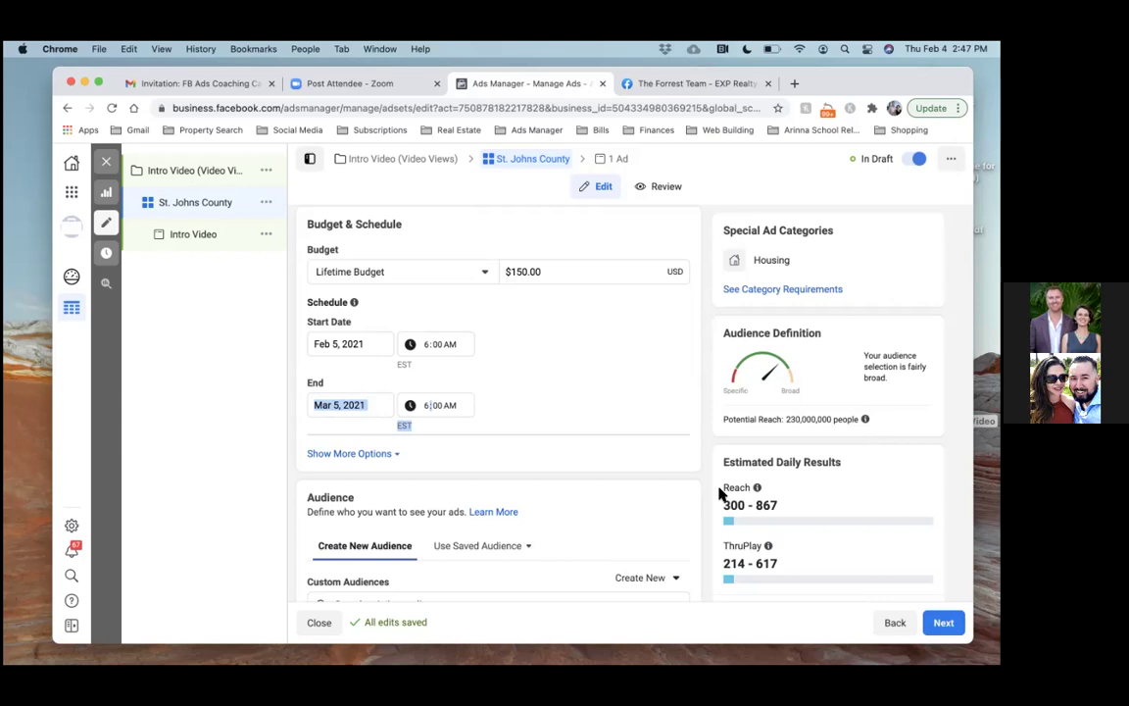
Set the audience location to St. Johns County, Florida, United States
scroll(618, 498, down, 1)
scroll(615, 500, down, 5)
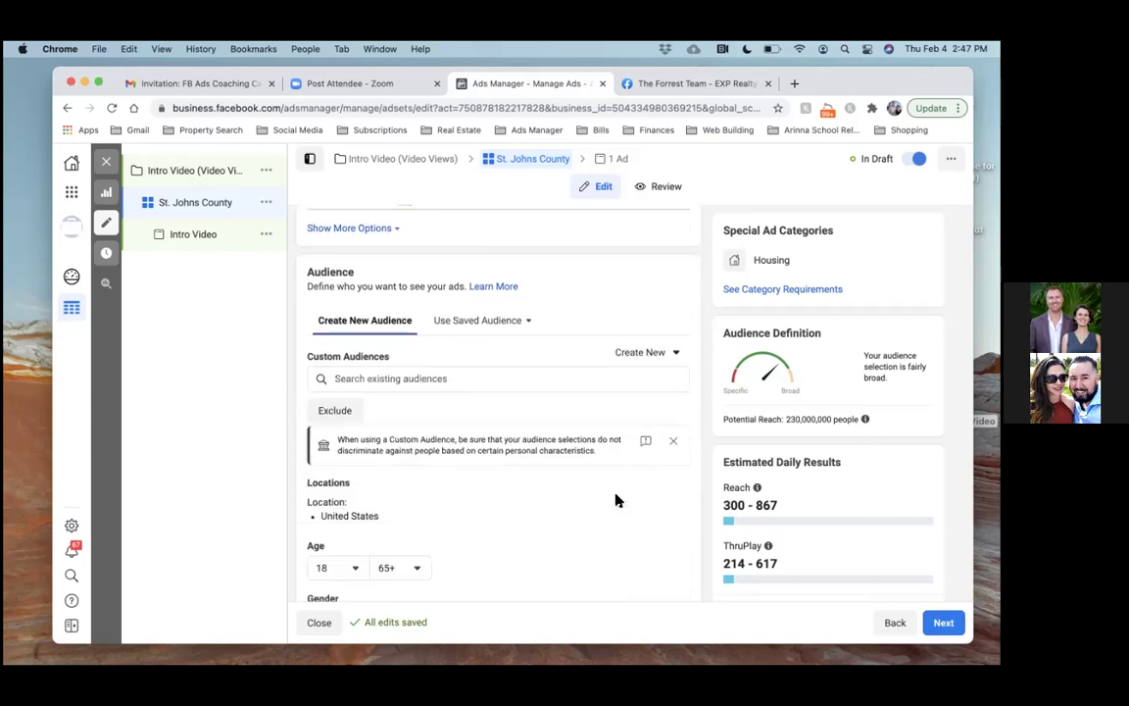
scroll(616, 500, down, 8)
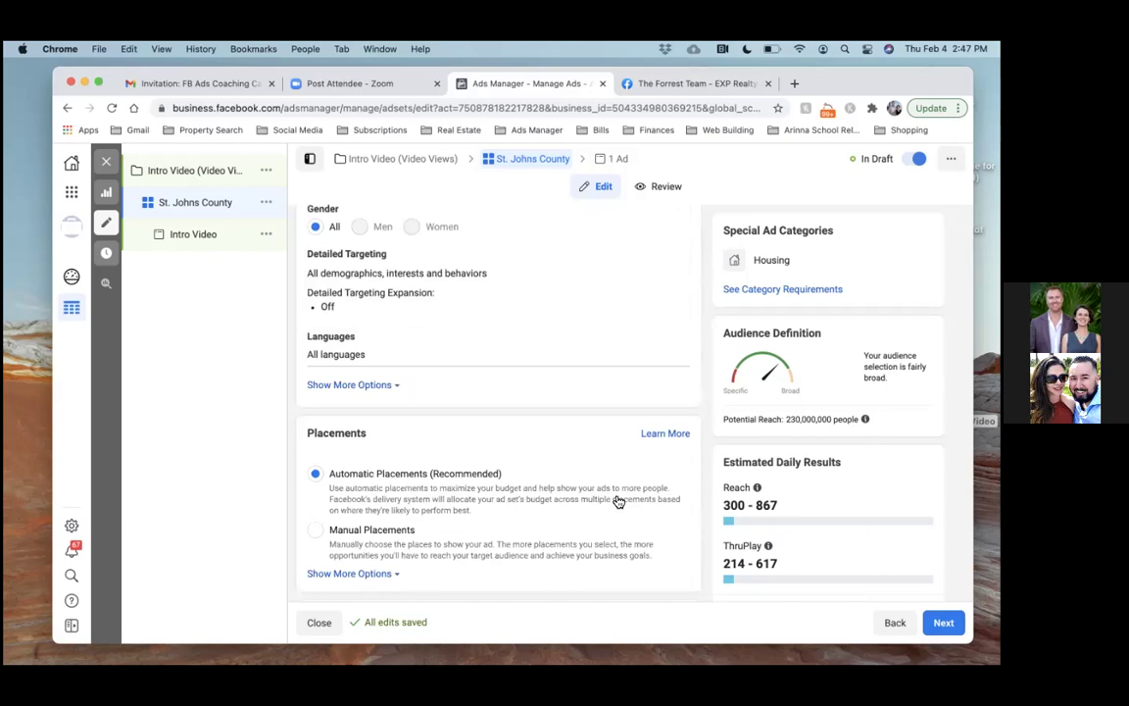
scroll(618, 501, down, 4)
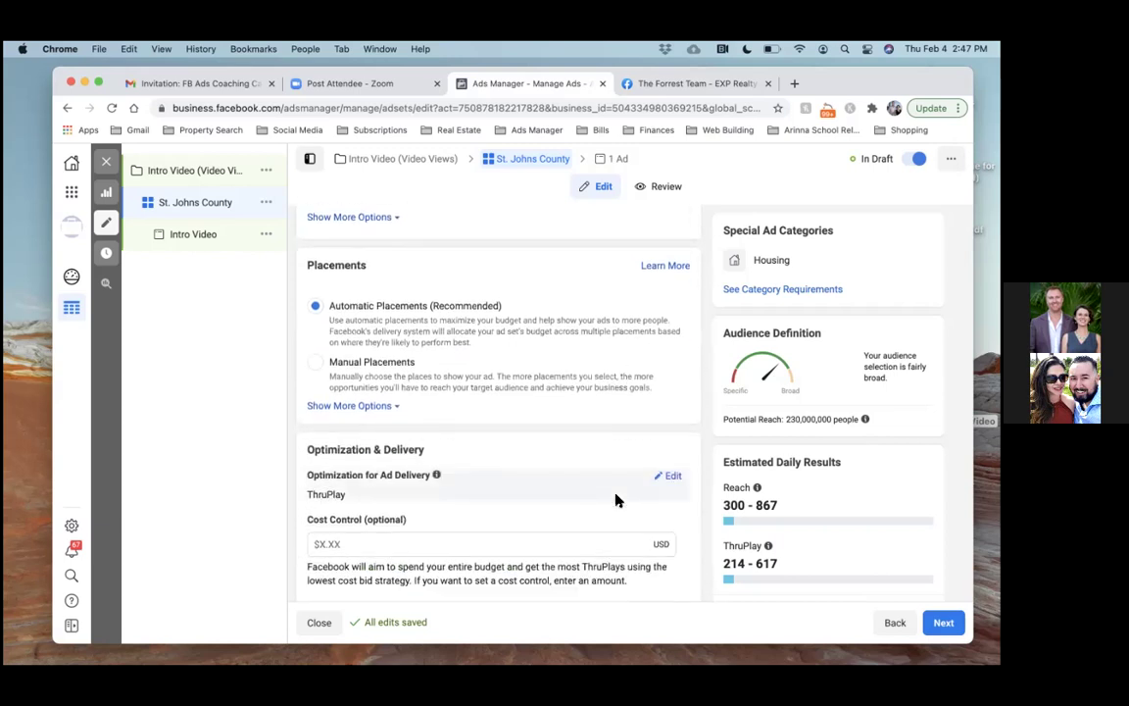
scroll(615, 500, up, 7)
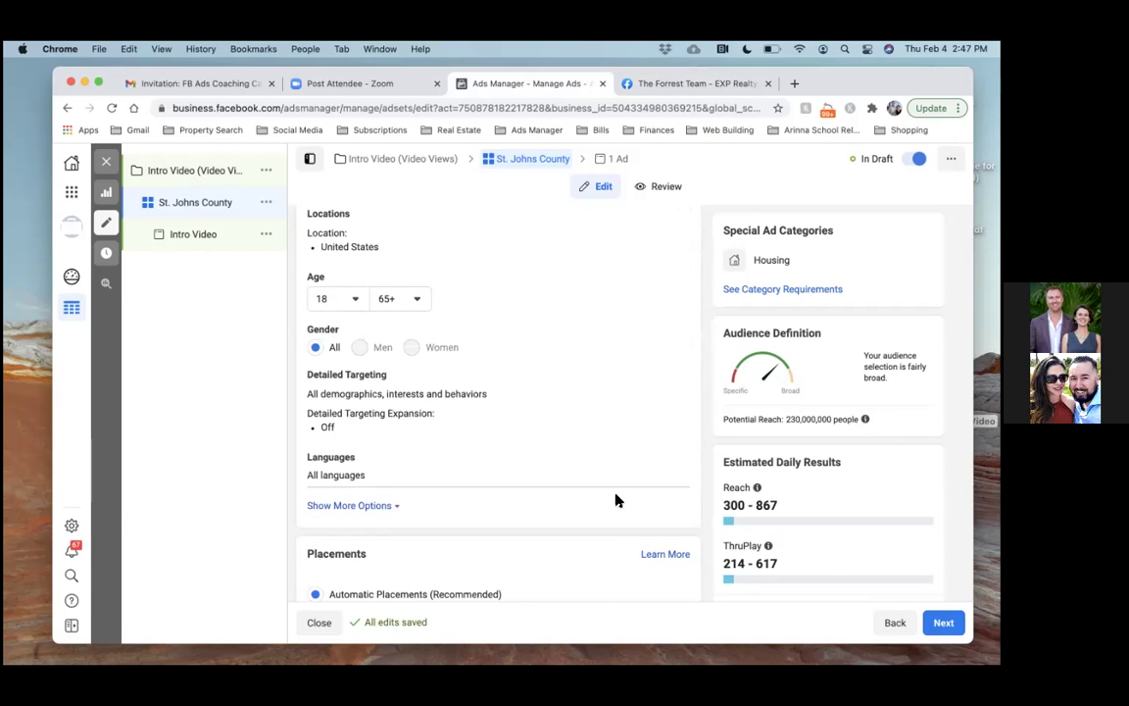
scroll(615, 501, up, 1)
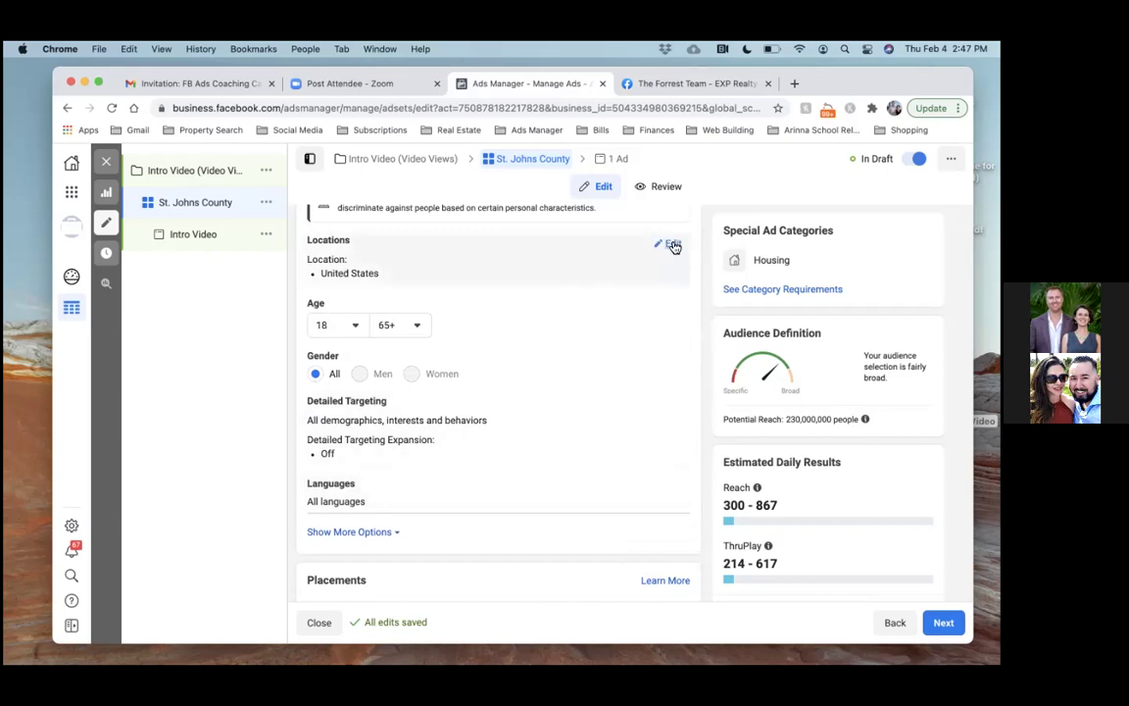
click(672, 245)
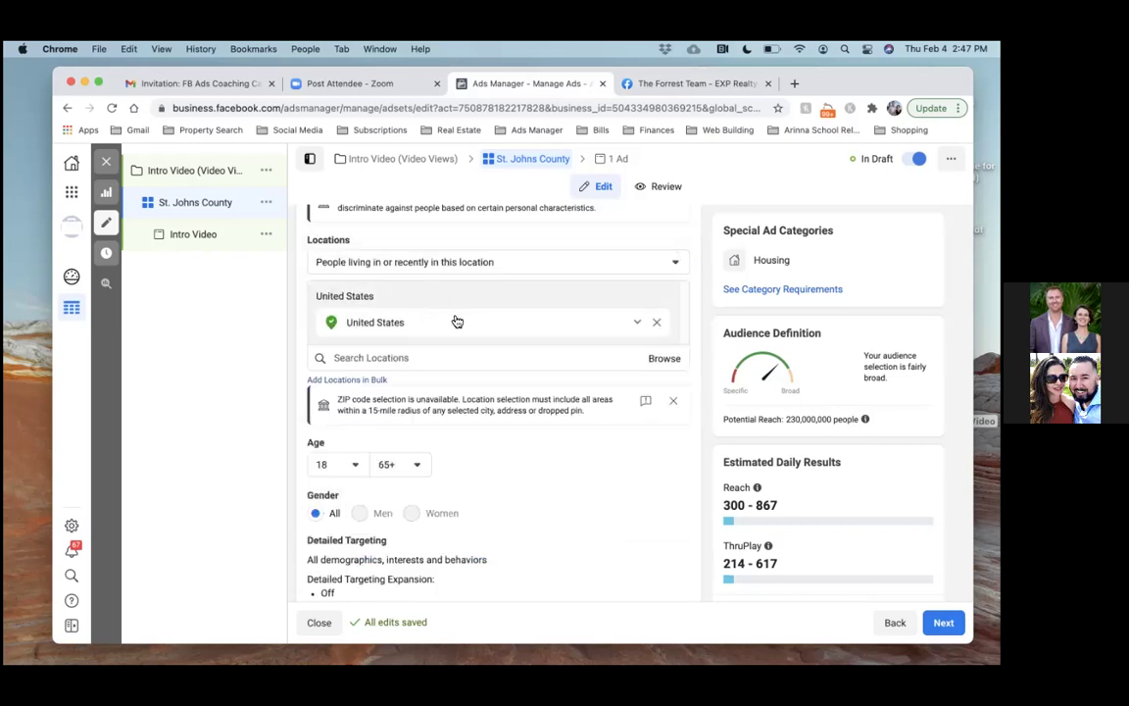
click(393, 358)
text(St. Johns County)
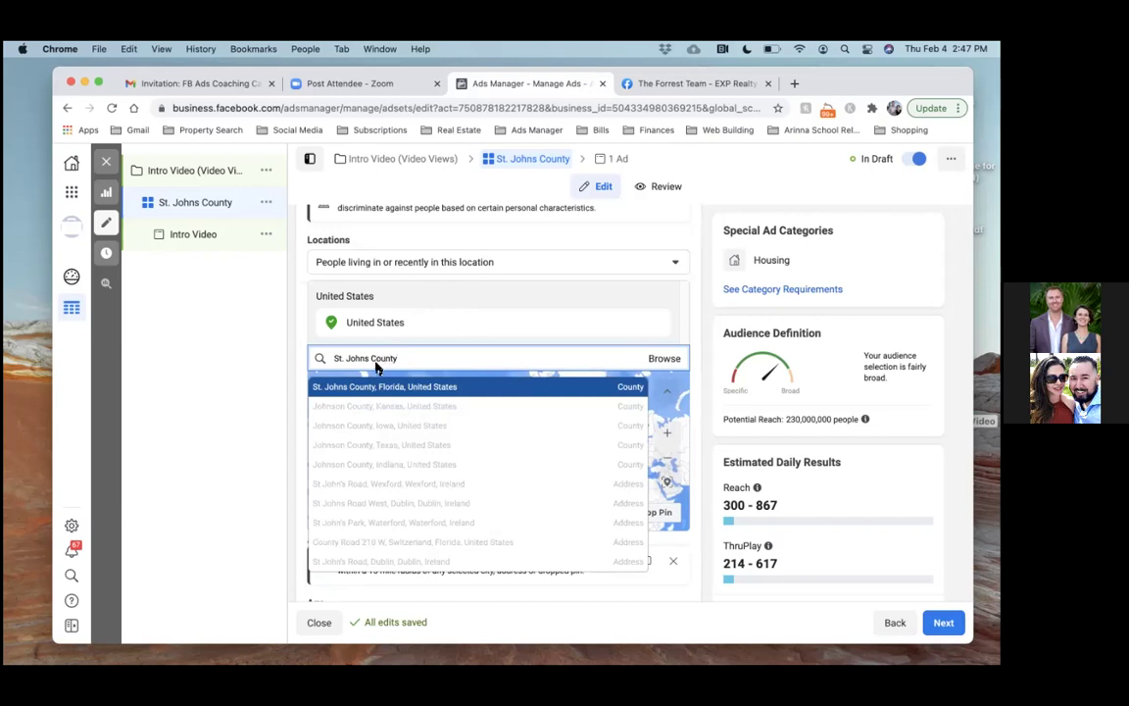
click(371, 387)
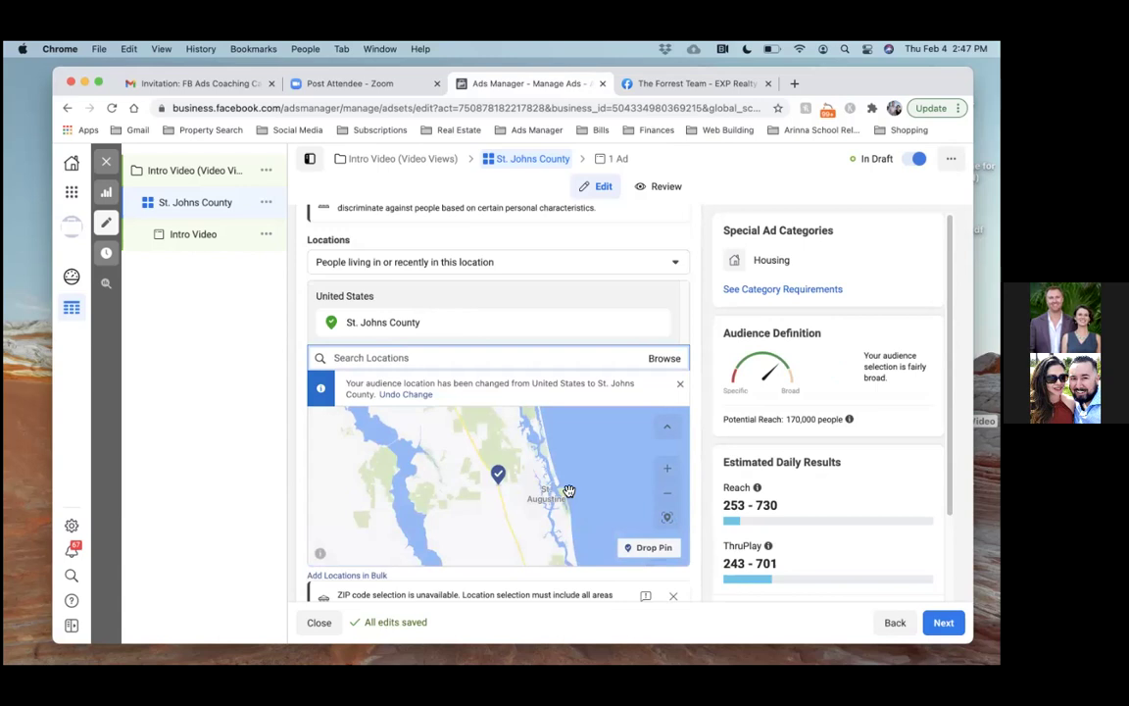
Check the county's pin on the map and limit the location targeting to people living in this location
drag(568, 491, 533, 476)
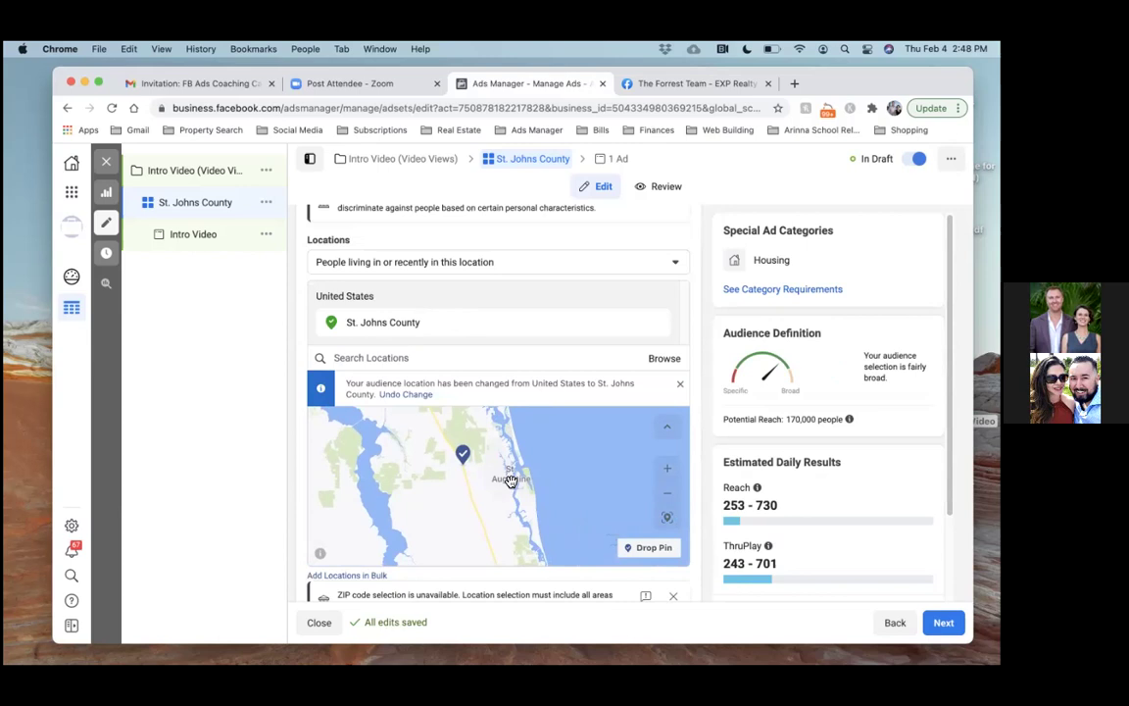
click(463, 453)
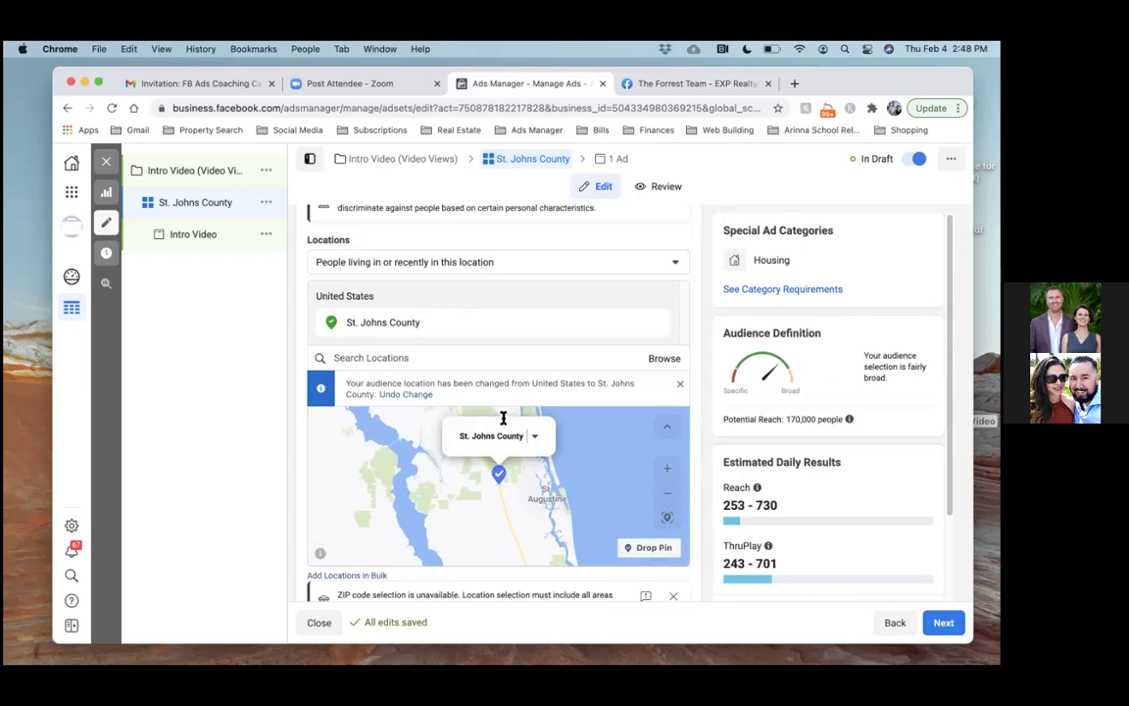
click(670, 264)
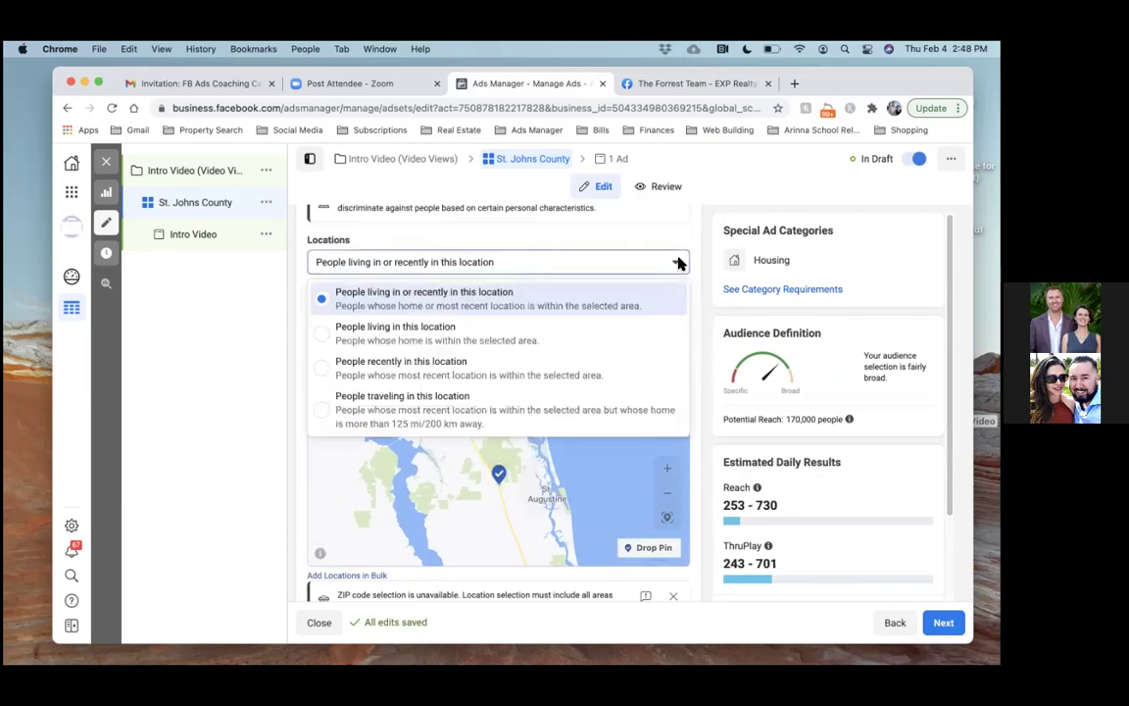
click(430, 334)
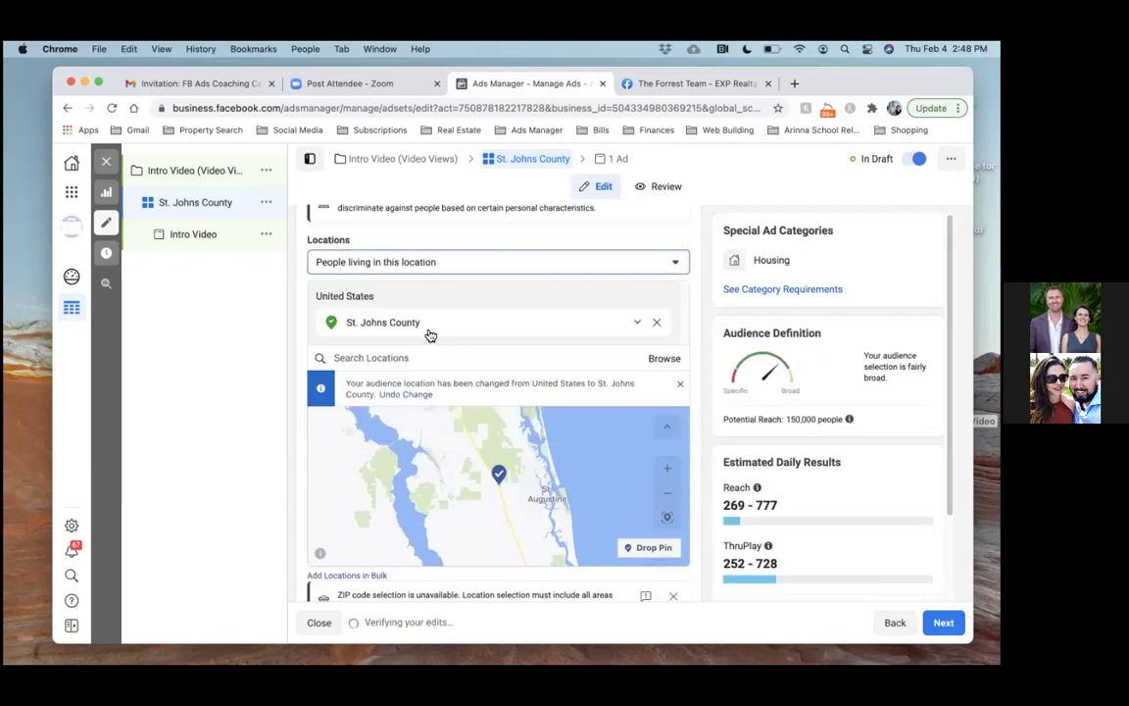
Examine the St. Johns County pin and its surrounding area on the location map
click(498, 476)
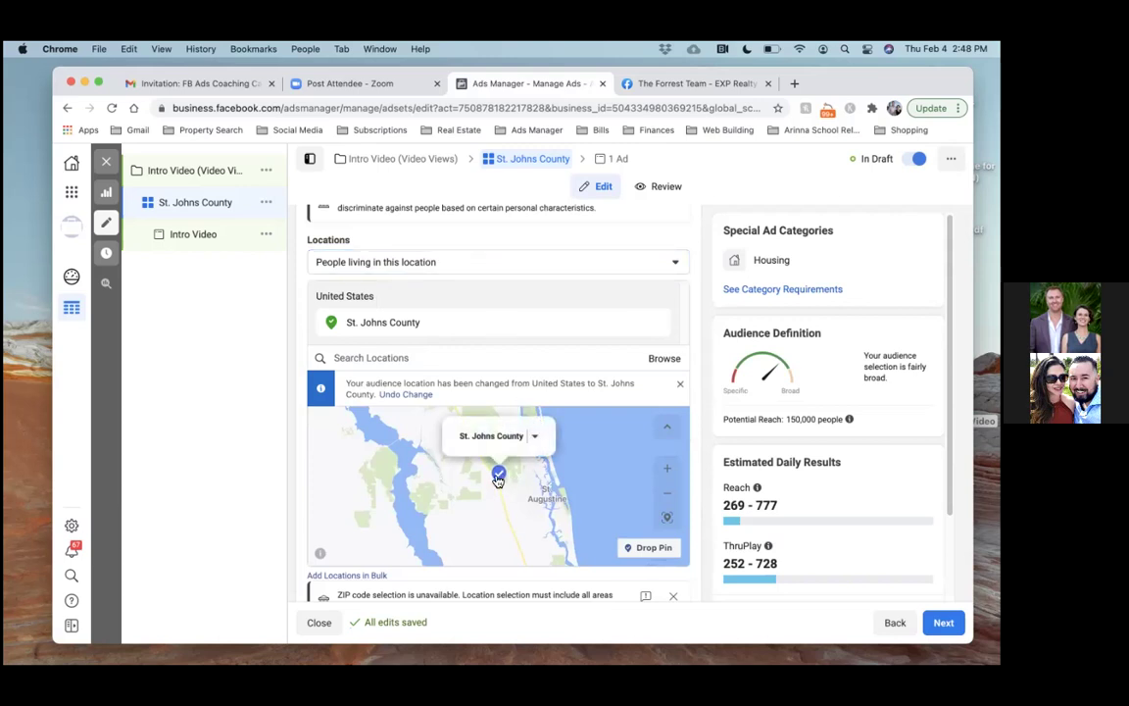
click(500, 445)
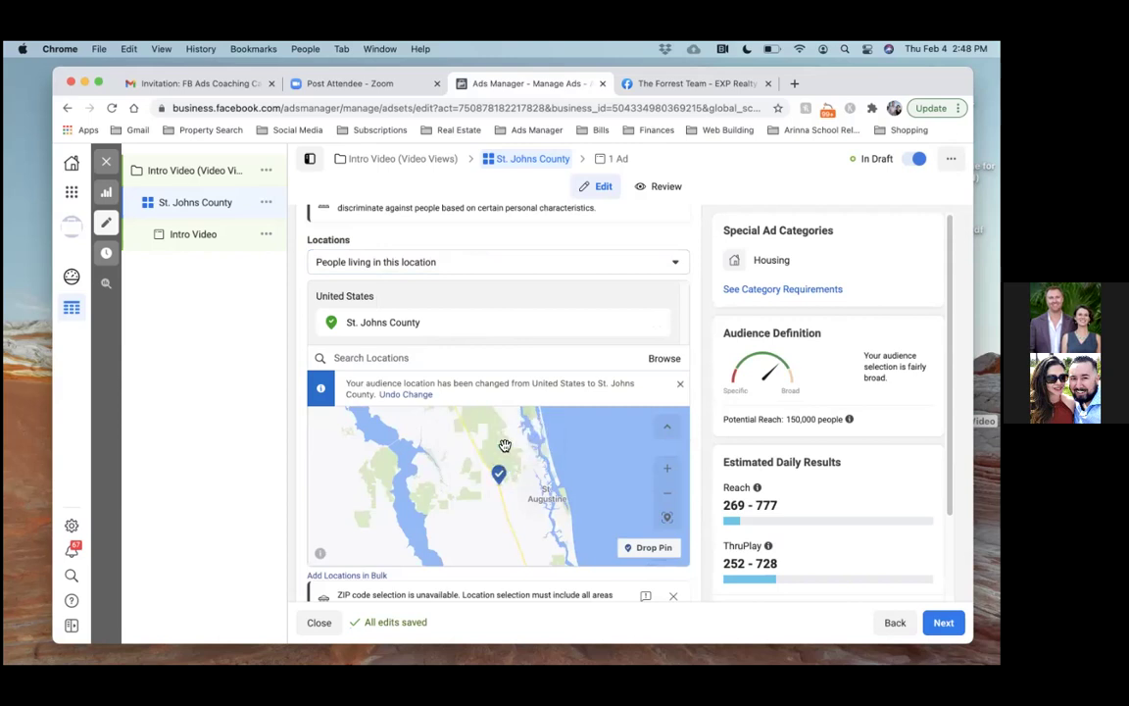
scroll(502, 443, up, 2)
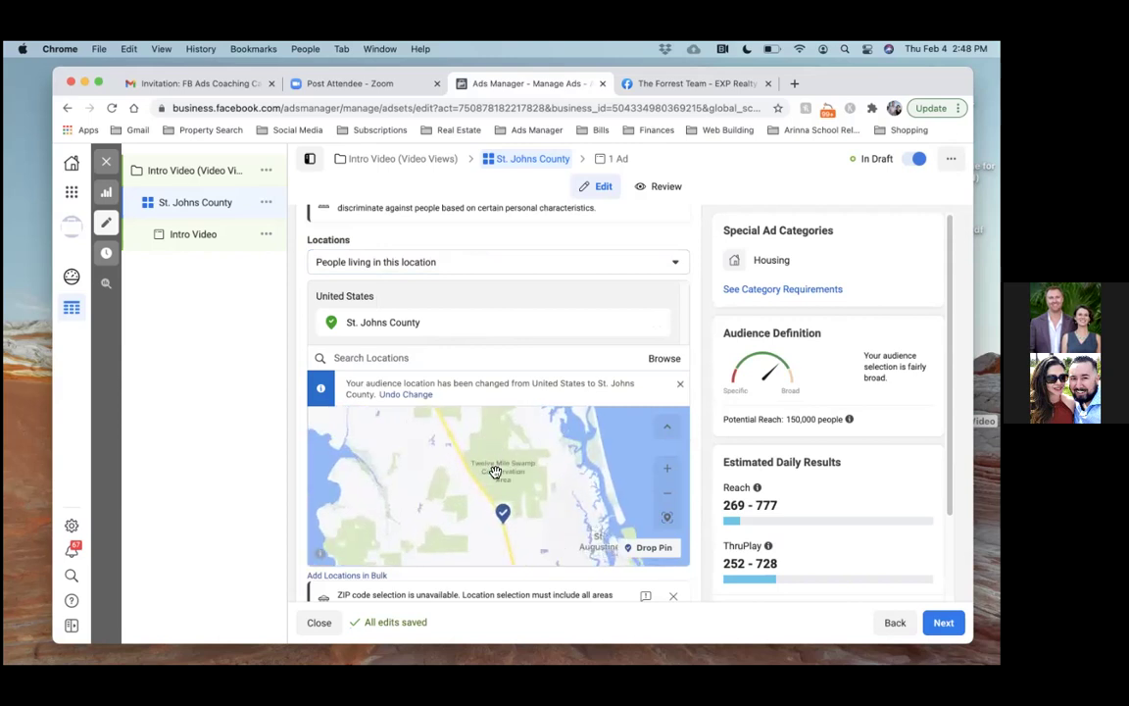
click(350, 321)
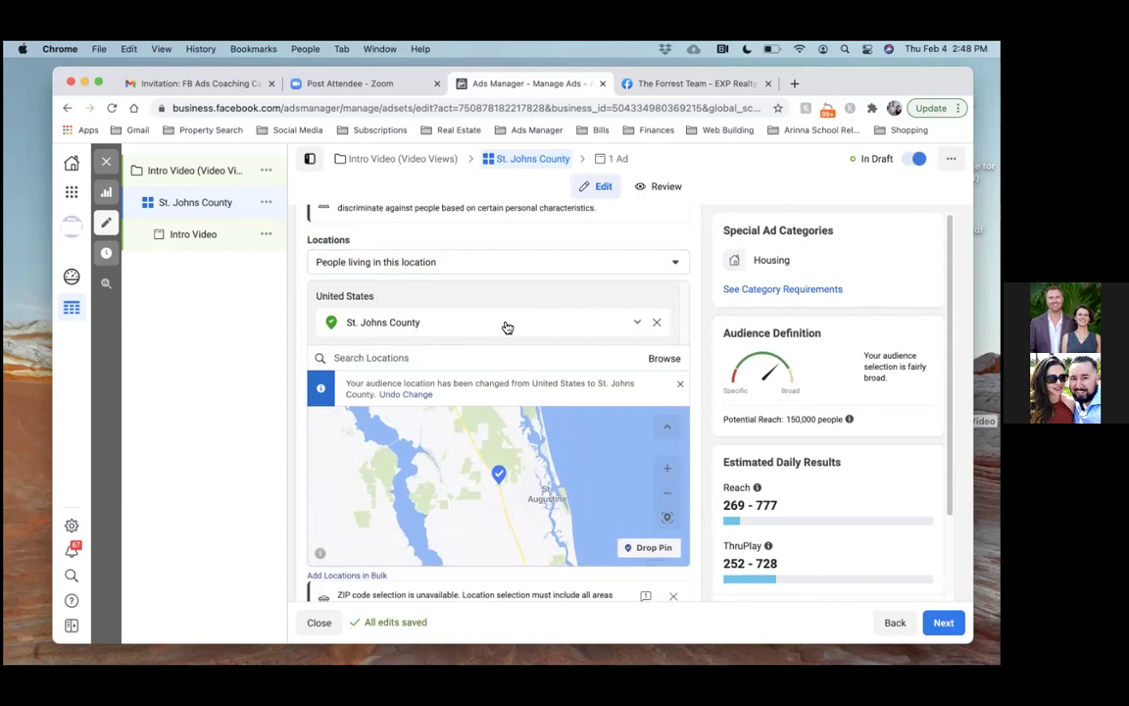
Remove the St. Johns County location from the audience and add St. Johns County, Florida, United States again
click(657, 323)
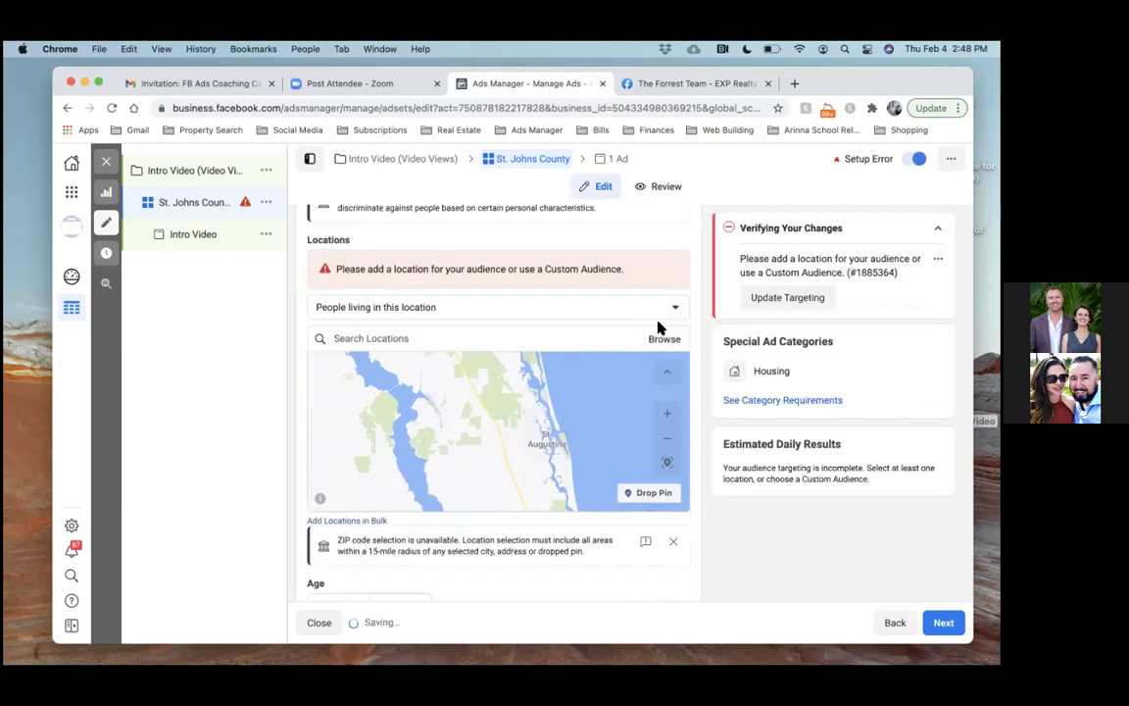
click(488, 309)
click(487, 312)
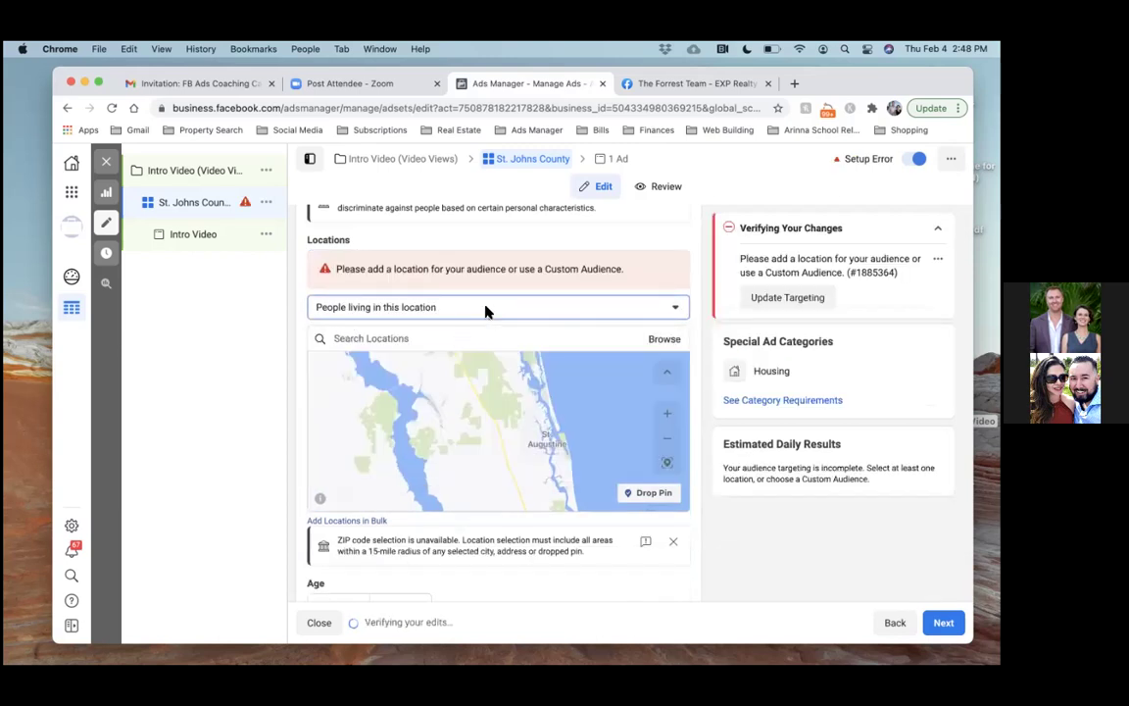
click(447, 307)
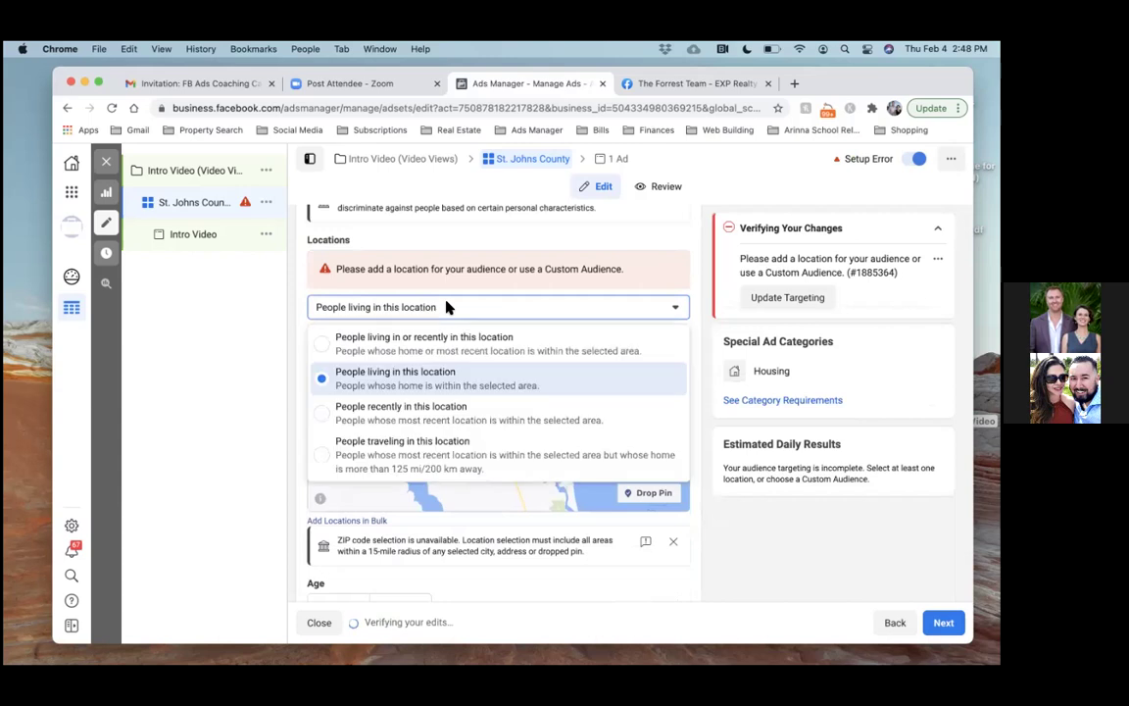
click(283, 303)
click(371, 334)
text(St.)
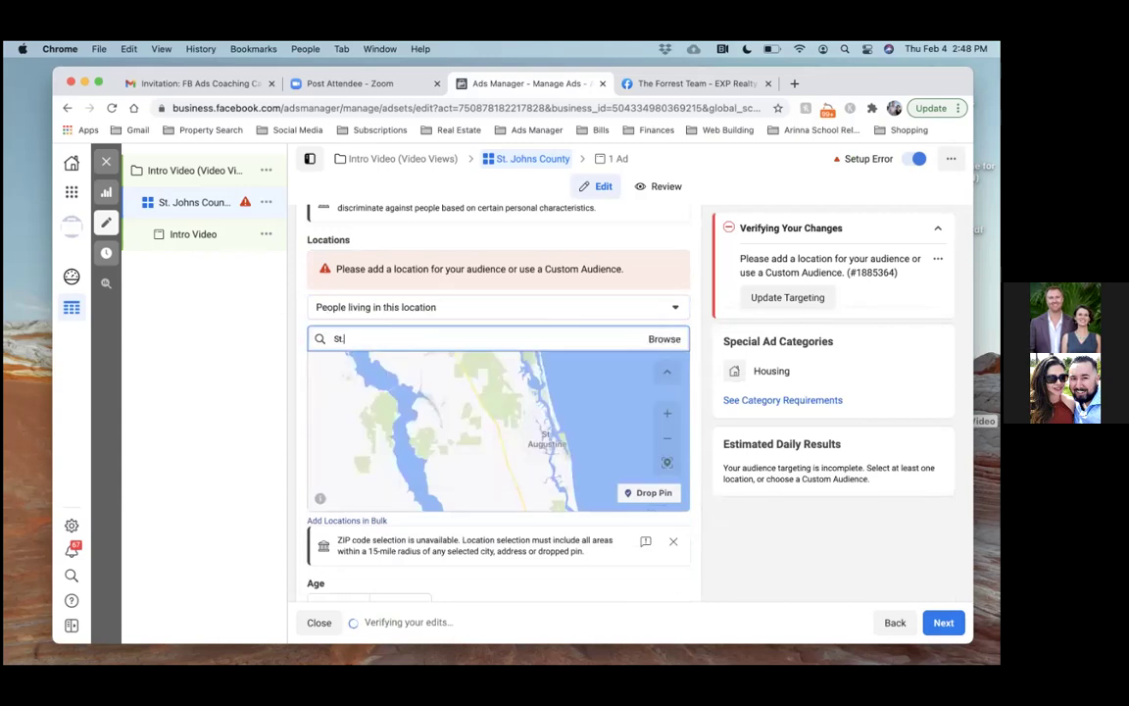
text( Johns County)
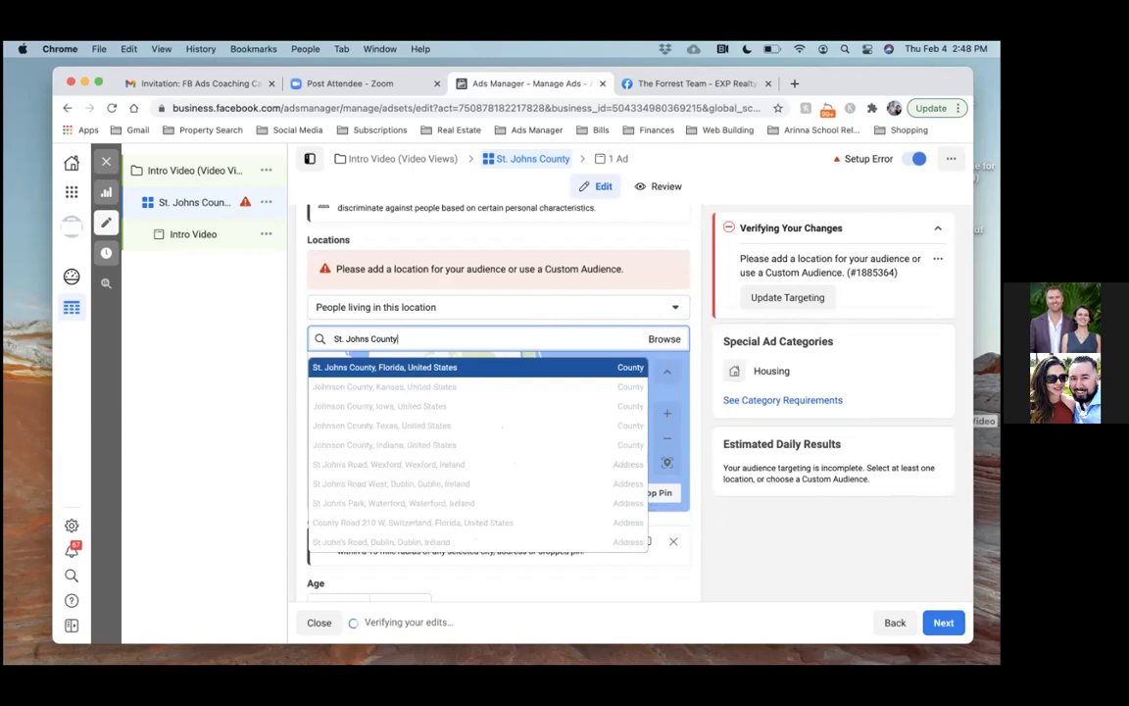
click(361, 368)
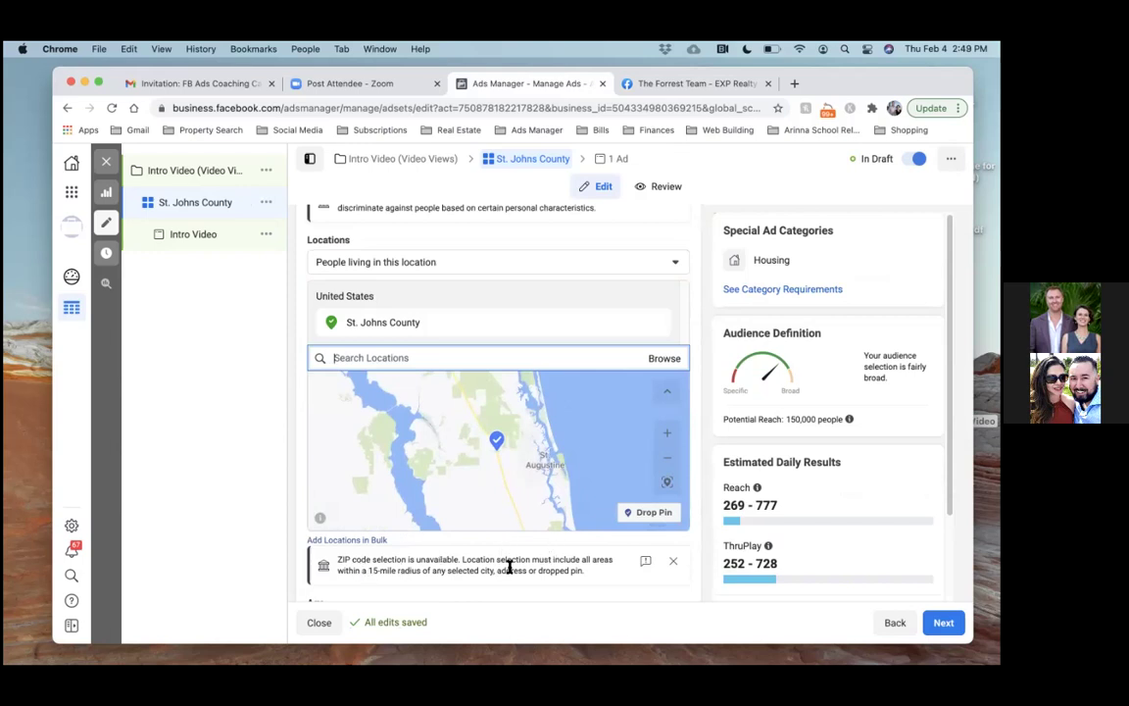
scroll(508, 568, down, 3)
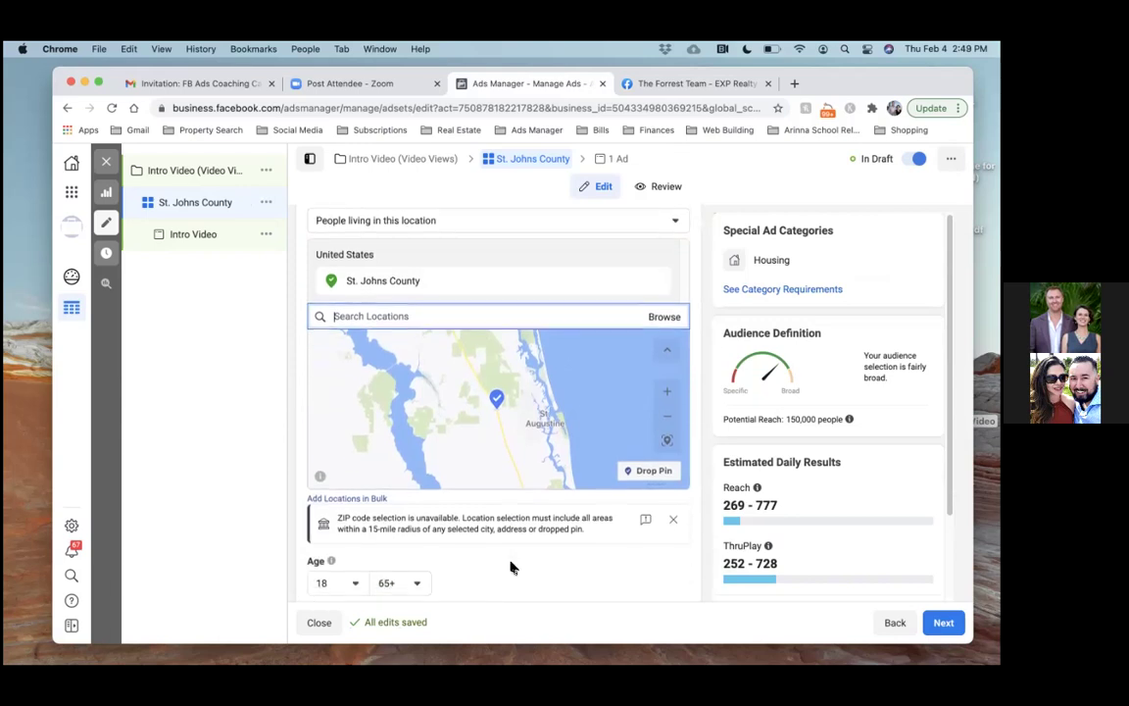
scroll(509, 567, down, 1)
scroll(510, 564, up, 6)
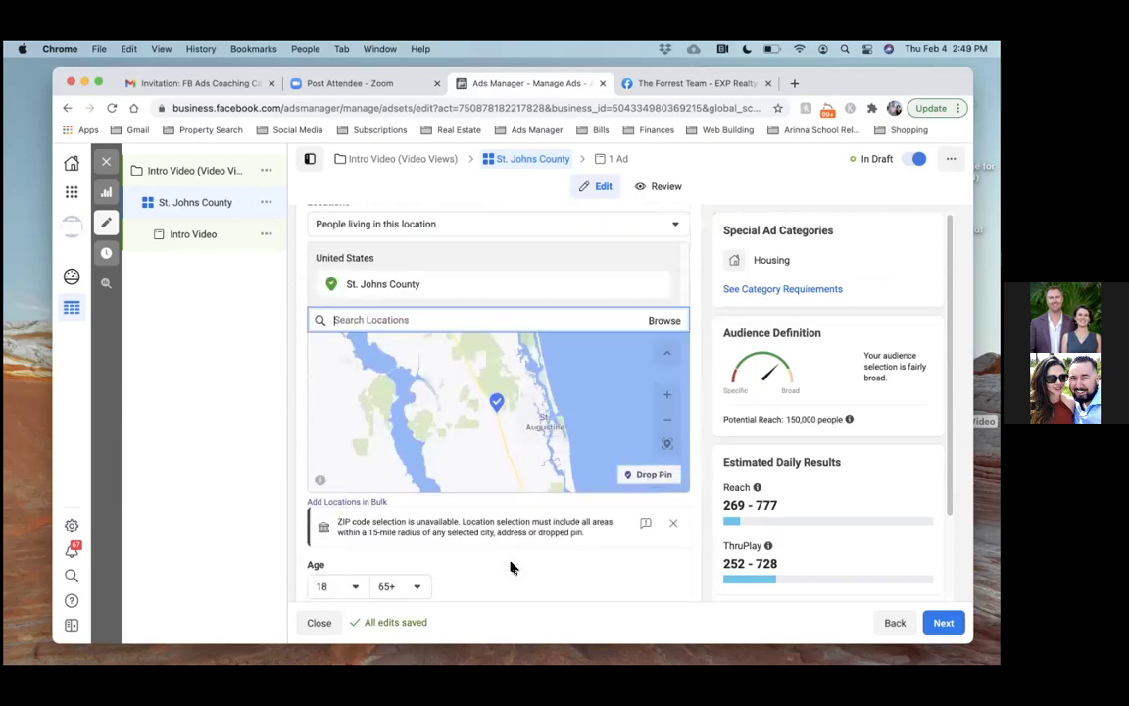
scroll(517, 512, up, 2)
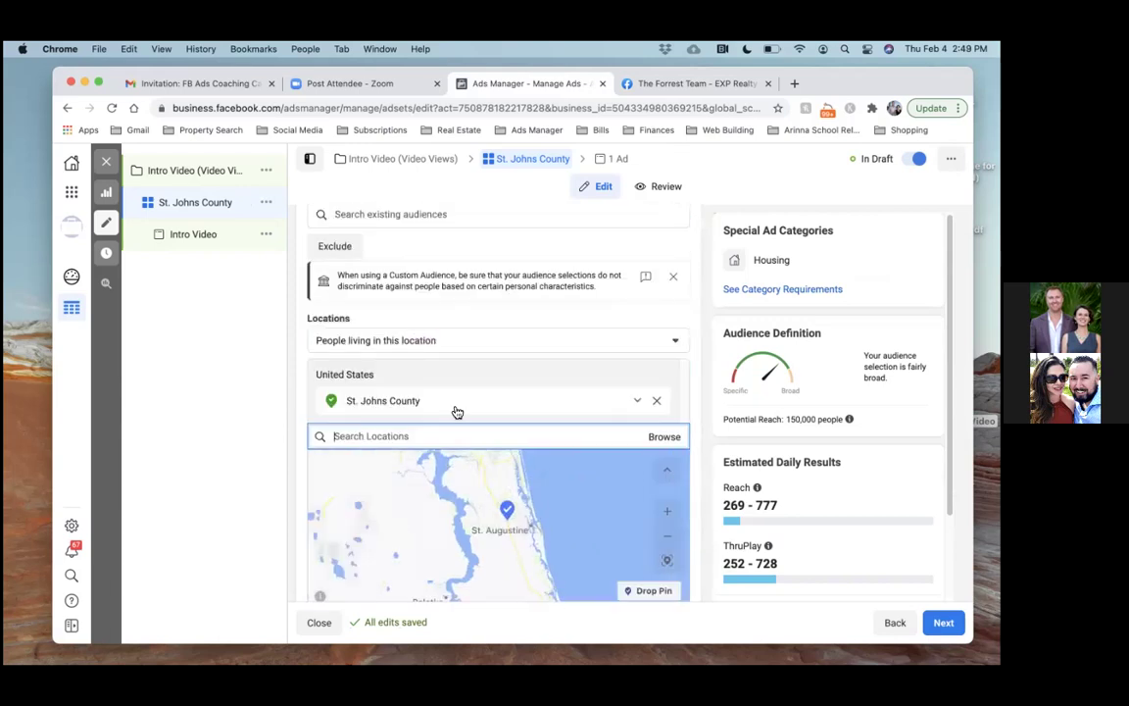
Replace the St. Johns County location with a pin dropped on the map near St. Augustine
click(657, 402)
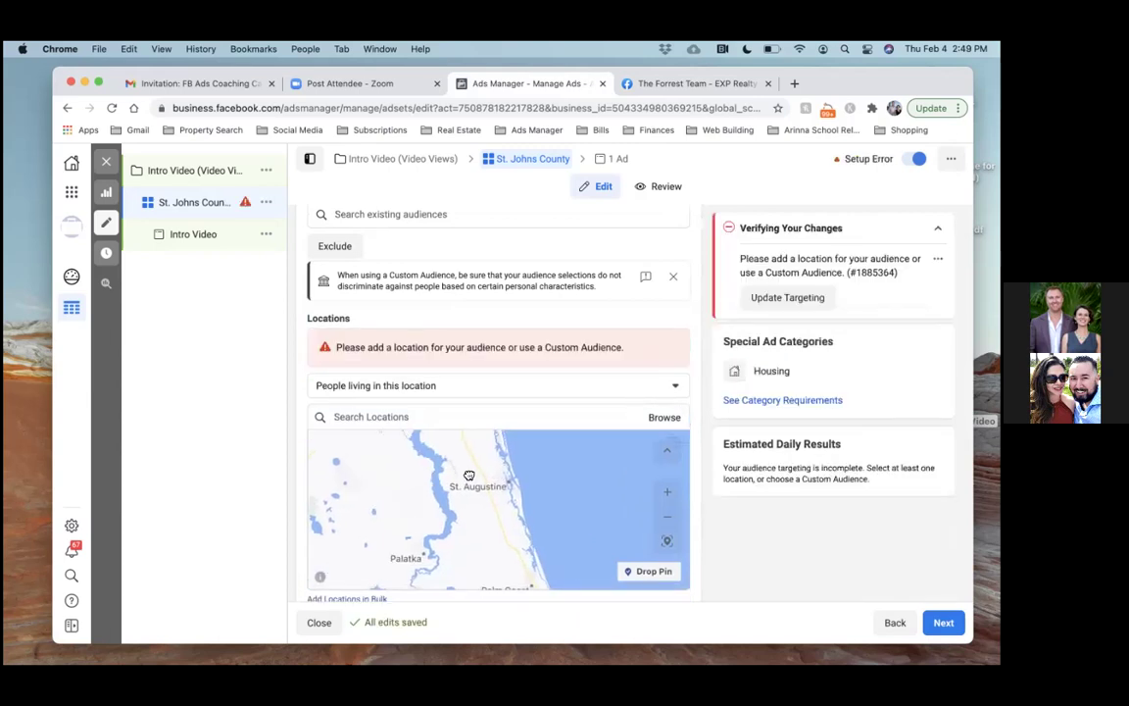
drag(498, 485, 468, 473)
scroll(548, 487, down, 2)
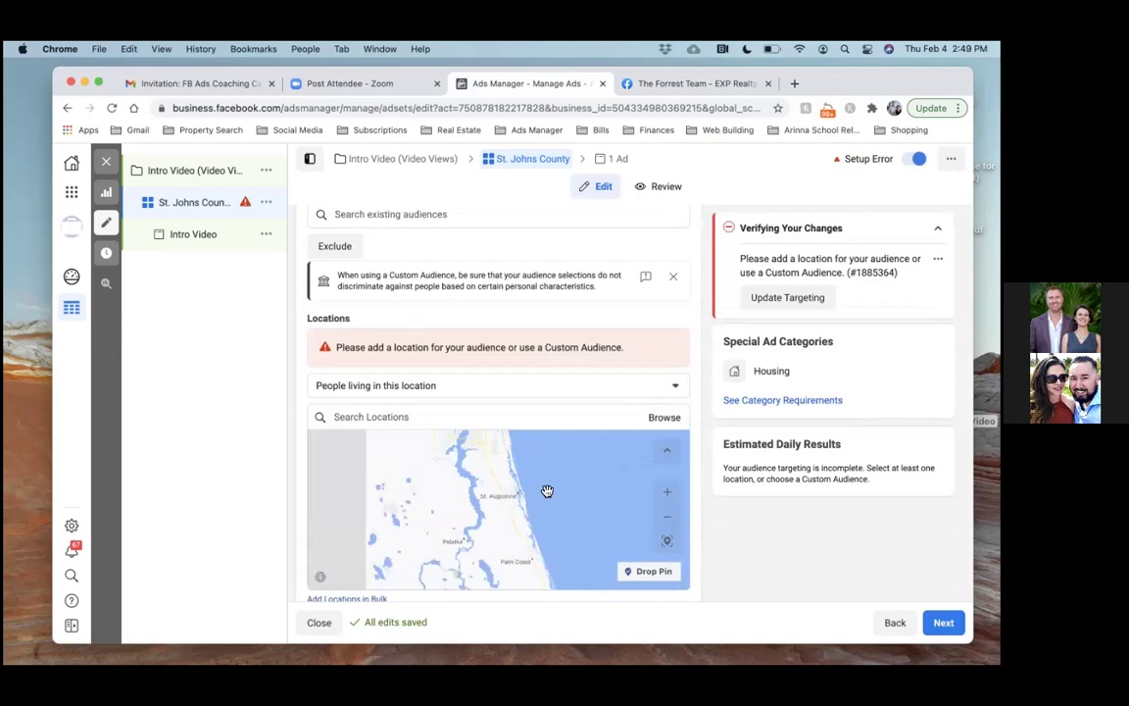
click(645, 573)
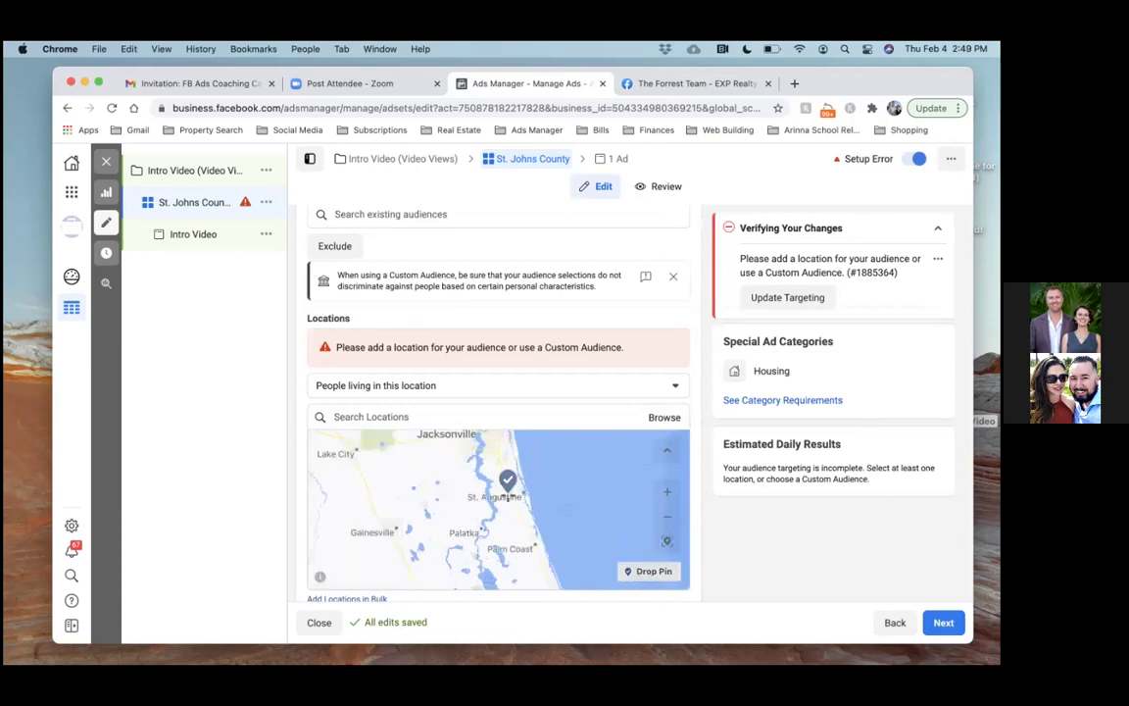
click(519, 487)
drag(518, 488, 516, 487)
click(516, 485)
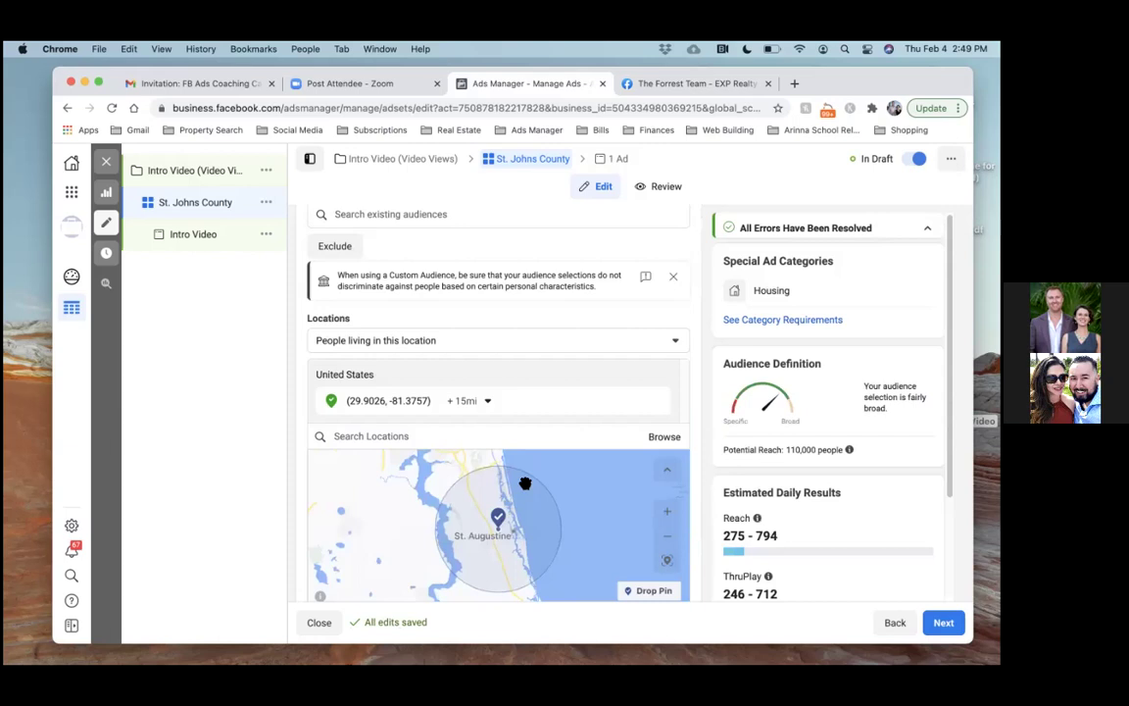
Widen the targeting radius around the dropped pin to 22 mi, and reduce it to 20 mi
click(487, 402)
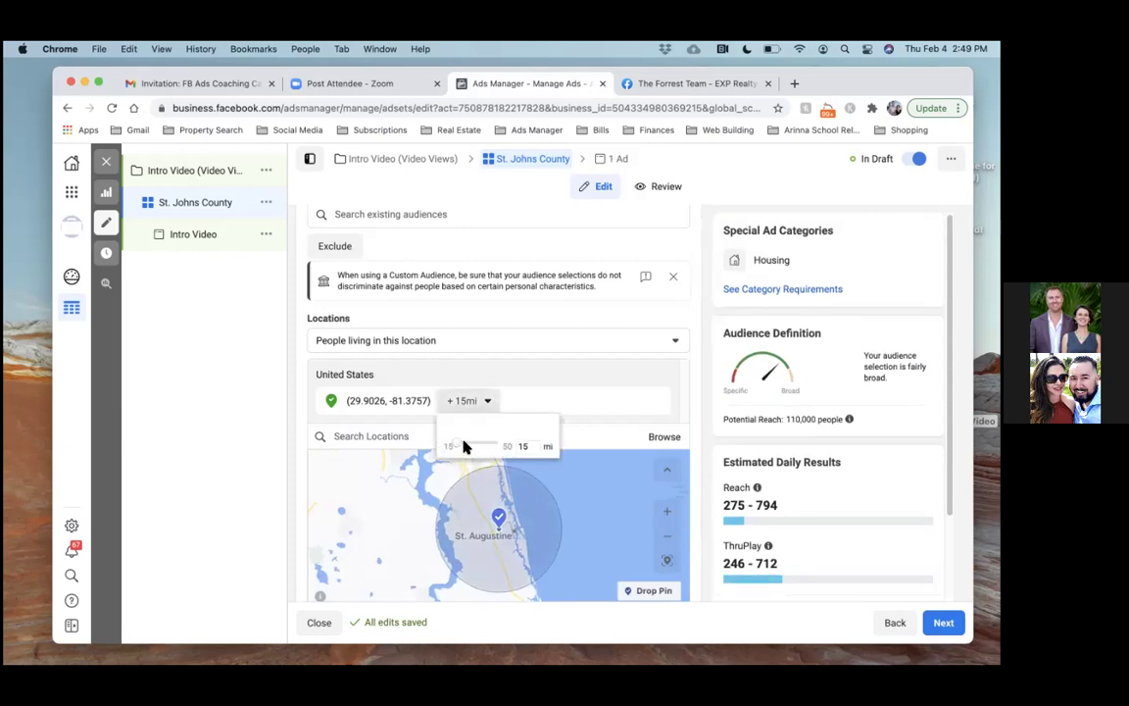
drag(456, 444, 466, 446)
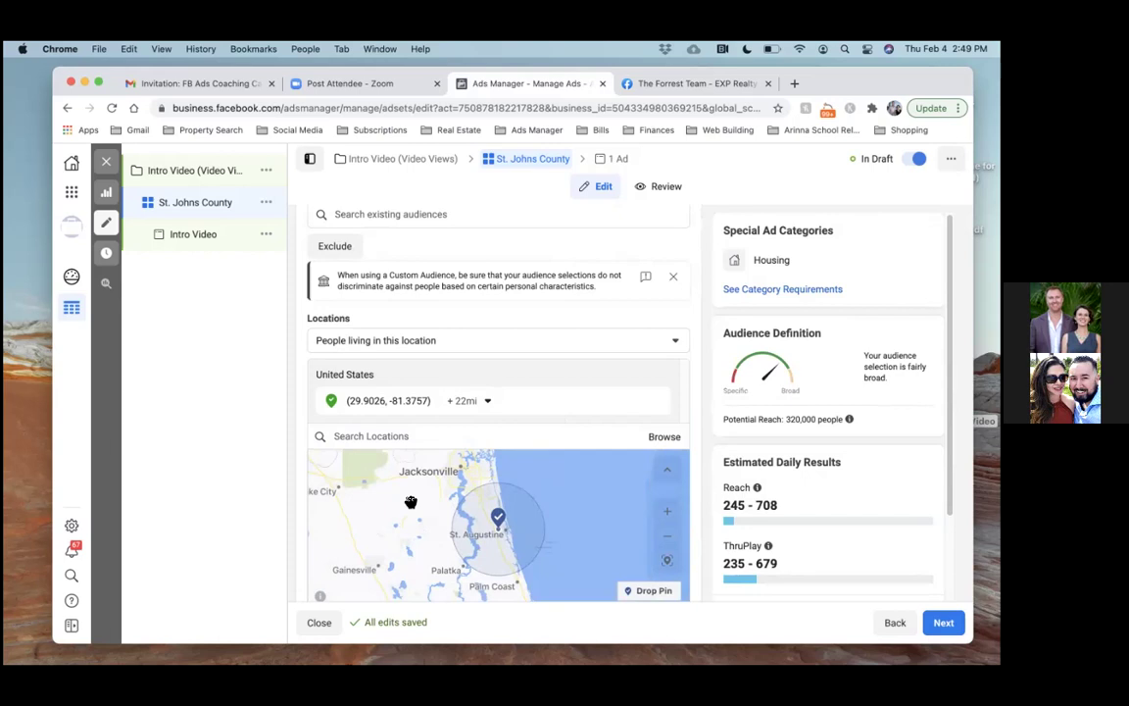
scroll(799, 490, down, 1)
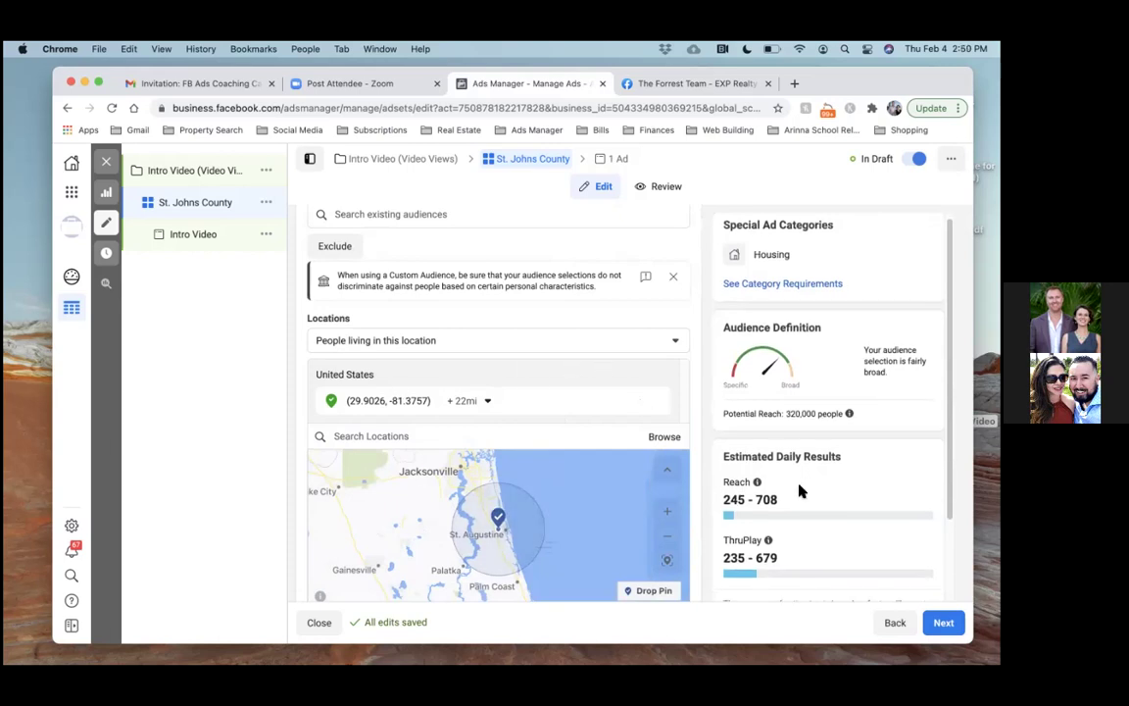
scroll(799, 490, down, 2)
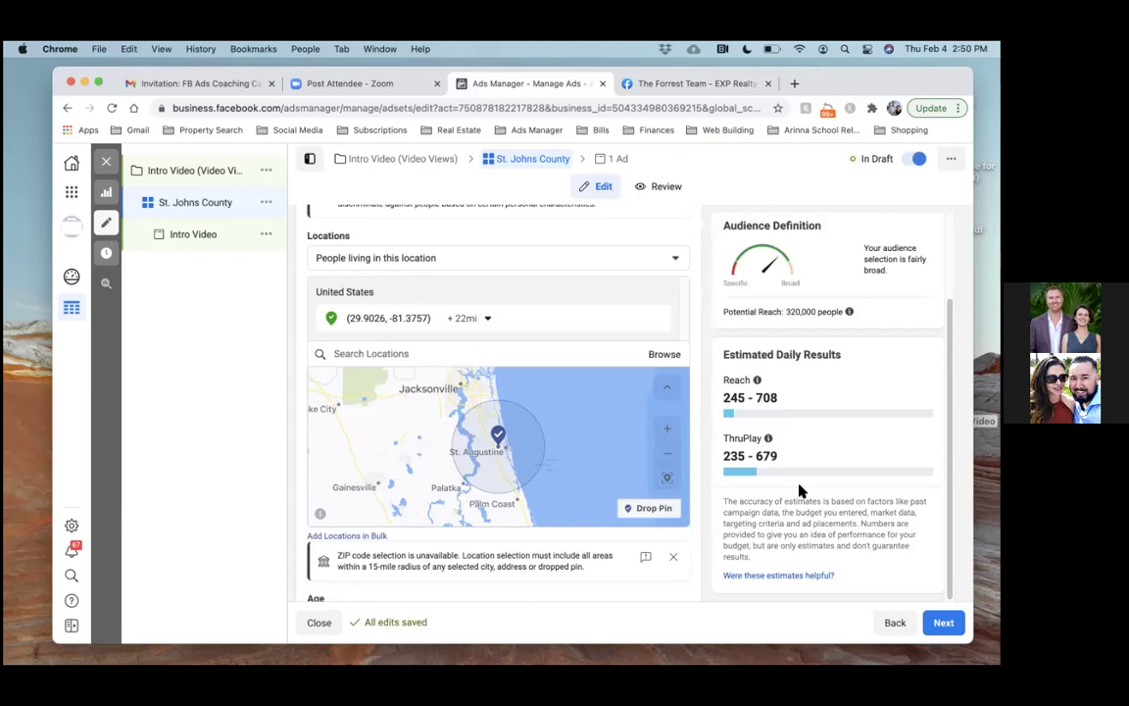
click(480, 318)
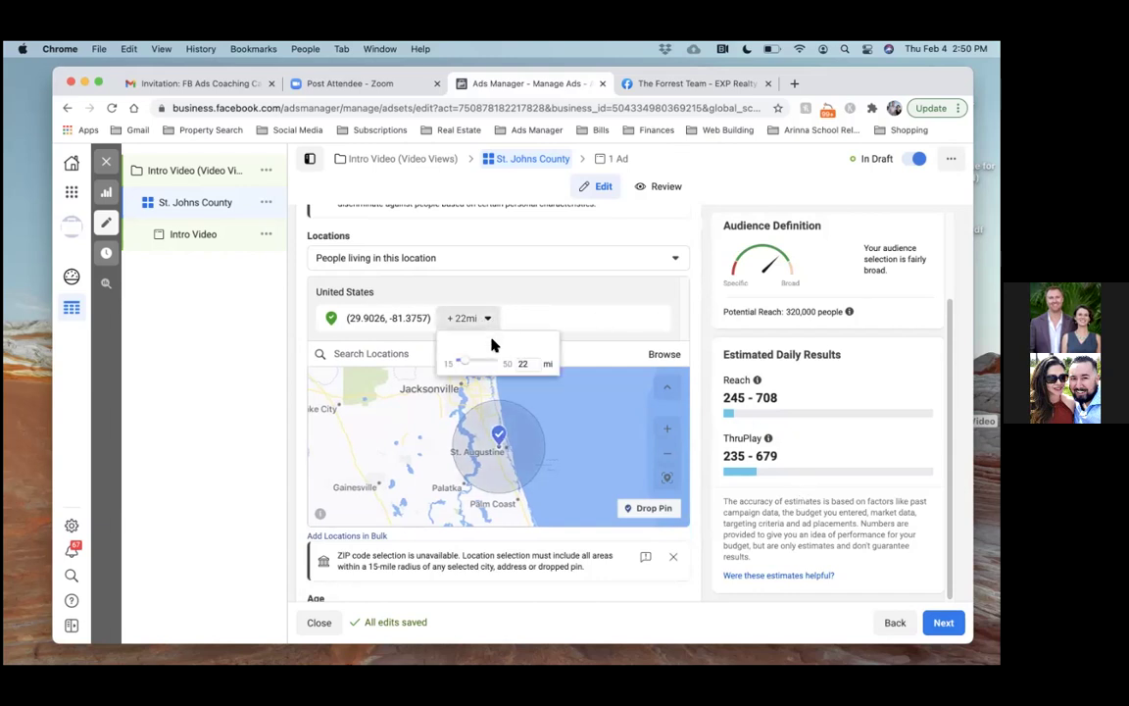
drag(468, 364, 468, 359)
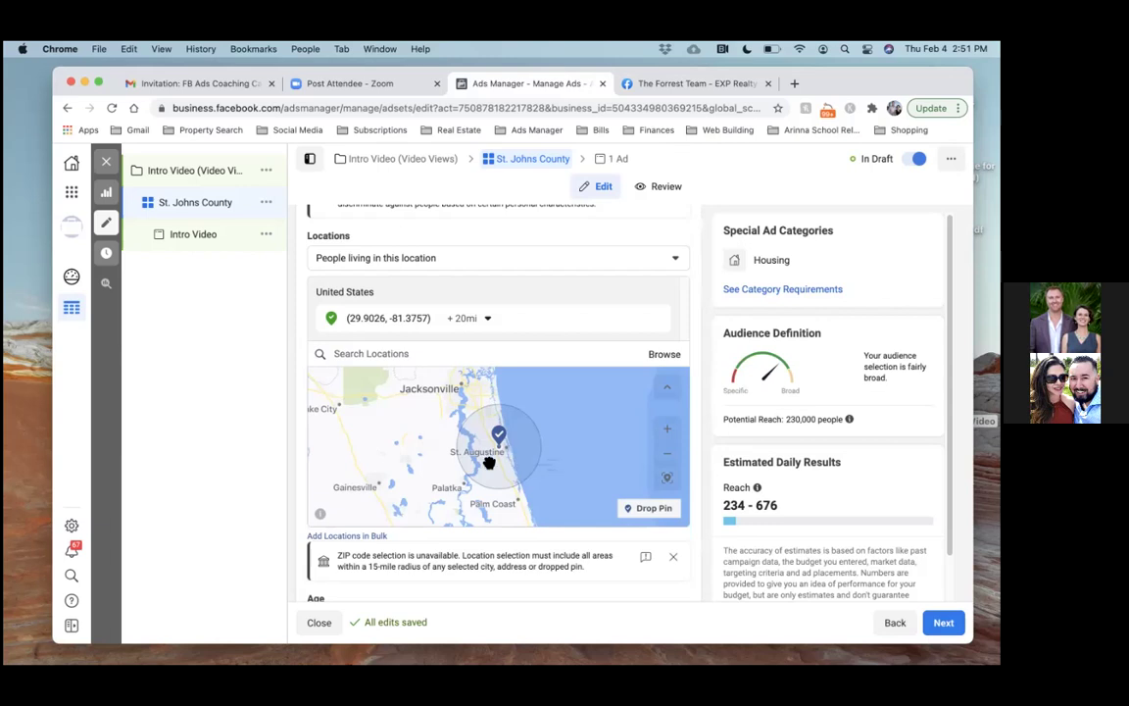
Set the audience language to English (All)
scroll(580, 519, down, 5)
scroll(526, 567, down, 5)
scroll(527, 566, down, 2)
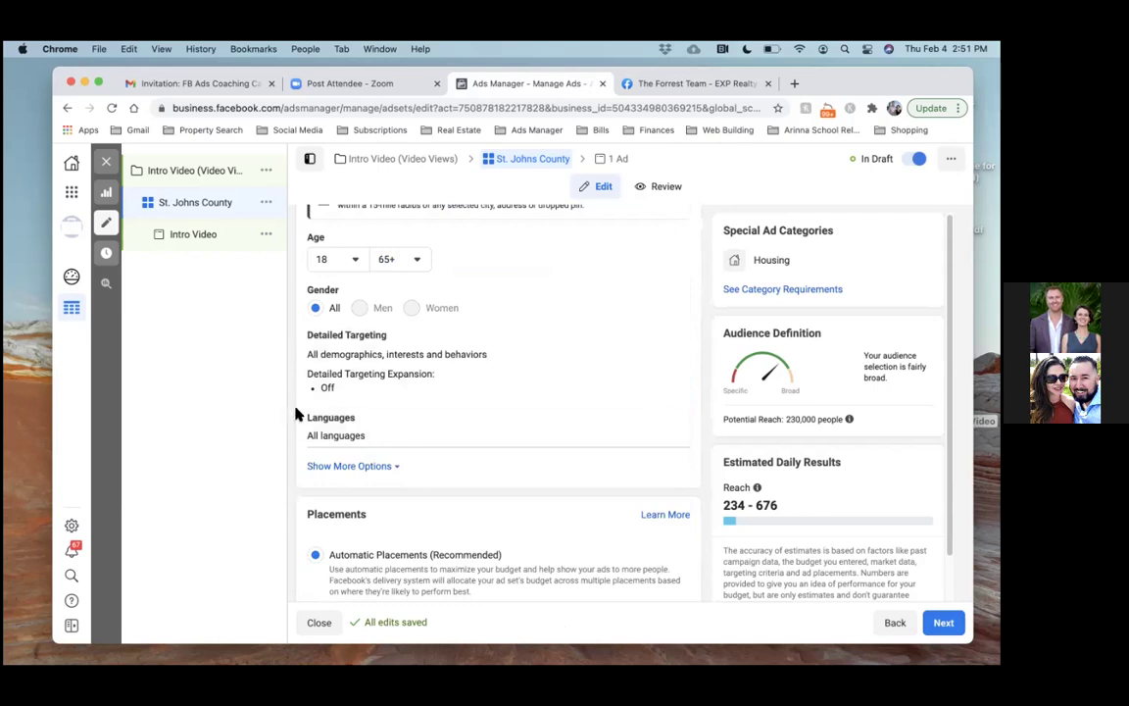
click(671, 422)
click(546, 446)
text(enlgish)
key(BackSpace)
key(BackSpace)
key(BackSpace)
key(BackSpace)
key(BackSpace)
text(glish)
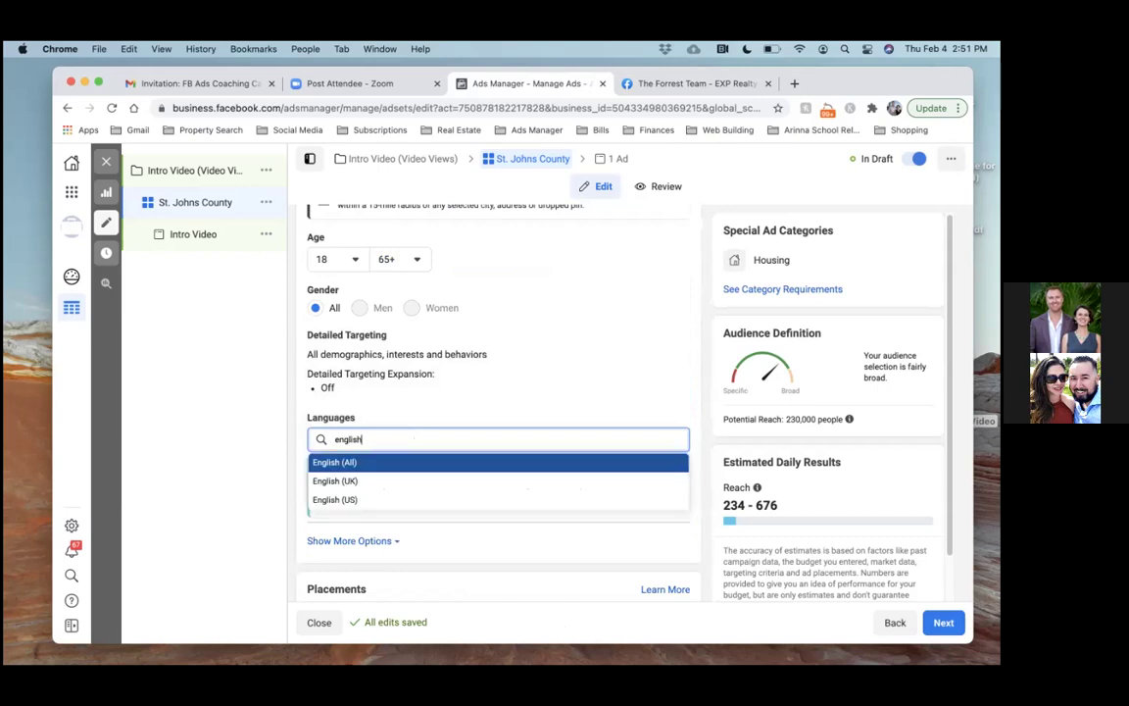
click(501, 464)
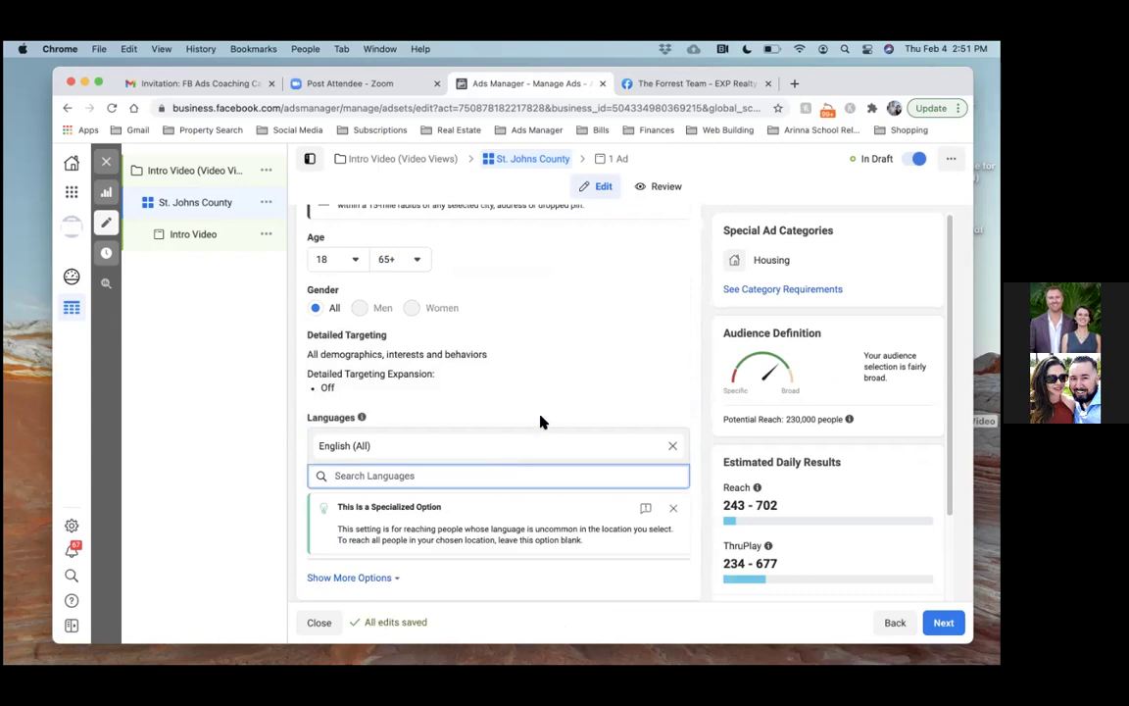
Review the ad set's automatic placements and delivery settings, and continue to the Intro Video ad
scroll(540, 422, down, 5)
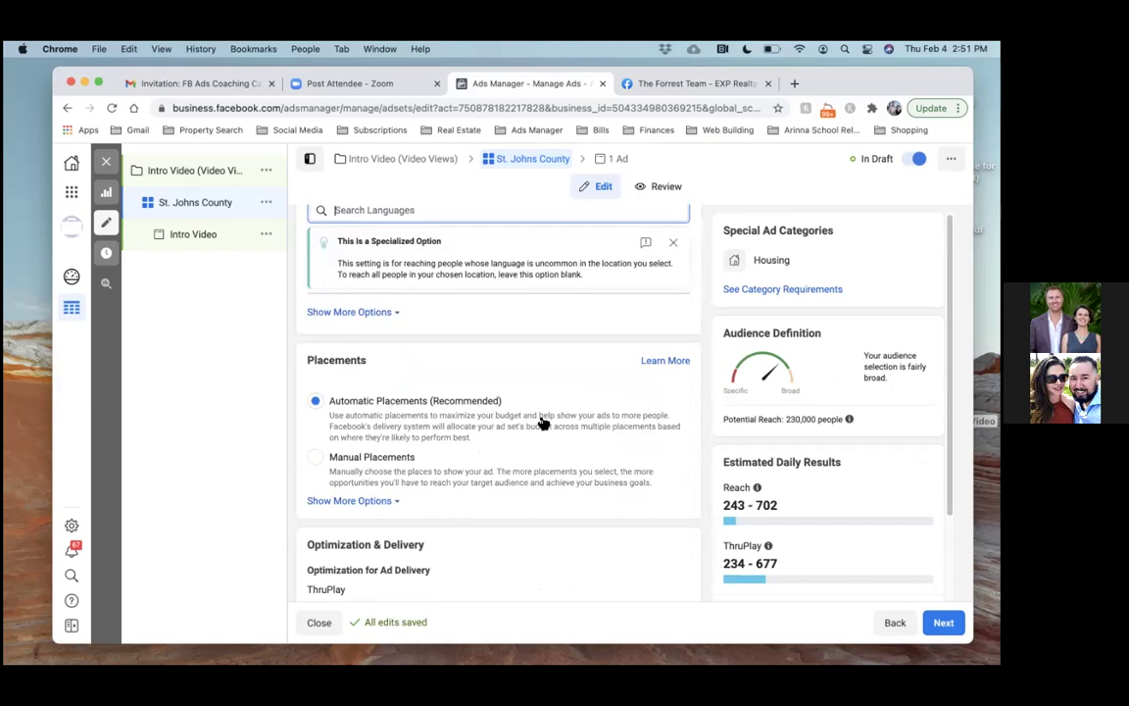
scroll(540, 422, up, 1)
scroll(540, 421, down, 1)
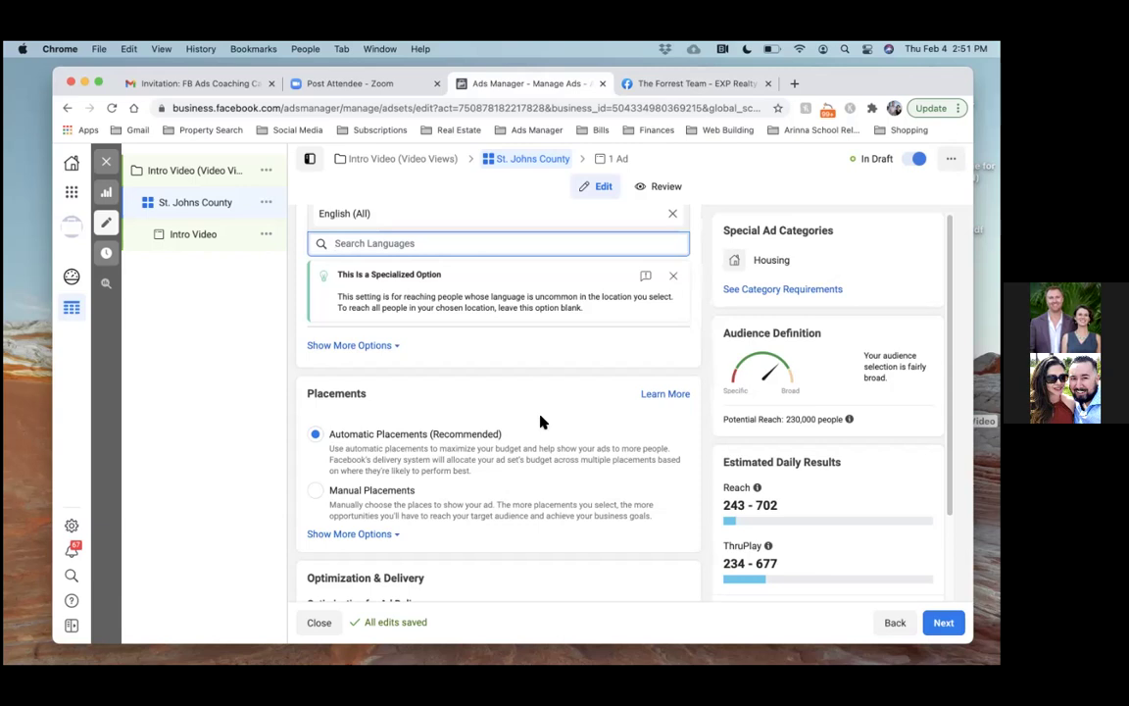
scroll(540, 421, down, 2)
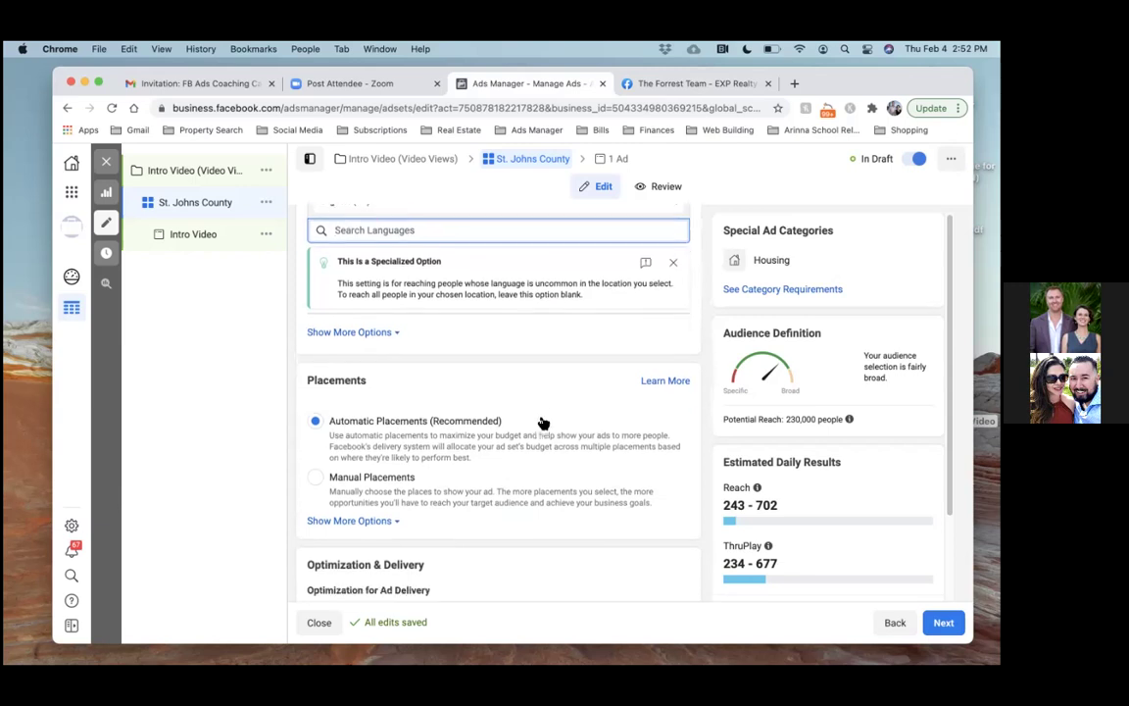
scroll(541, 422, down, 5)
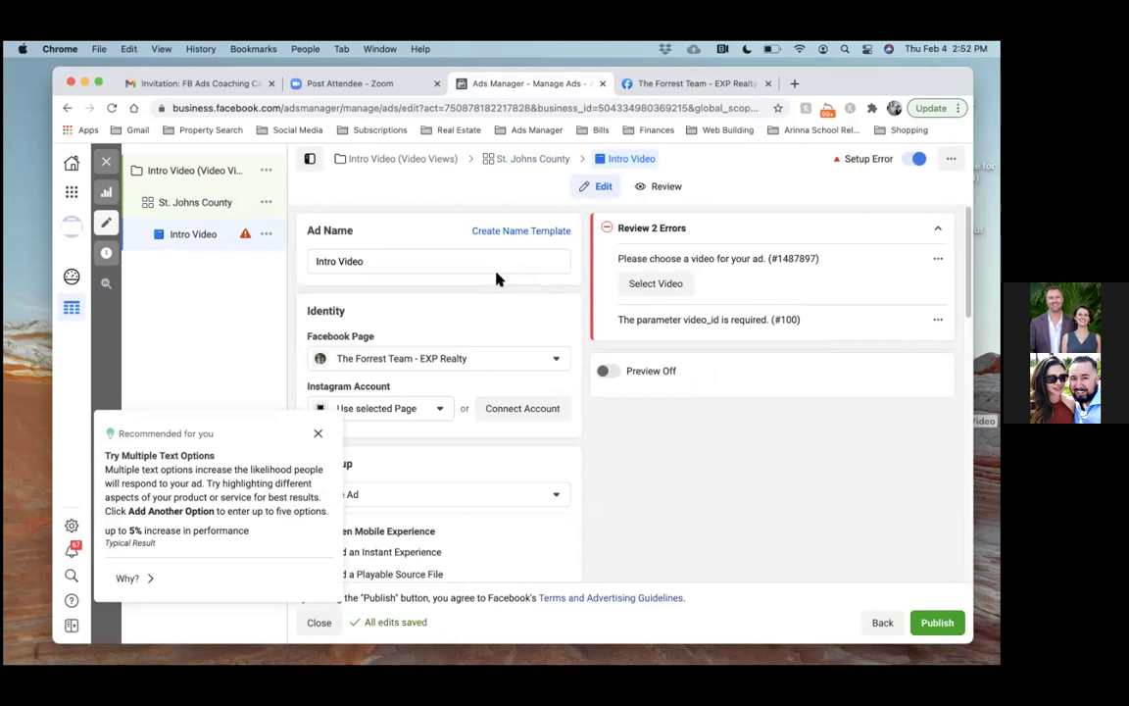
Dismiss the multiple text options recommendation and set the ad's Instagram account to forrestrealtors
scroll(496, 280, down, 1)
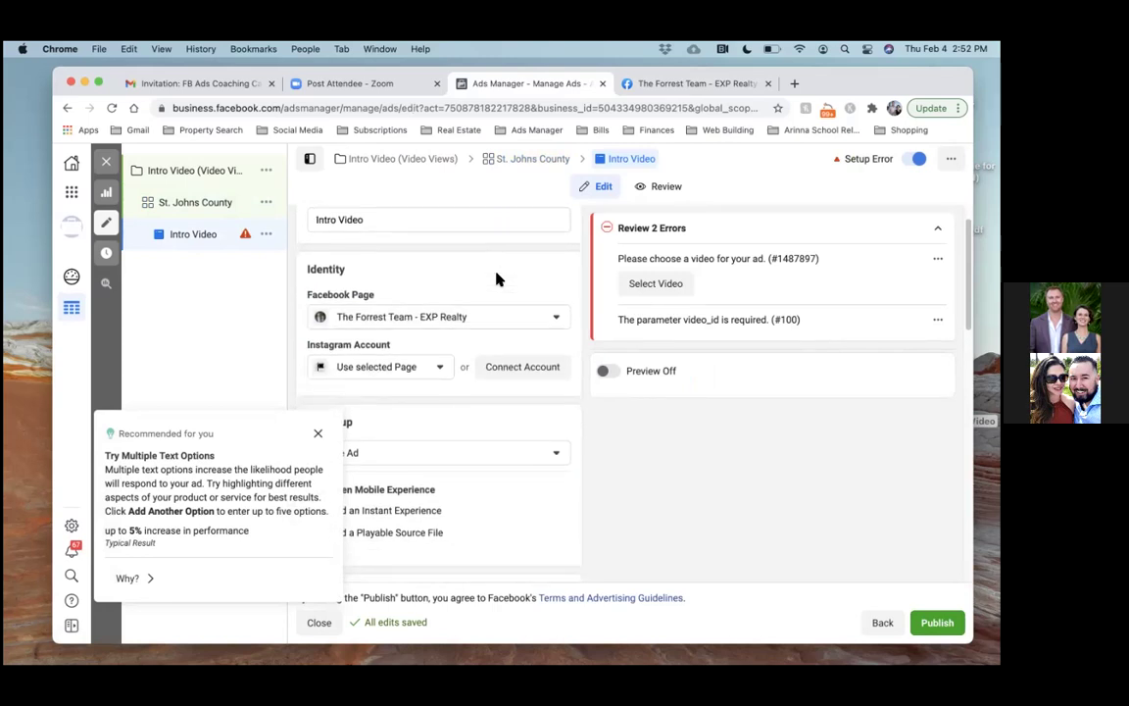
click(318, 432)
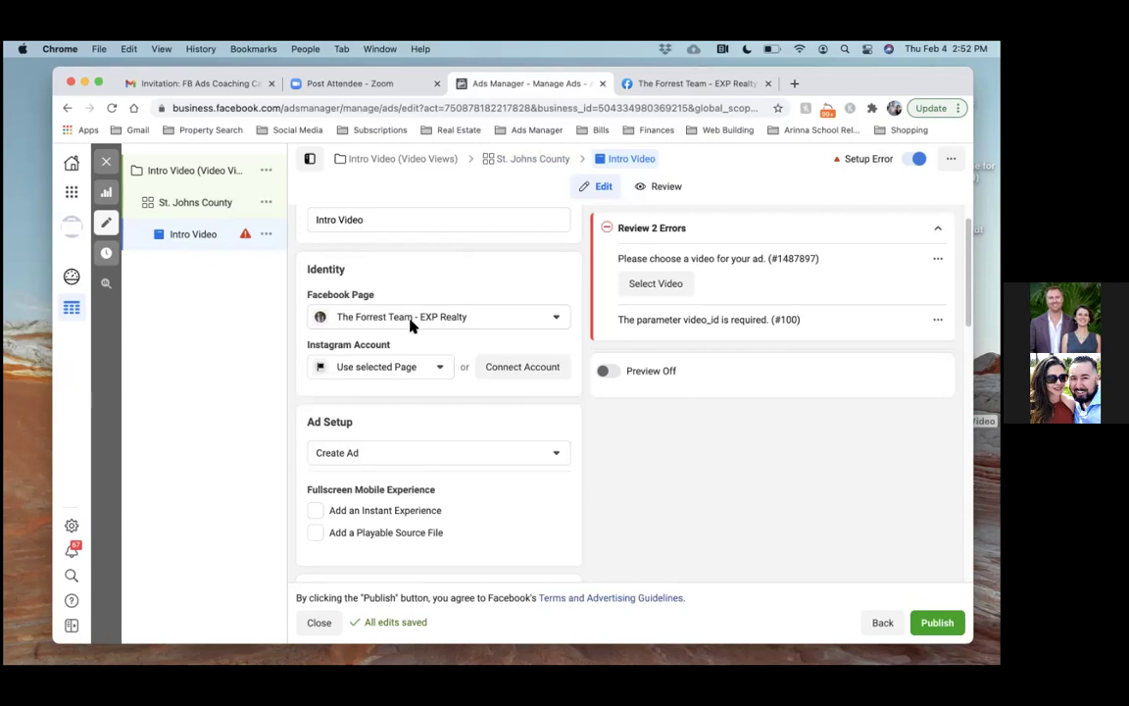
click(434, 370)
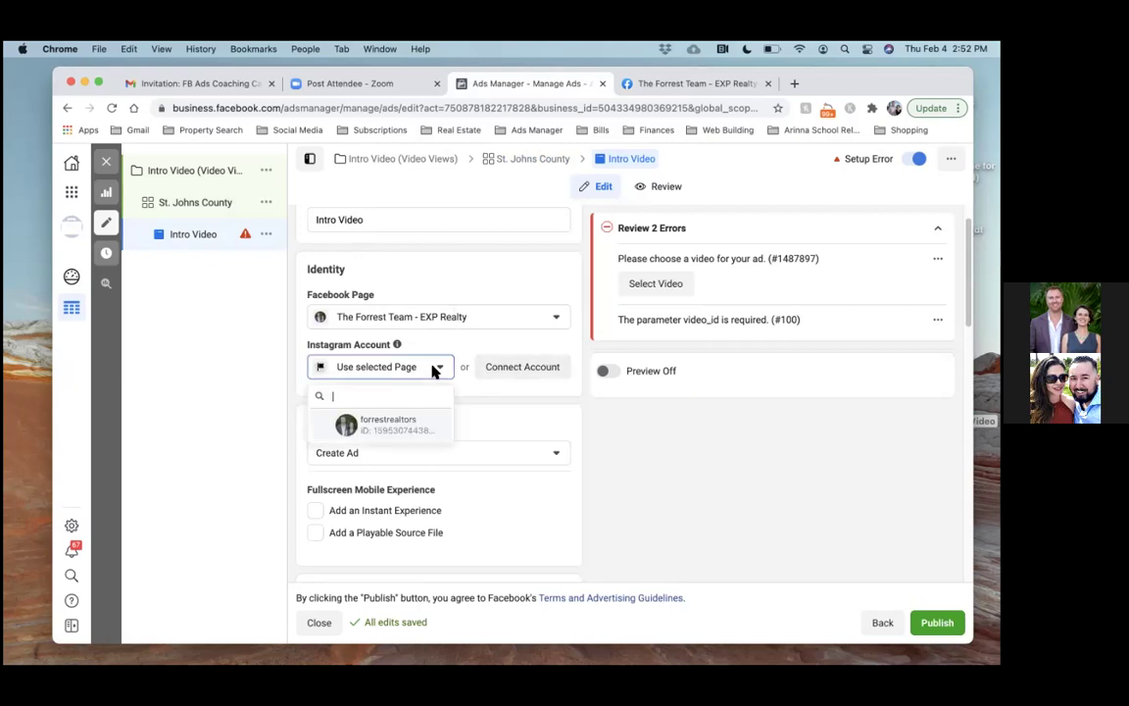
click(401, 434)
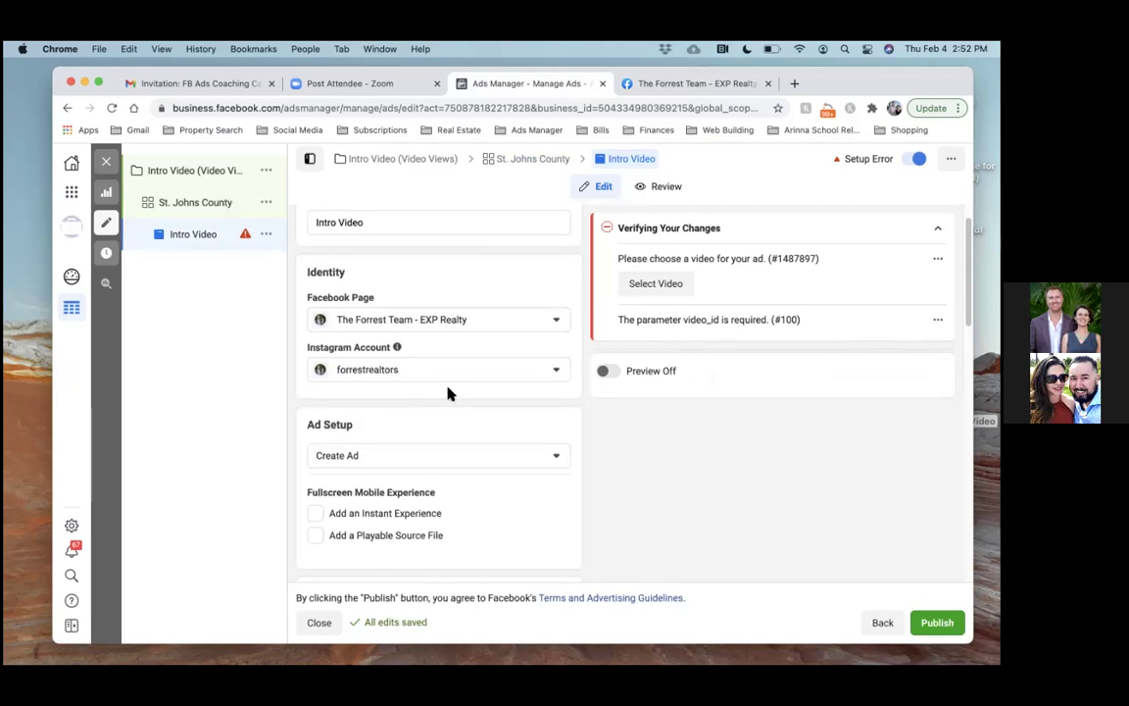
Change the Intro Video ad's setup from creating a new ad to Use Existing Post
scroll(448, 392, up, 1)
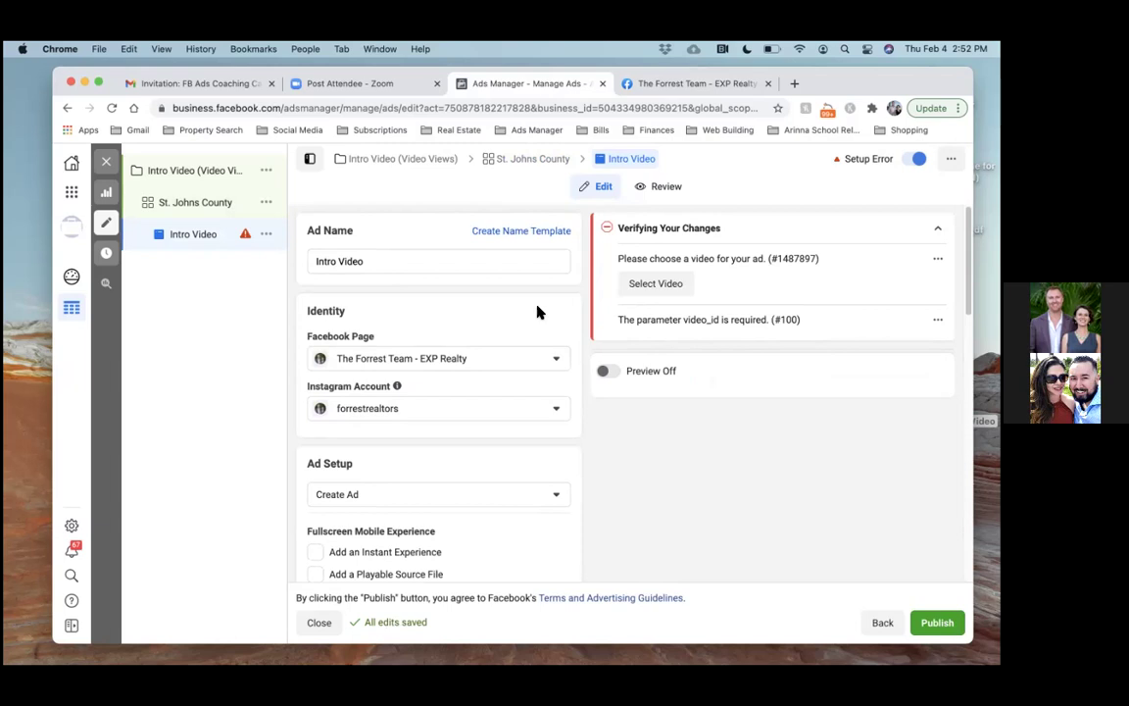
scroll(537, 310, down, 2)
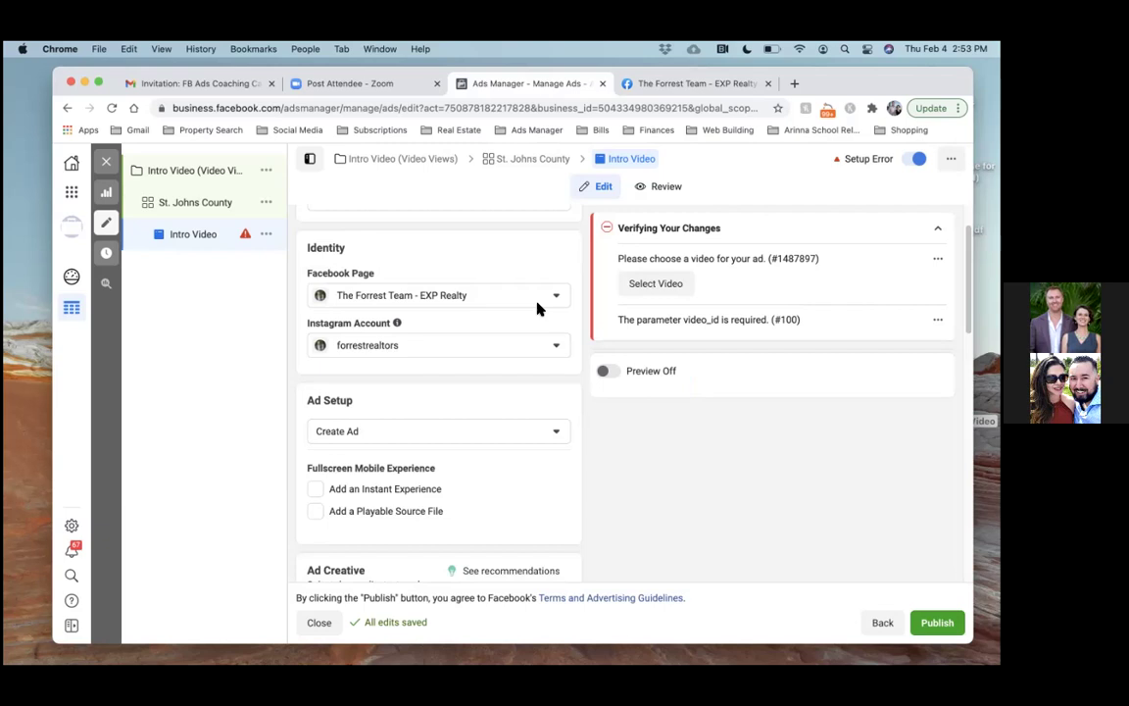
scroll(537, 310, up, 2)
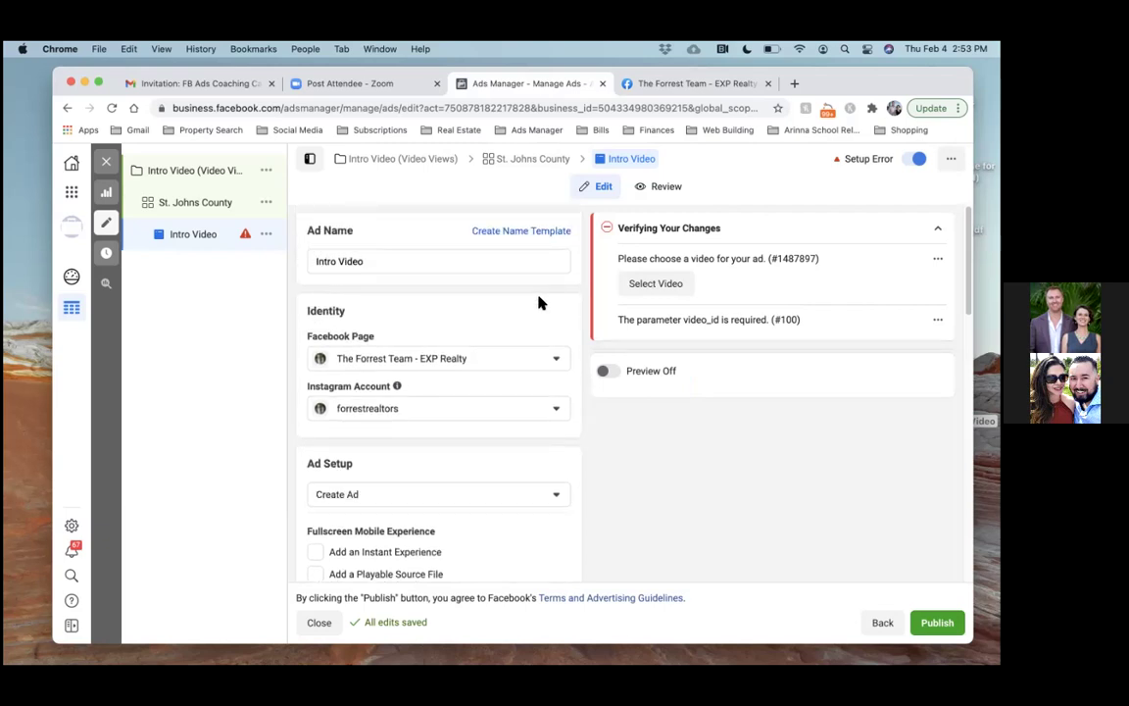
scroll(539, 300, down, 4)
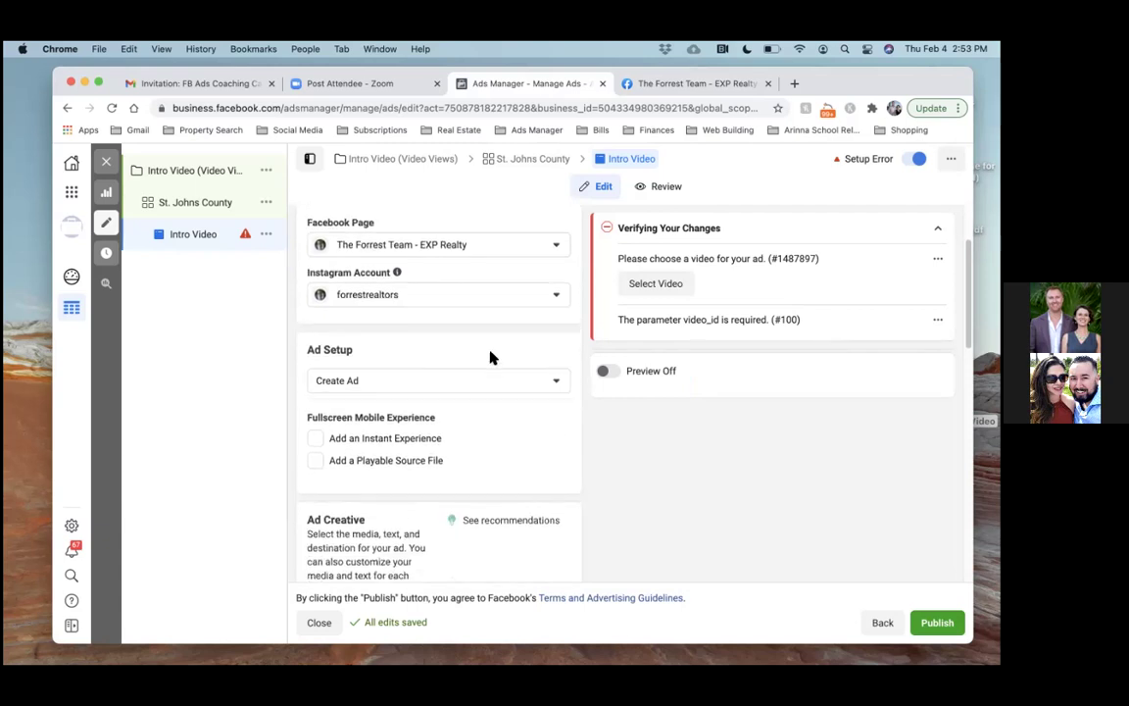
click(473, 375)
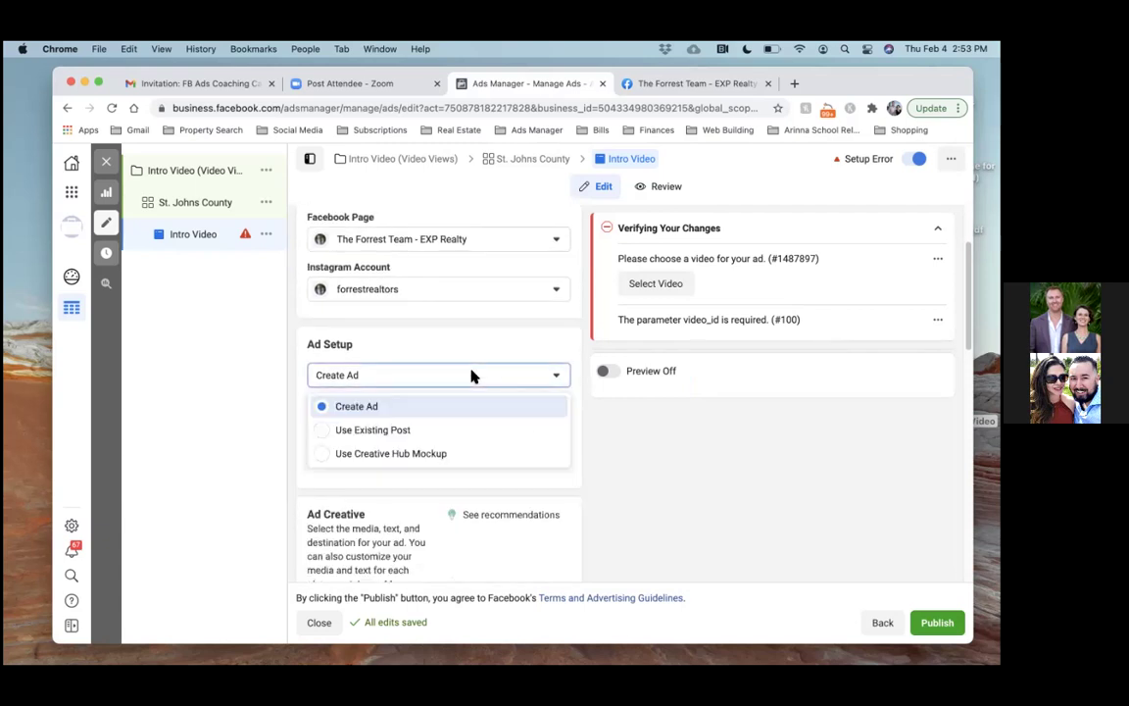
click(418, 435)
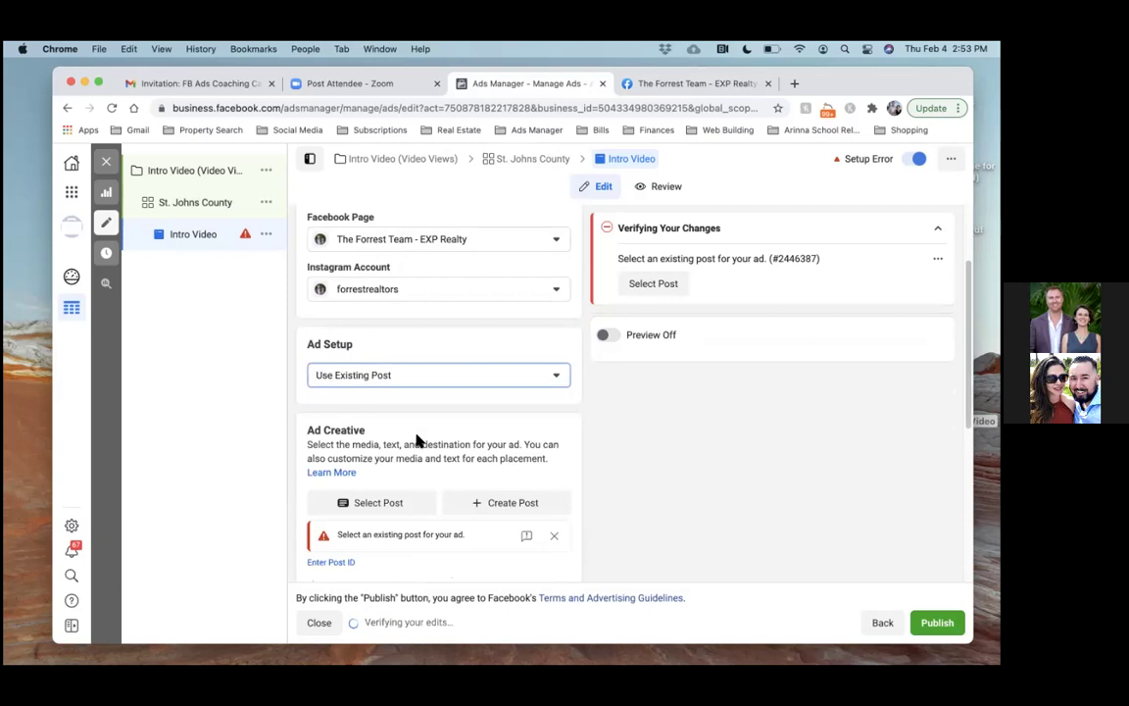
Choose the Jan 29, 2021 Facebook video post starting "Here is a short video about who we are" as the ad creative
scroll(666, 285, down, 6)
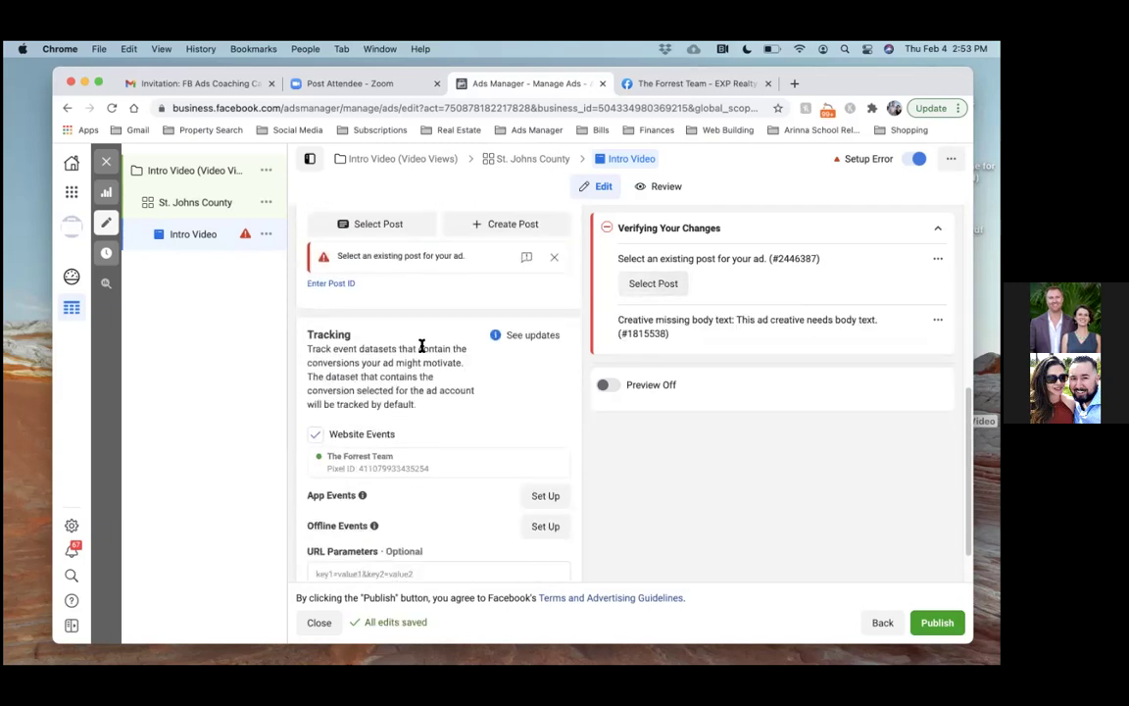
scroll(421, 346, up, 2)
click(383, 310)
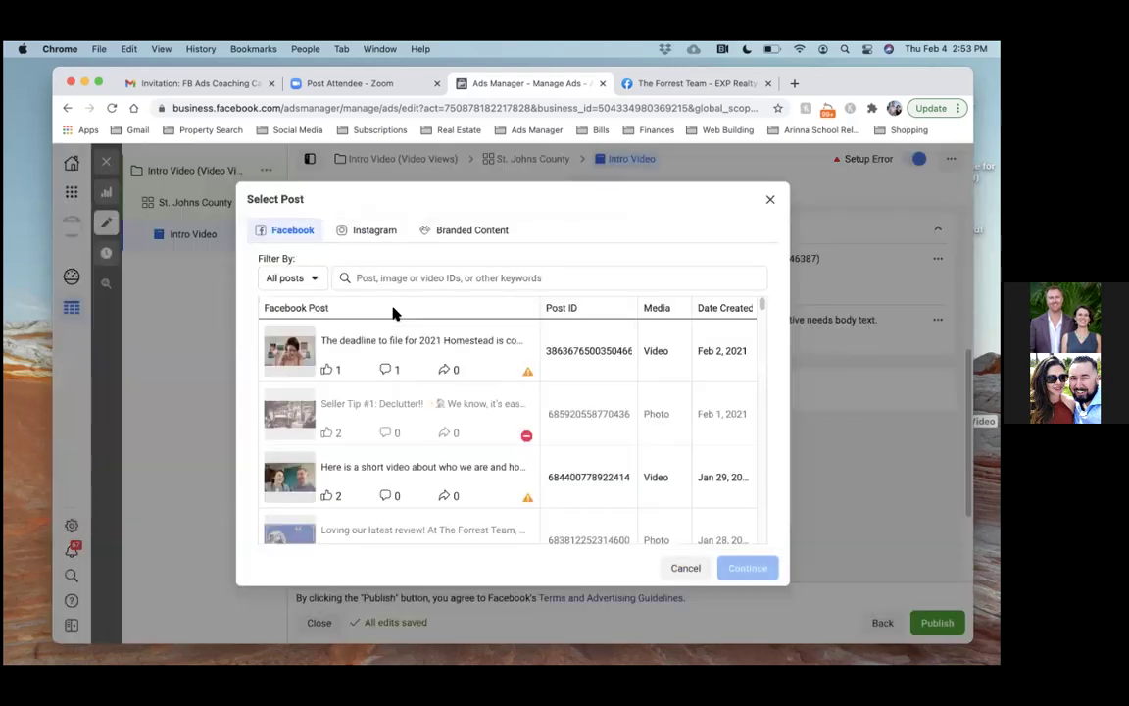
scroll(315, 393, down, 1)
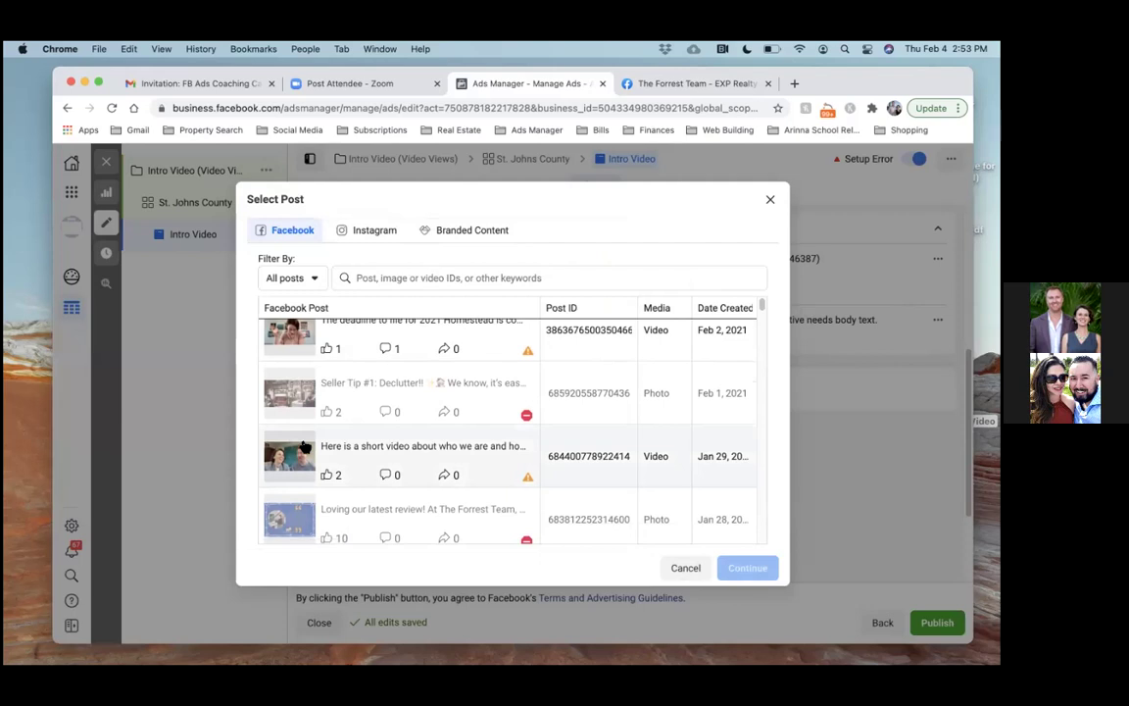
click(304, 446)
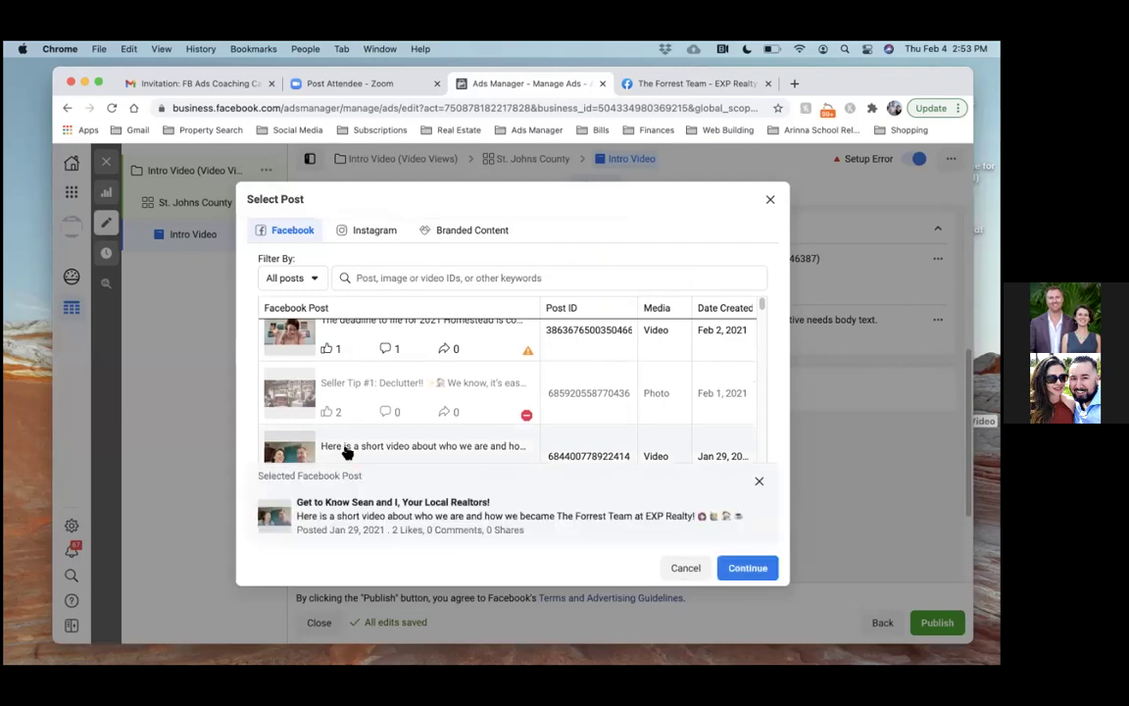
click(747, 566)
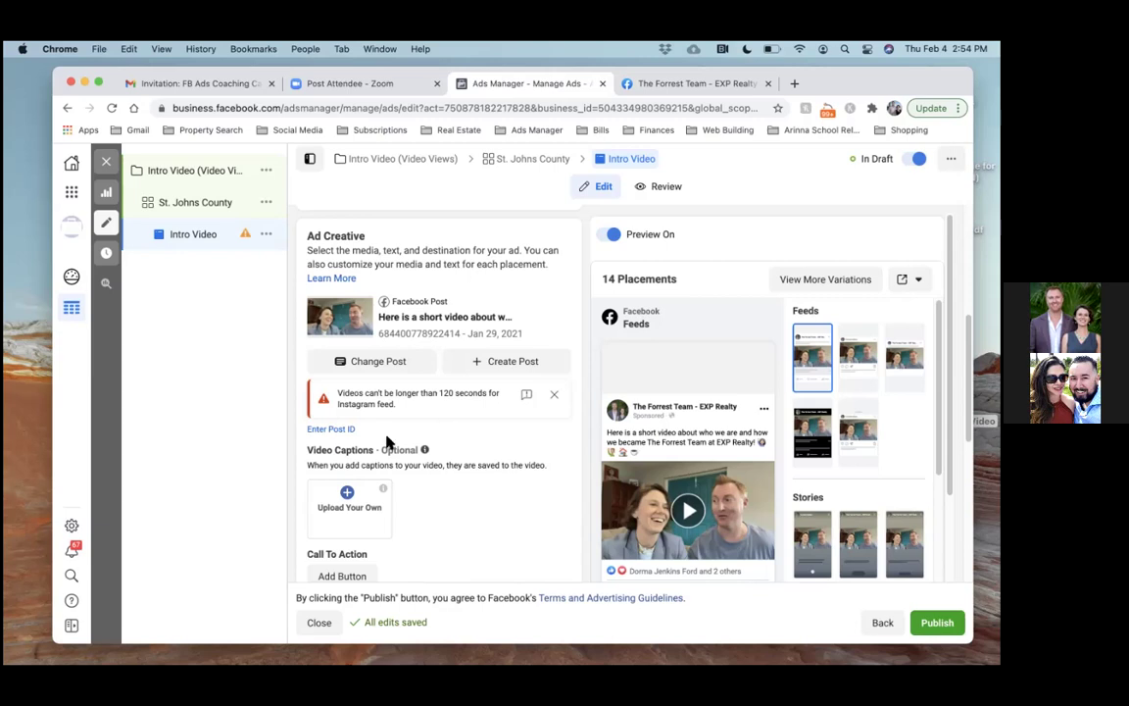
Add a Send Message call to action to the selected post and update the post
scroll(368, 479, down, 5)
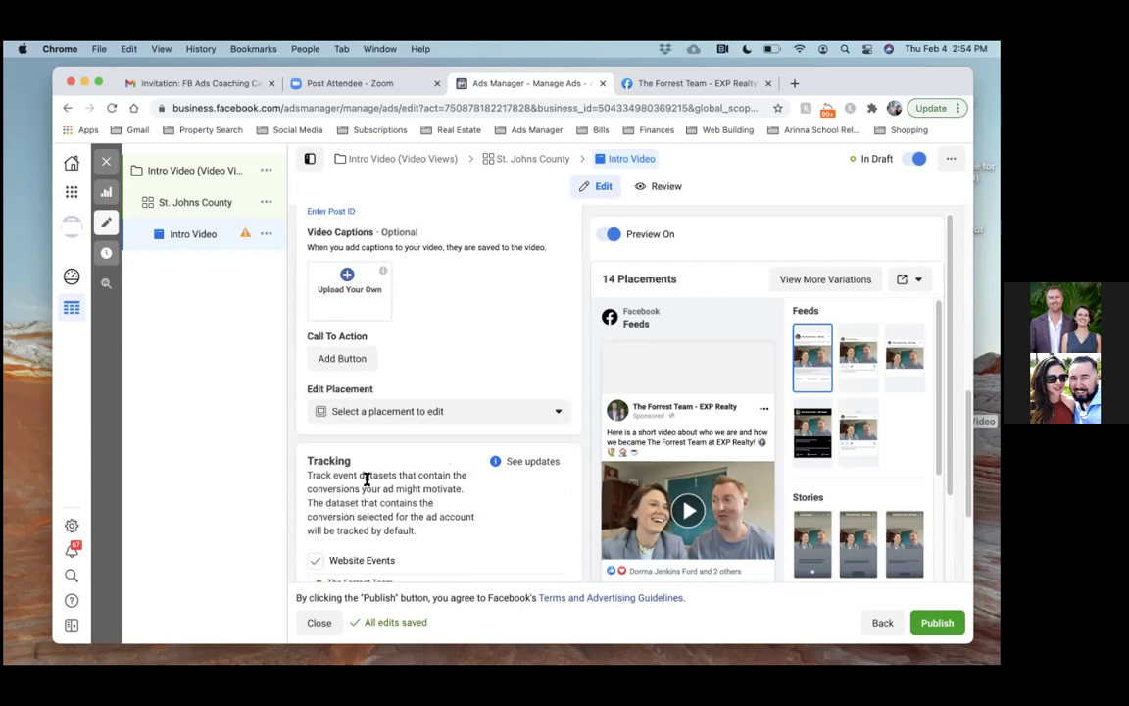
click(351, 358)
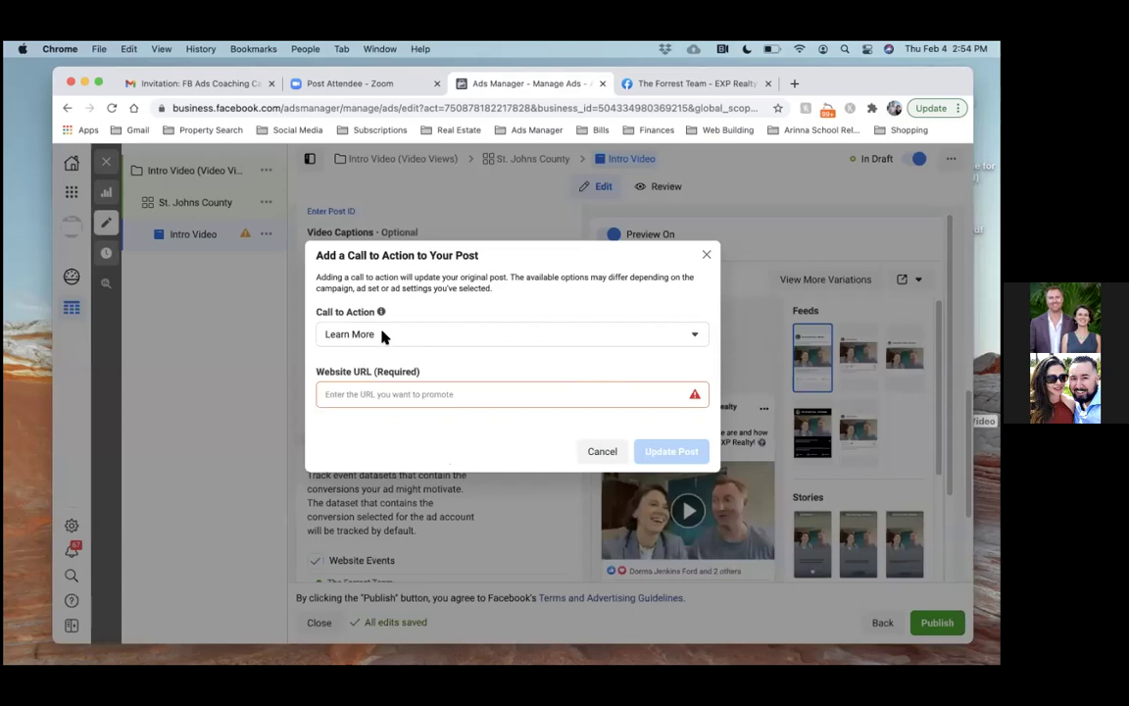
click(382, 336)
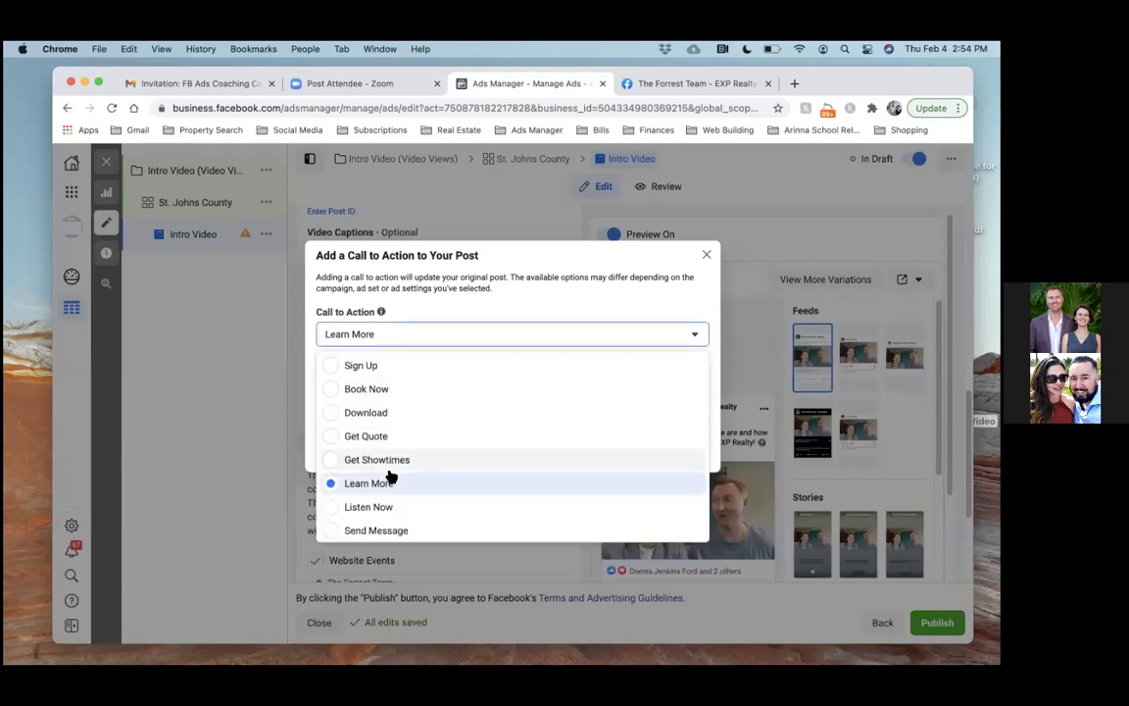
scroll(375, 422, down, 3)
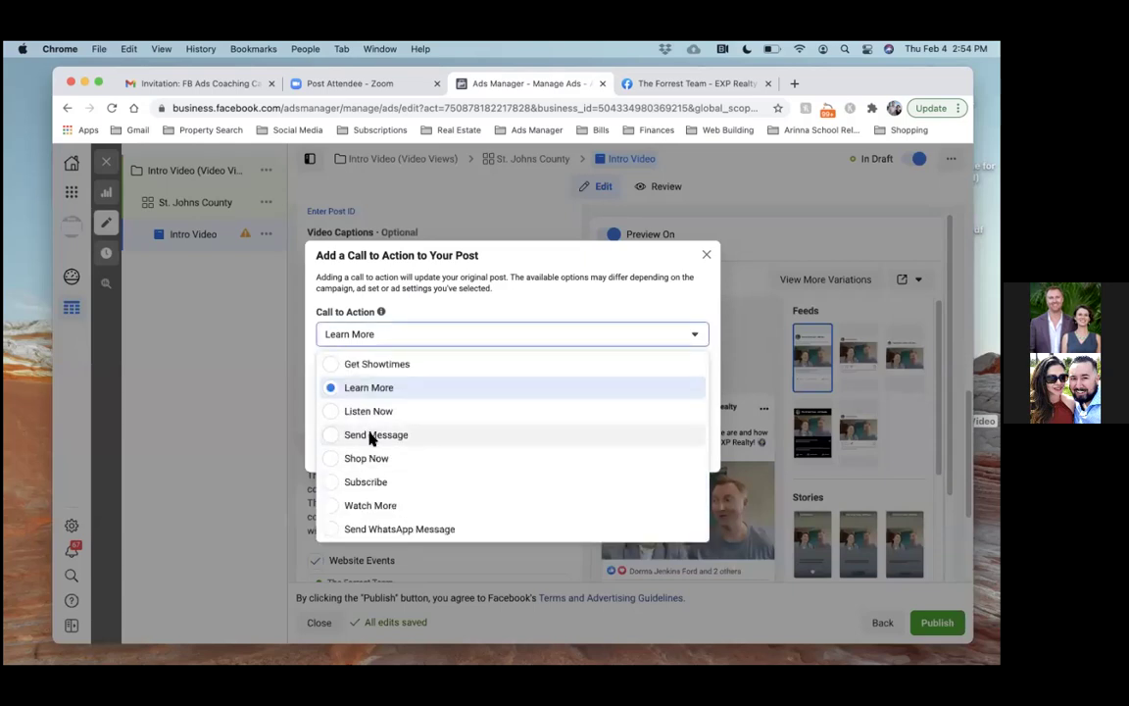
click(370, 435)
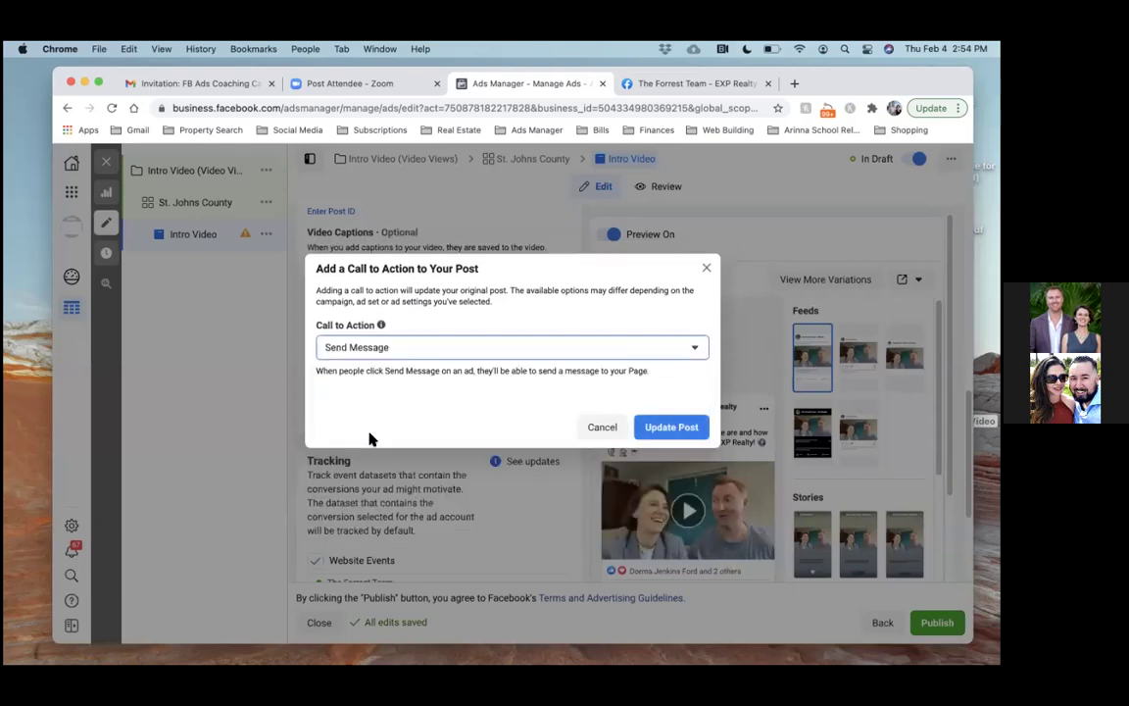
click(660, 427)
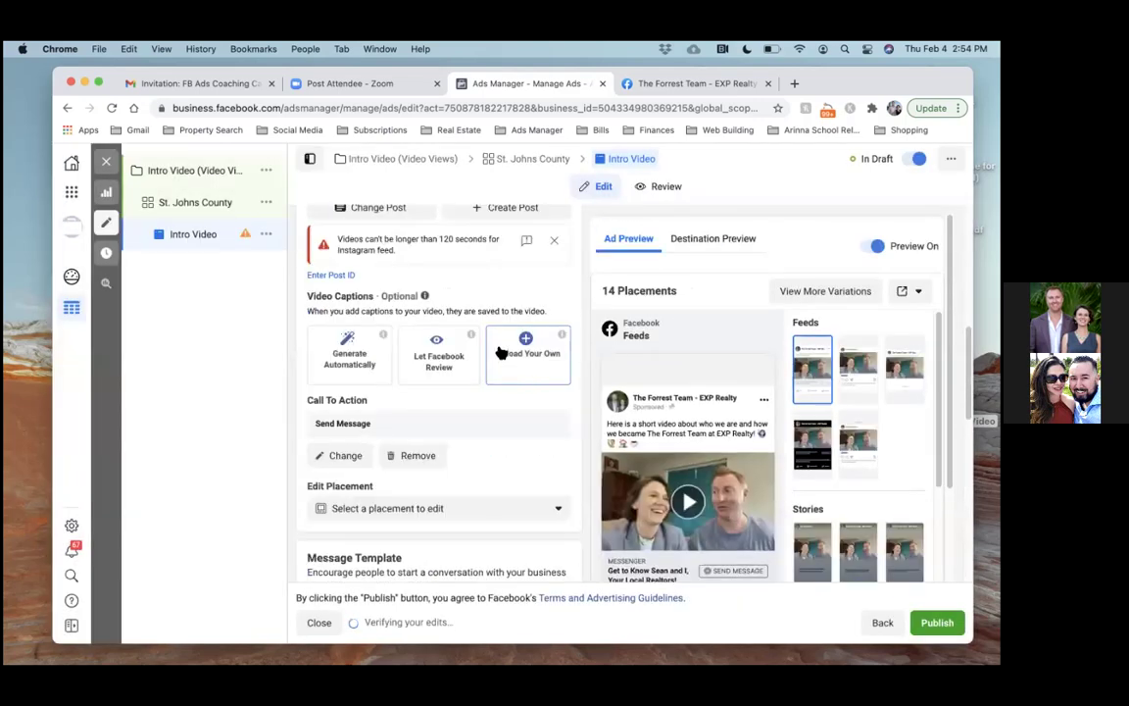
Review the ad's feed preview, post creative, call to action, message template options and identity settings
scroll(500, 353, down, 1)
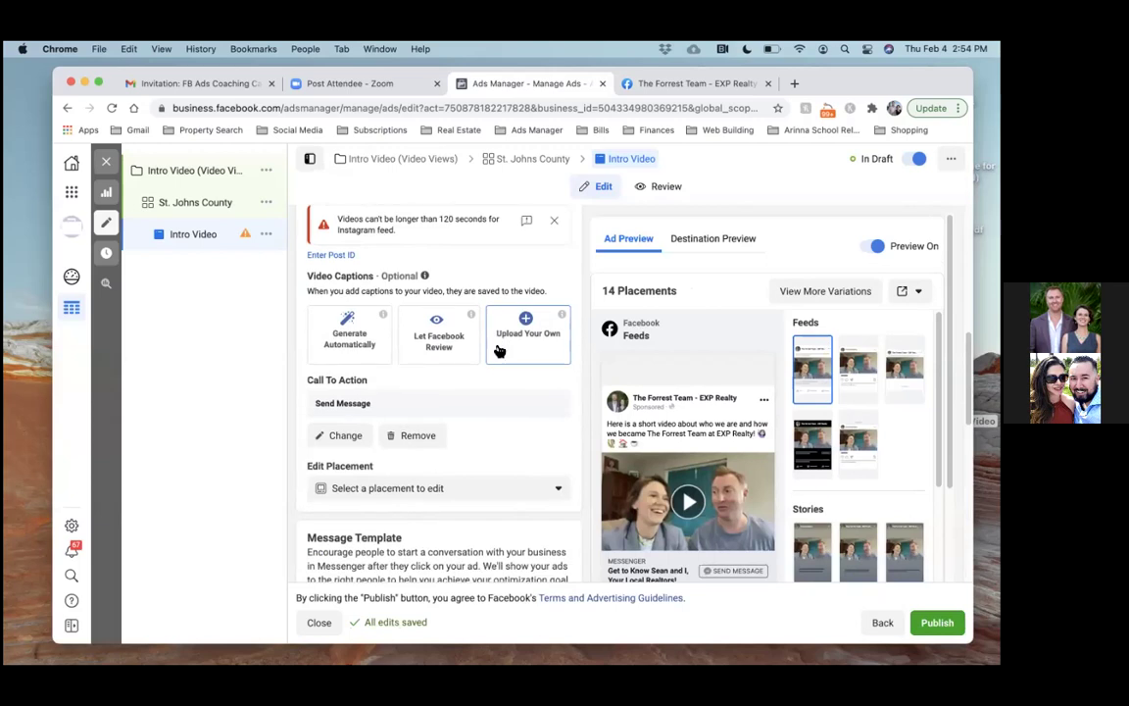
scroll(458, 397, down, 3)
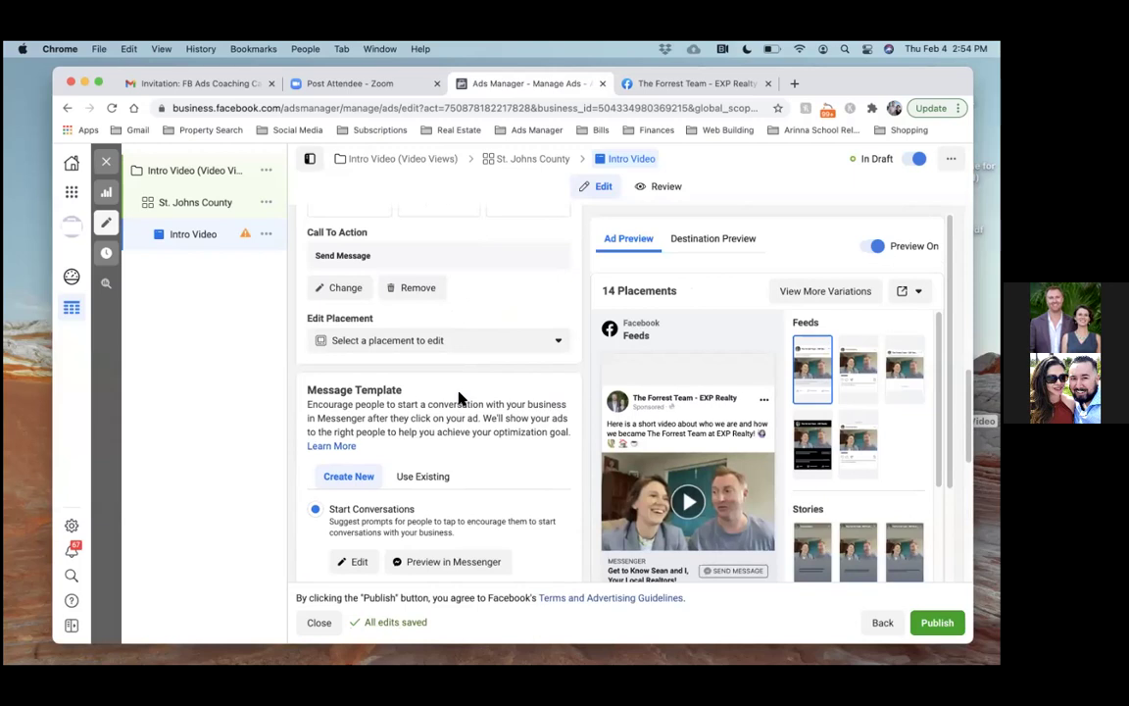
scroll(460, 397, up, 7)
scroll(464, 396, down, 1)
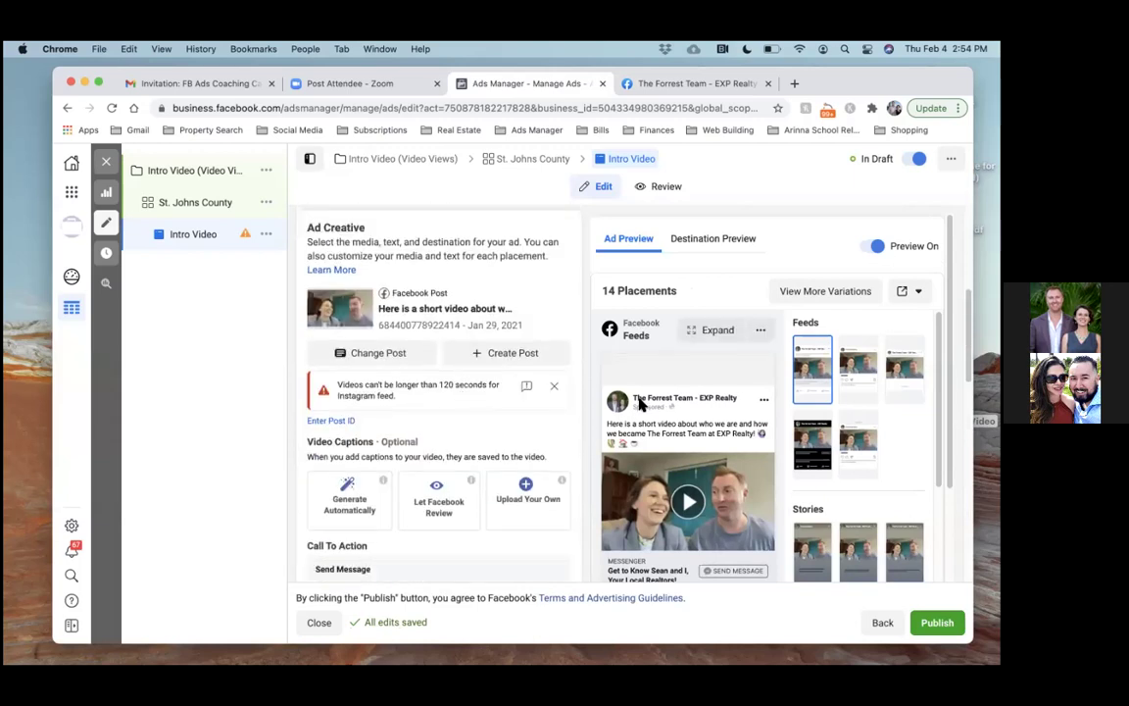
scroll(652, 418, down, 3)
scroll(441, 412, down, 4)
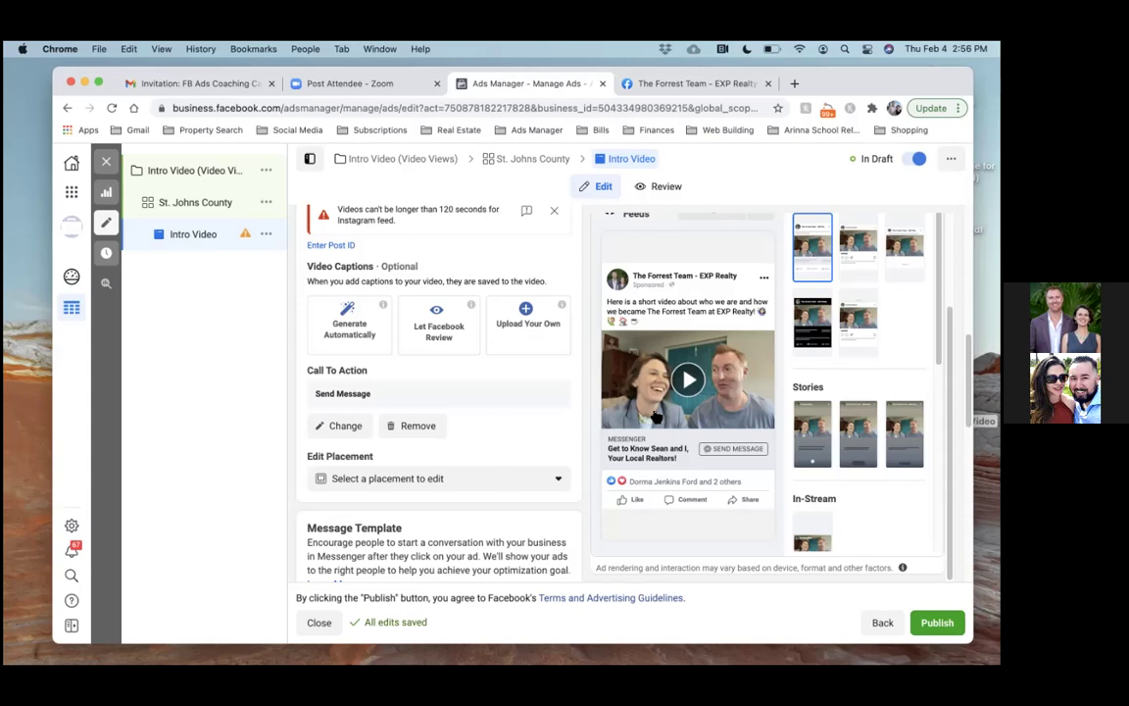
scroll(510, 385, down, 1)
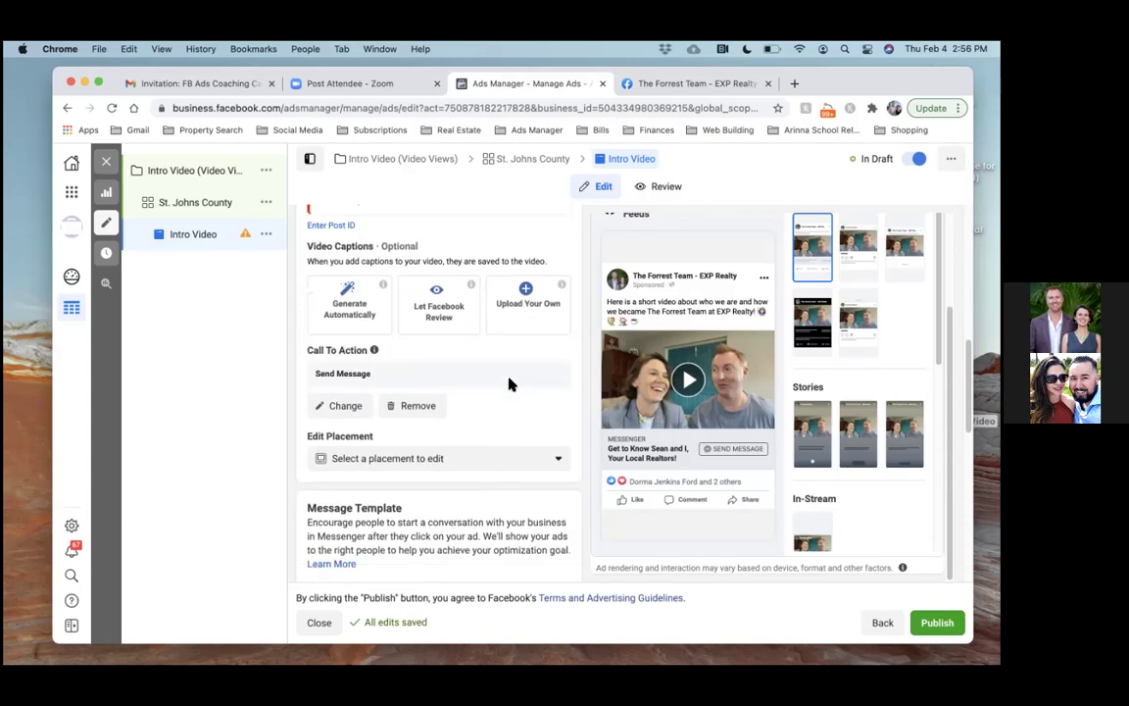
scroll(510, 385, down, 3)
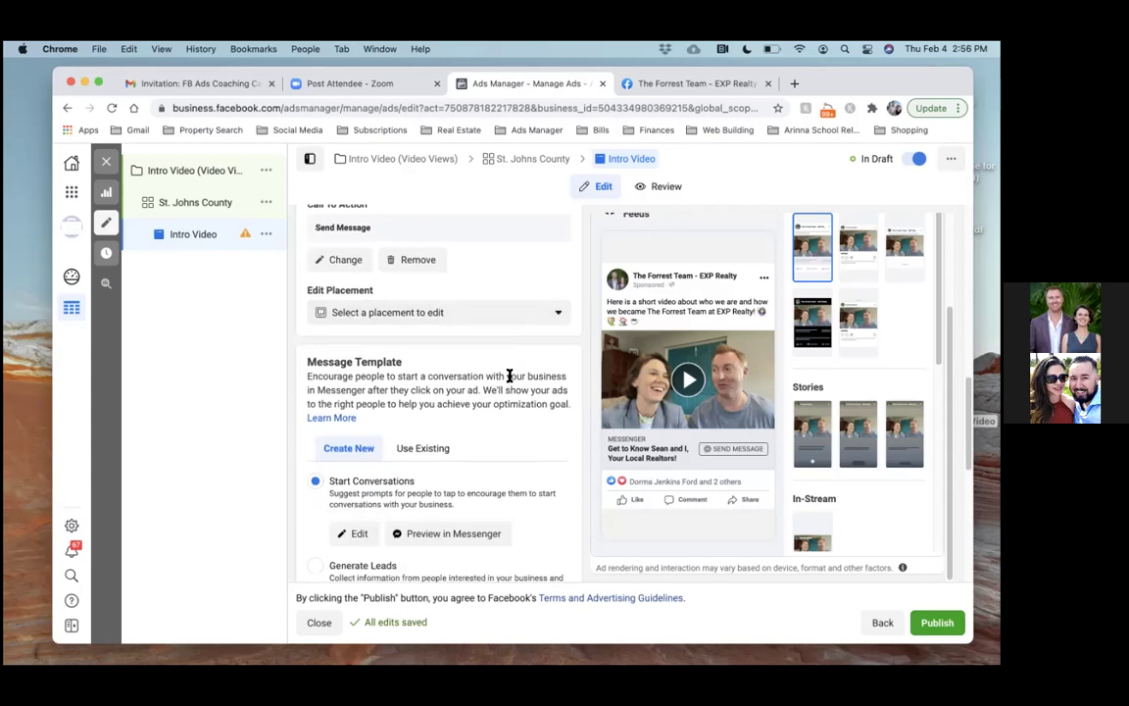
scroll(510, 380, down, 3)
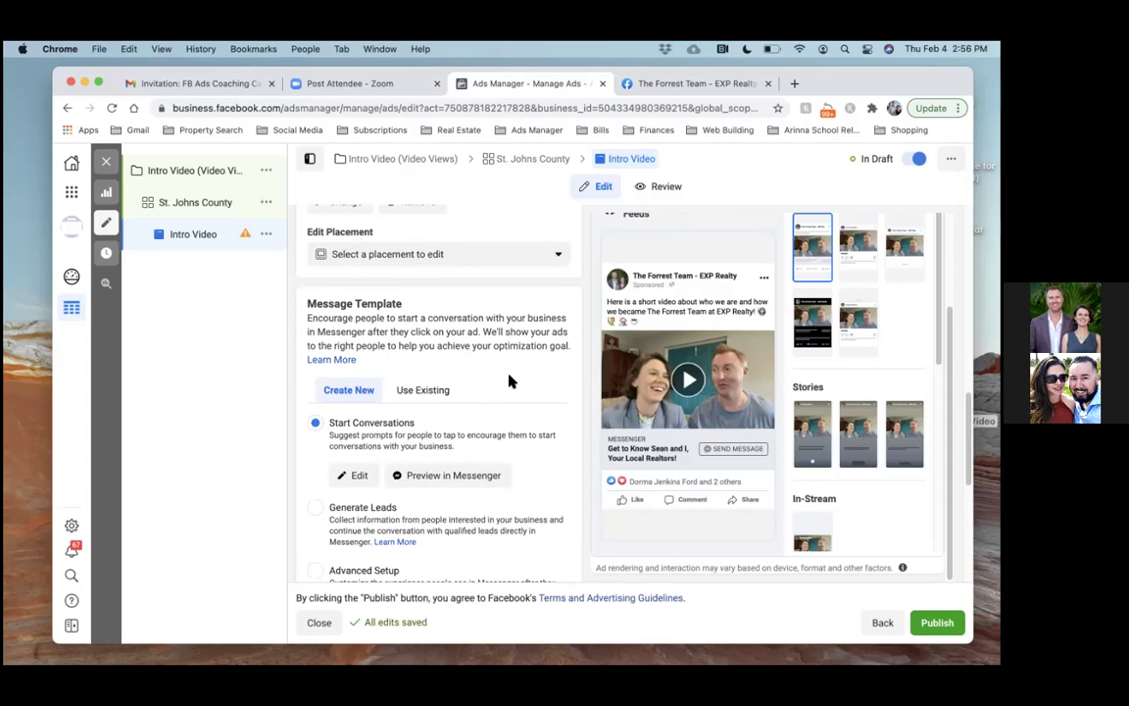
scroll(508, 380, up, 5)
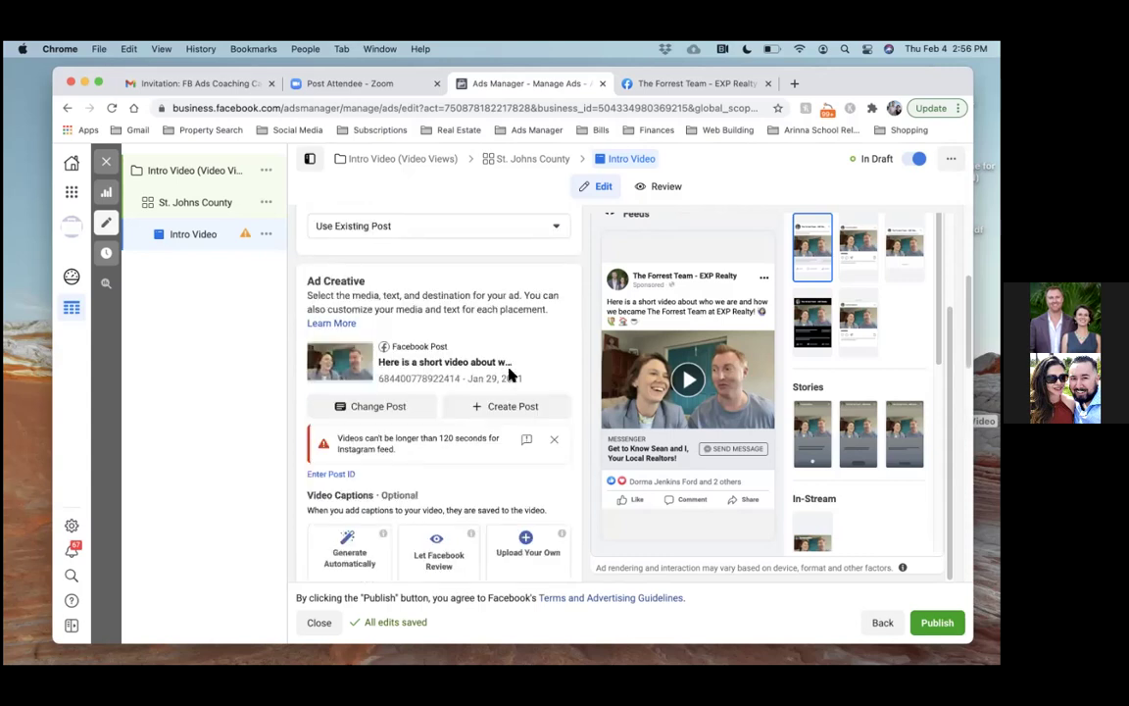
scroll(504, 361, up, 5)
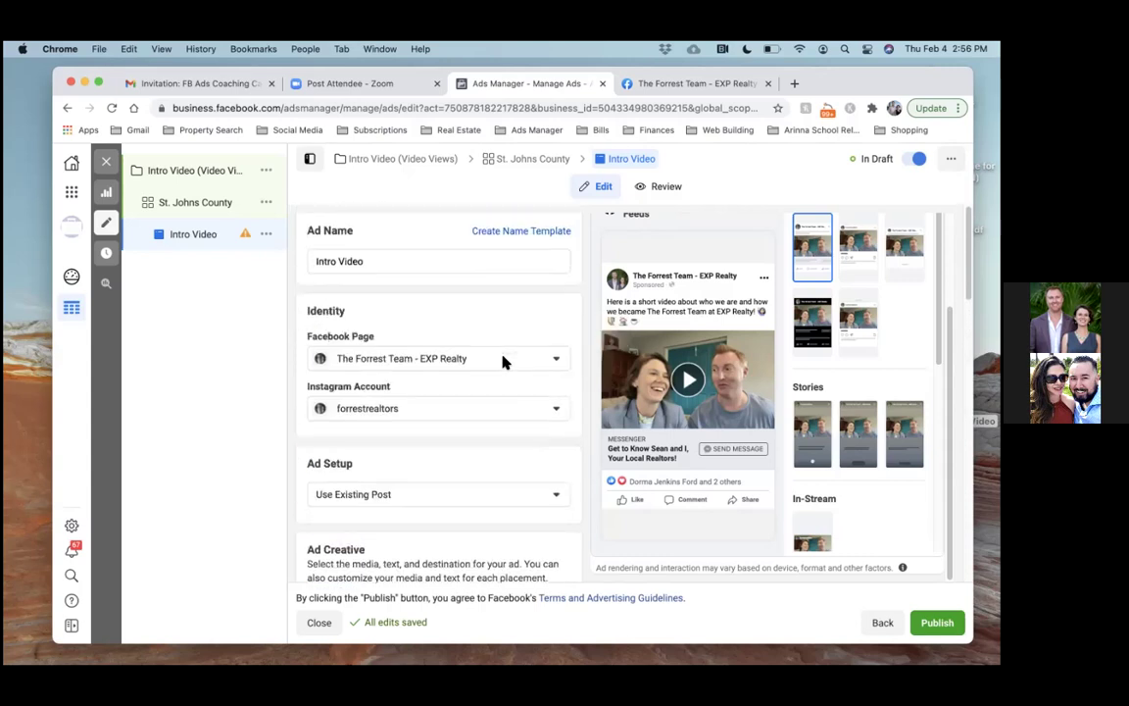
Check the remaining message template and tracking settings, and publish the Intro Video ad
scroll(504, 368, down, 8)
scroll(517, 372, down, 2)
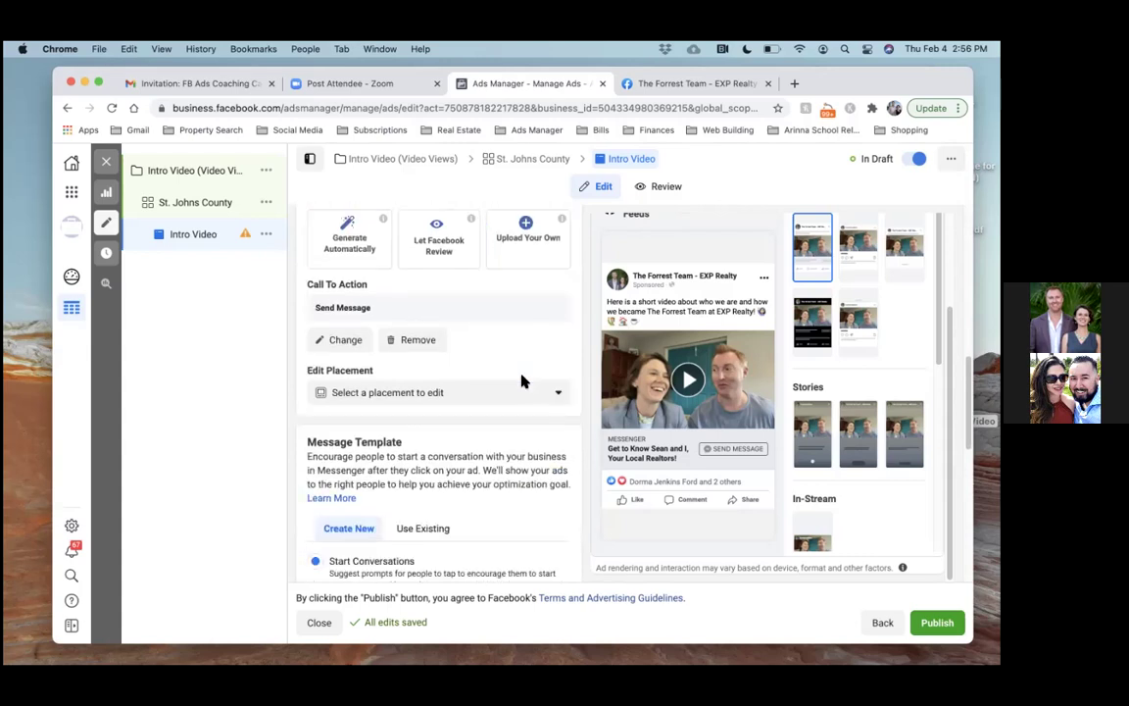
scroll(523, 381, down, 2)
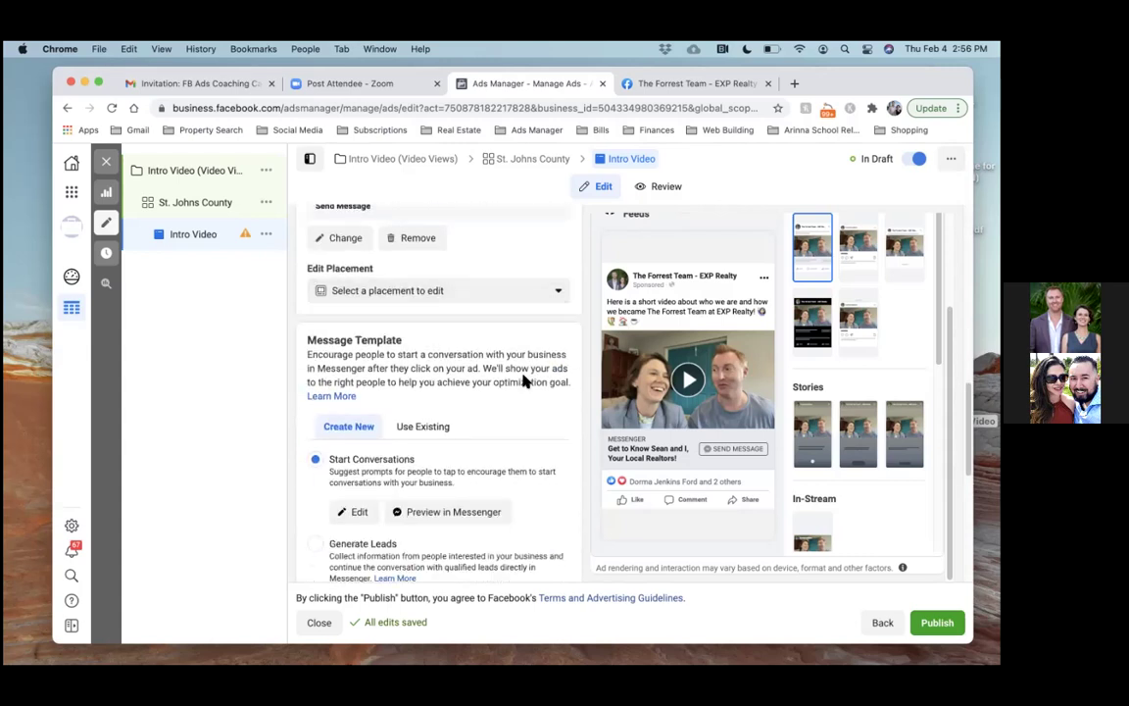
scroll(522, 381, down, 7)
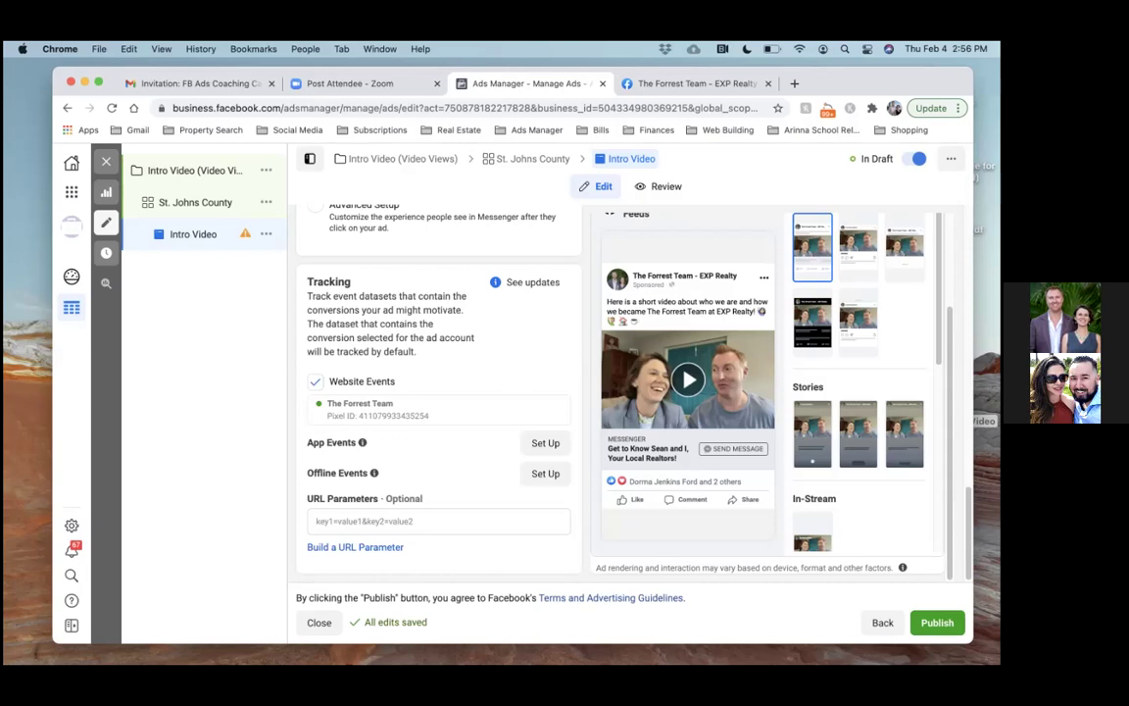
click(938, 623)
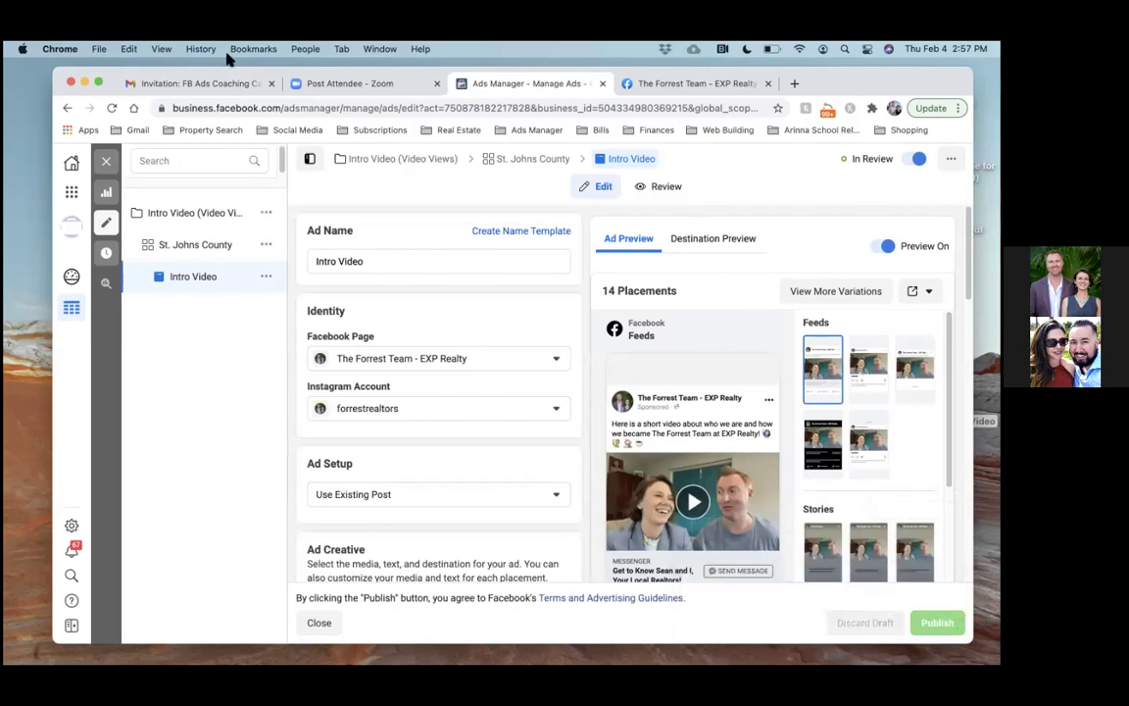
drag(498, 72, 486, 126)
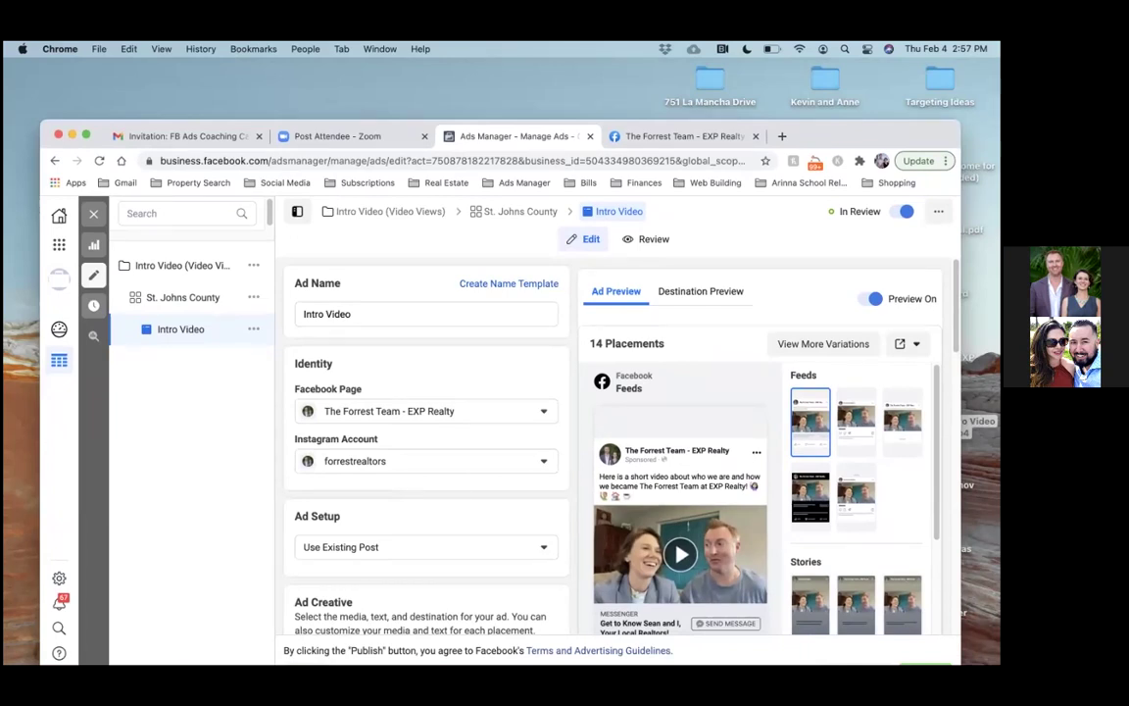
drag(862, 135, 857, 95)
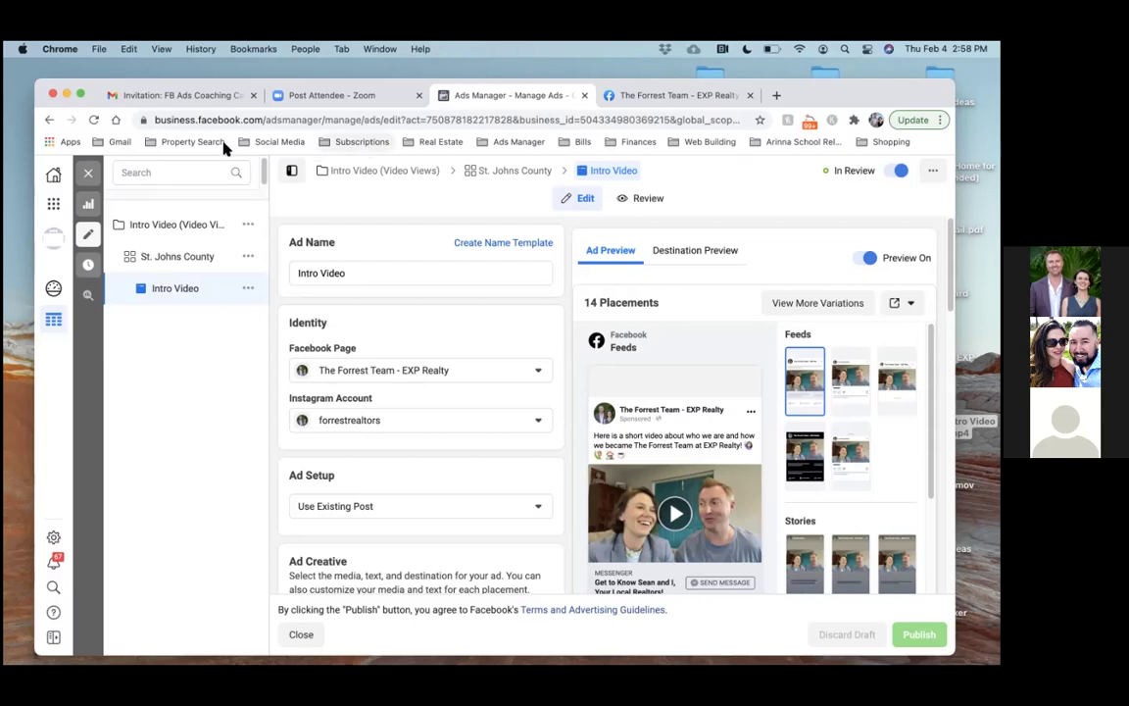
Close the ad editor and check the delivery status of the St. Johns County ad set and its ad
click(88, 175)
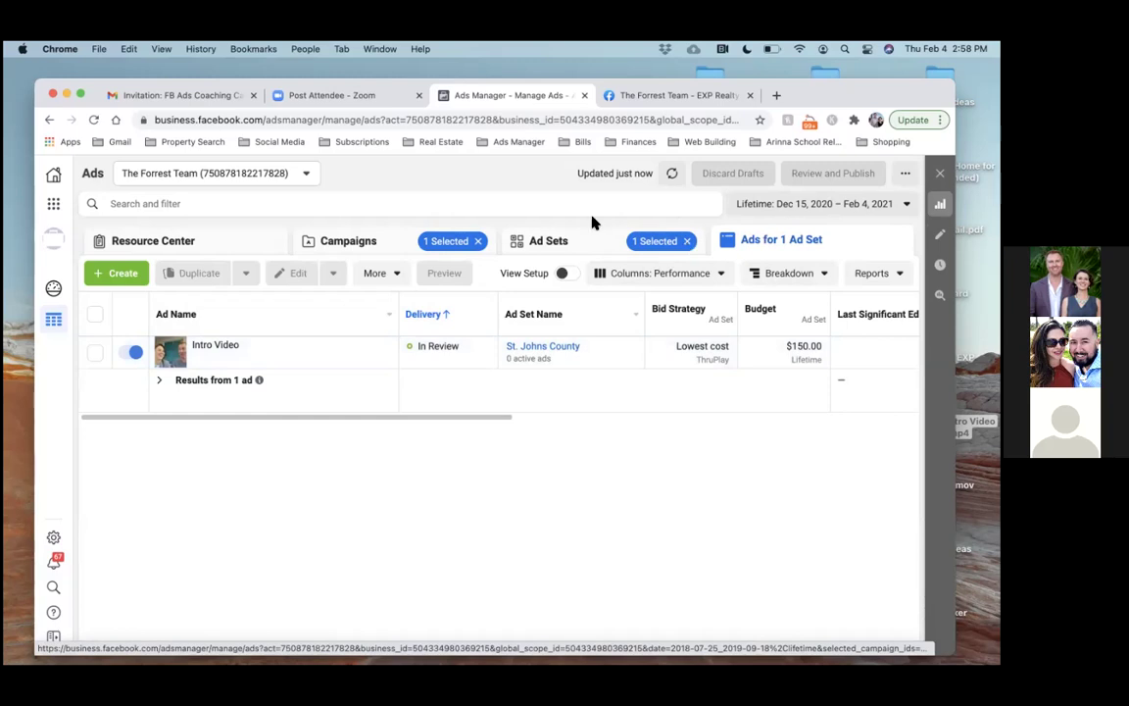
click(601, 241)
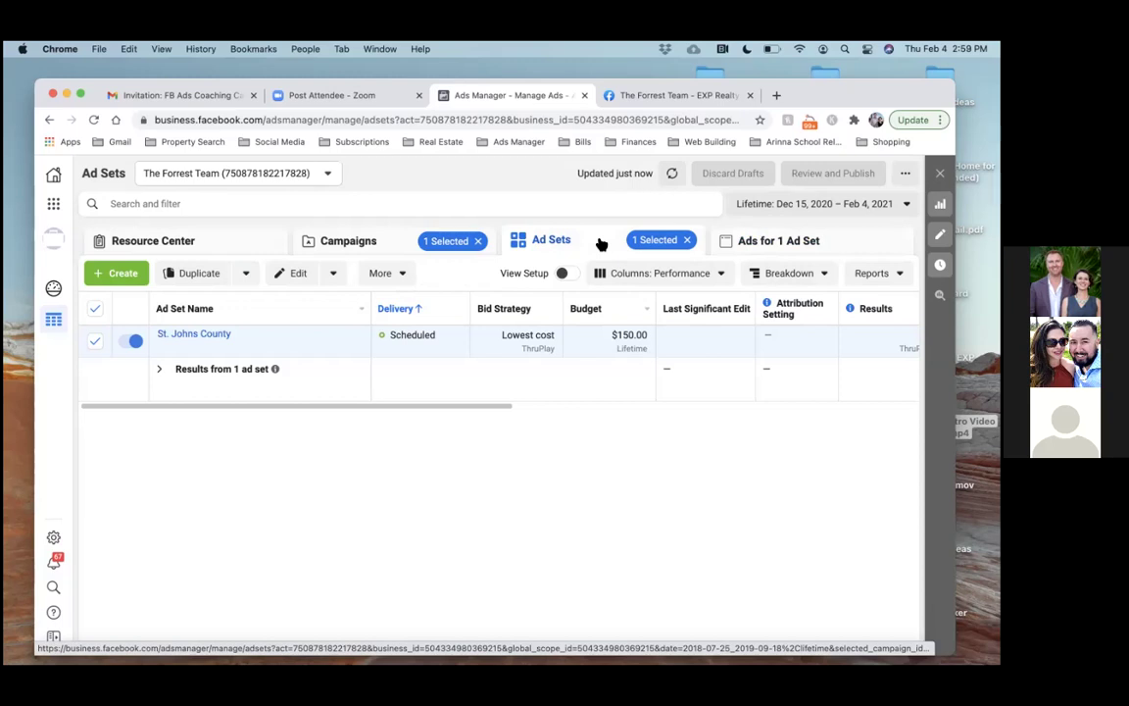
click(745, 241)
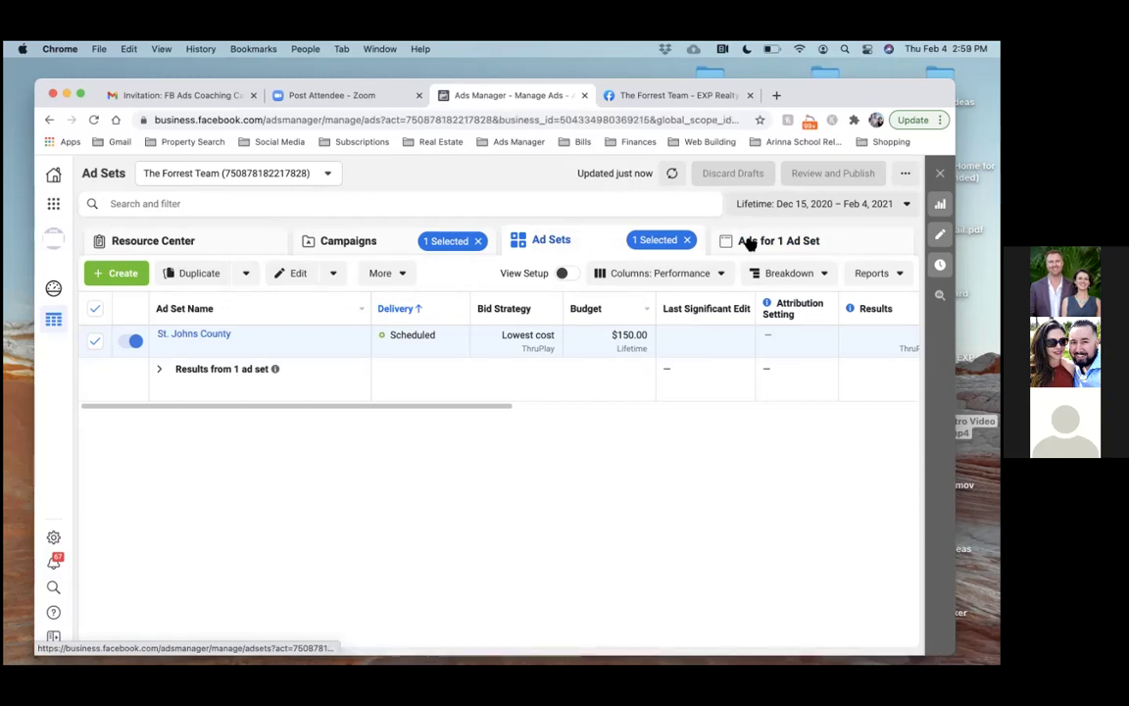
Clear the ad set and campaign selections and return to the full campaign list
click(580, 245)
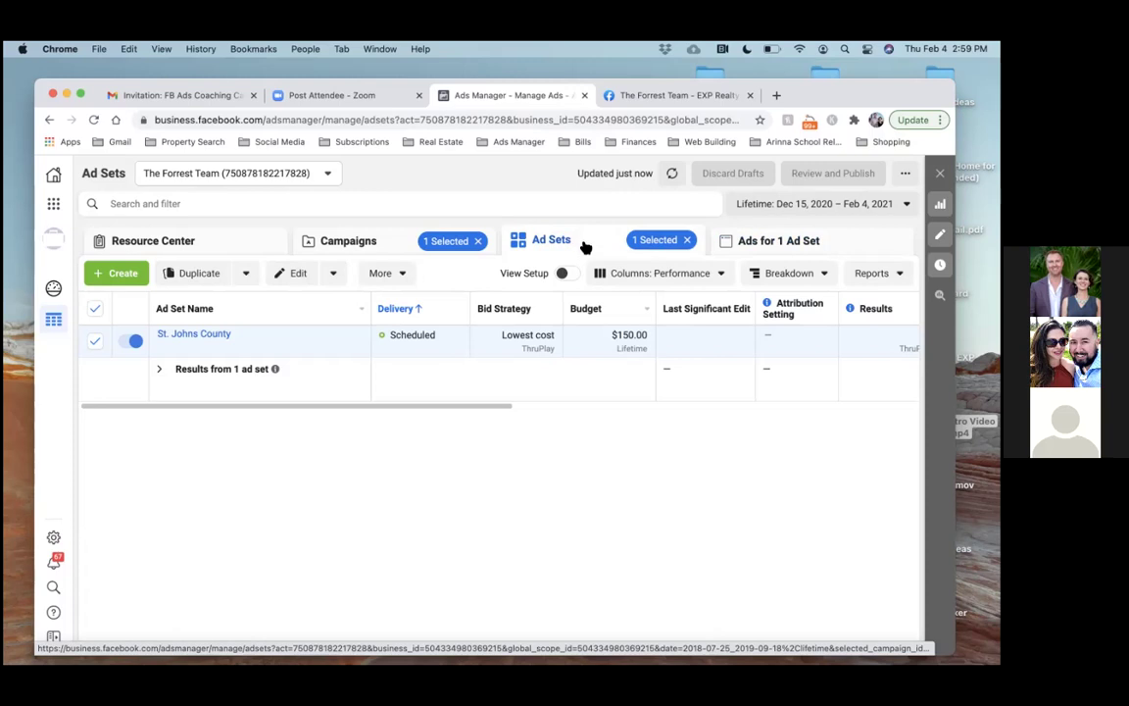
click(689, 241)
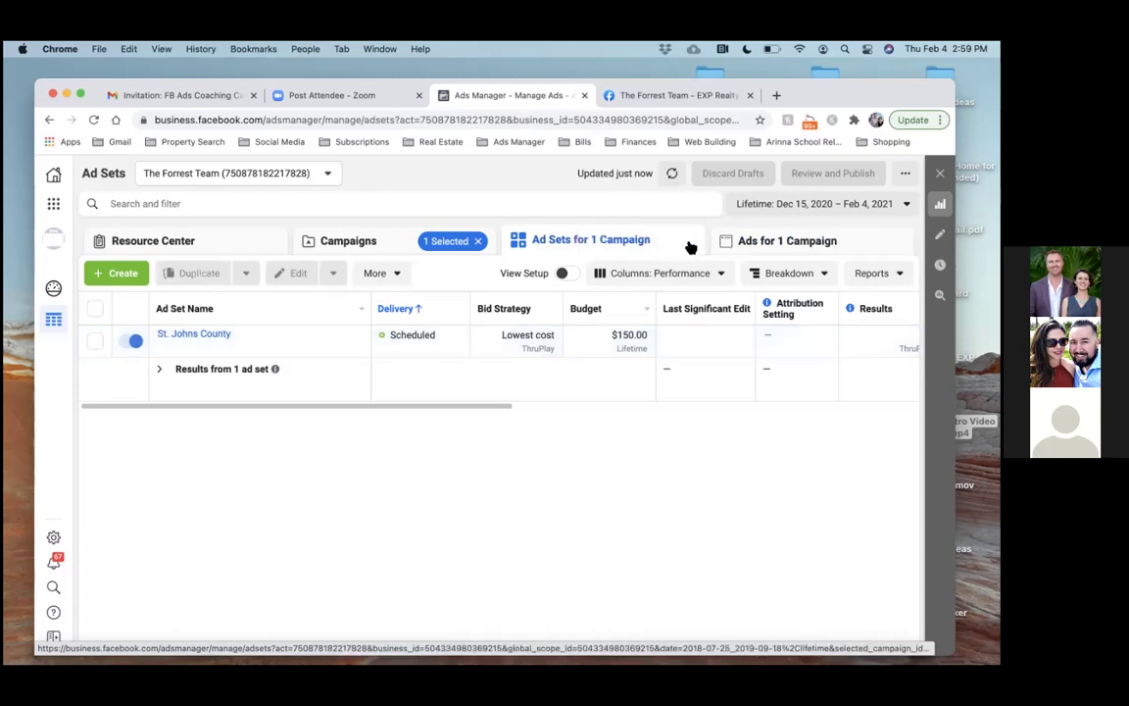
click(391, 241)
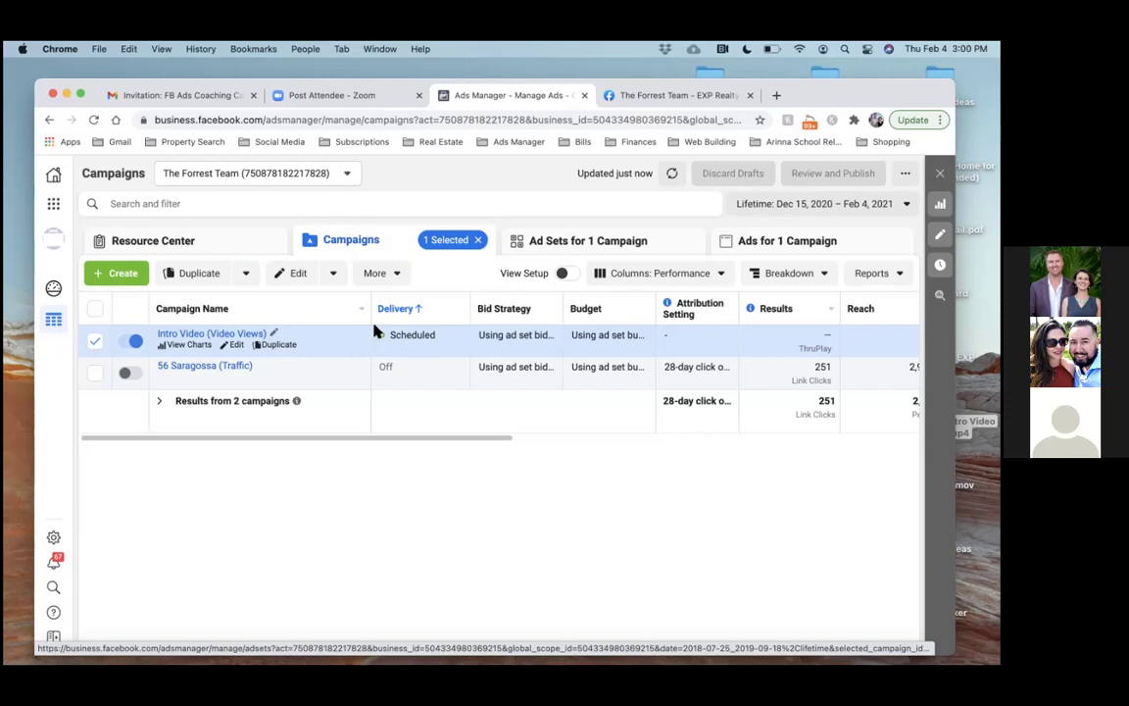
click(476, 242)
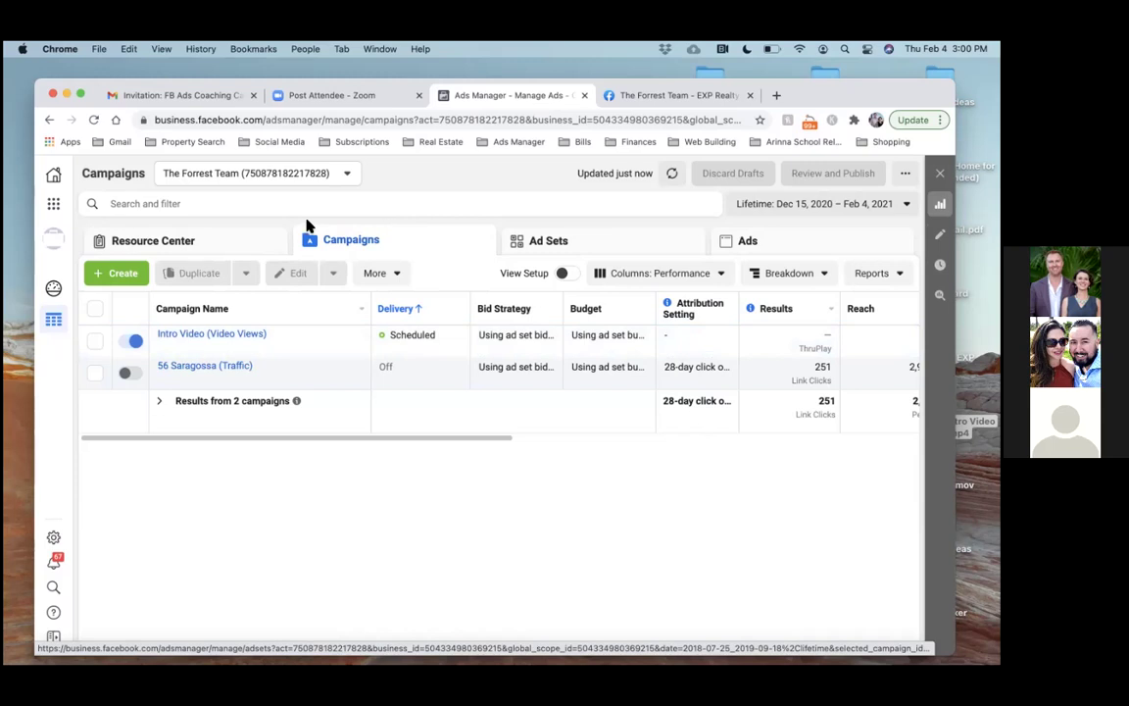
click(225, 241)
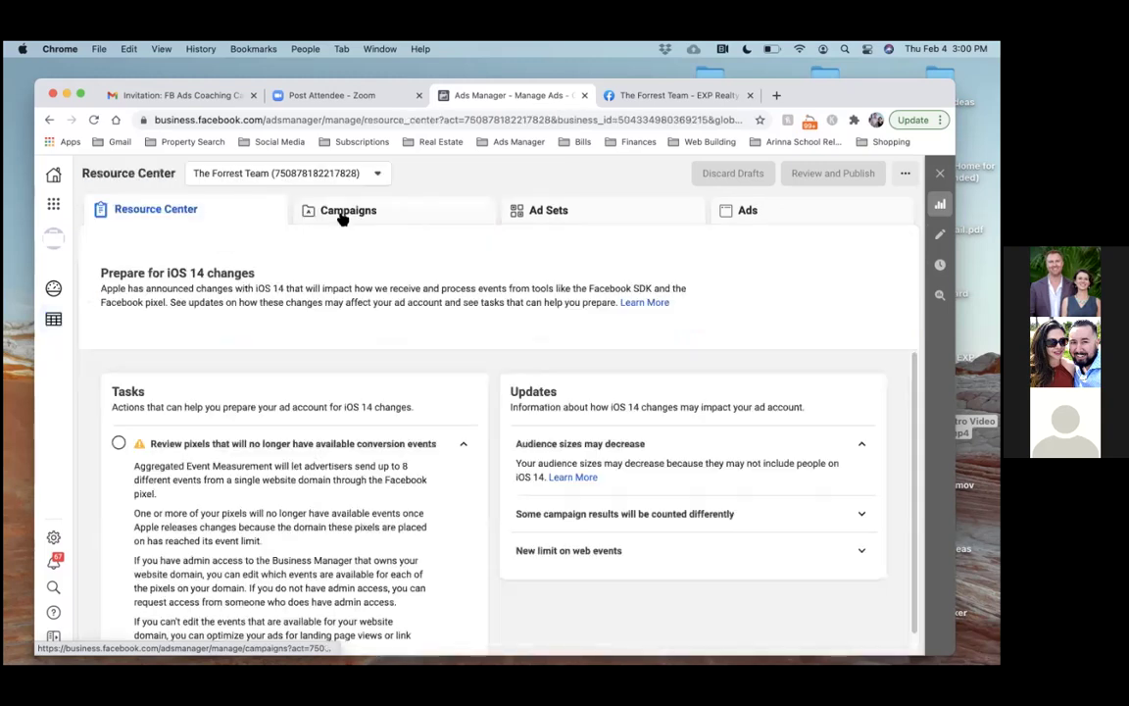
click(343, 214)
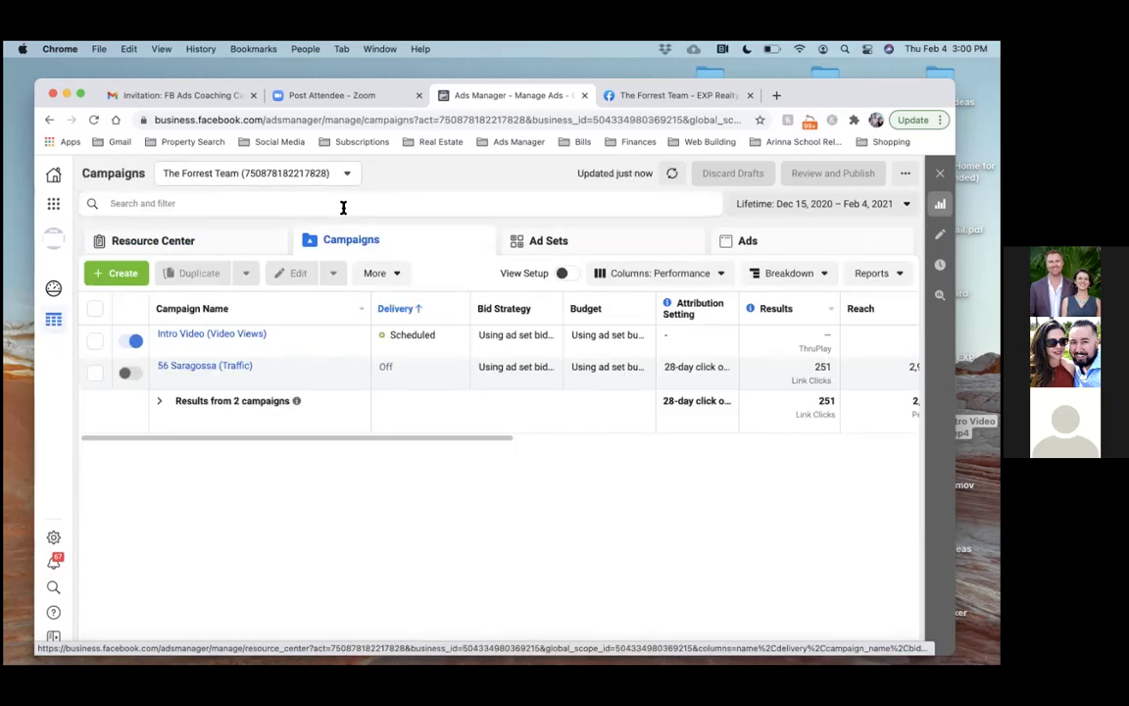
Start a video custom audience in Audiences for people who have watched 25% of the video
click(52, 210)
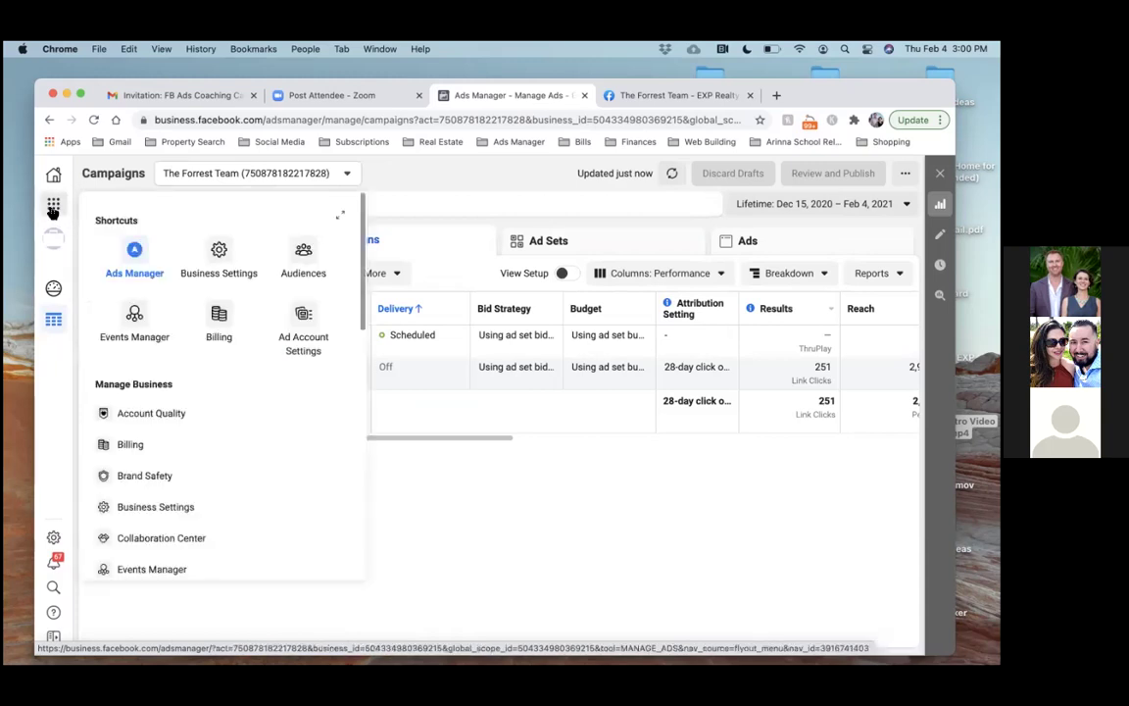
click(297, 253)
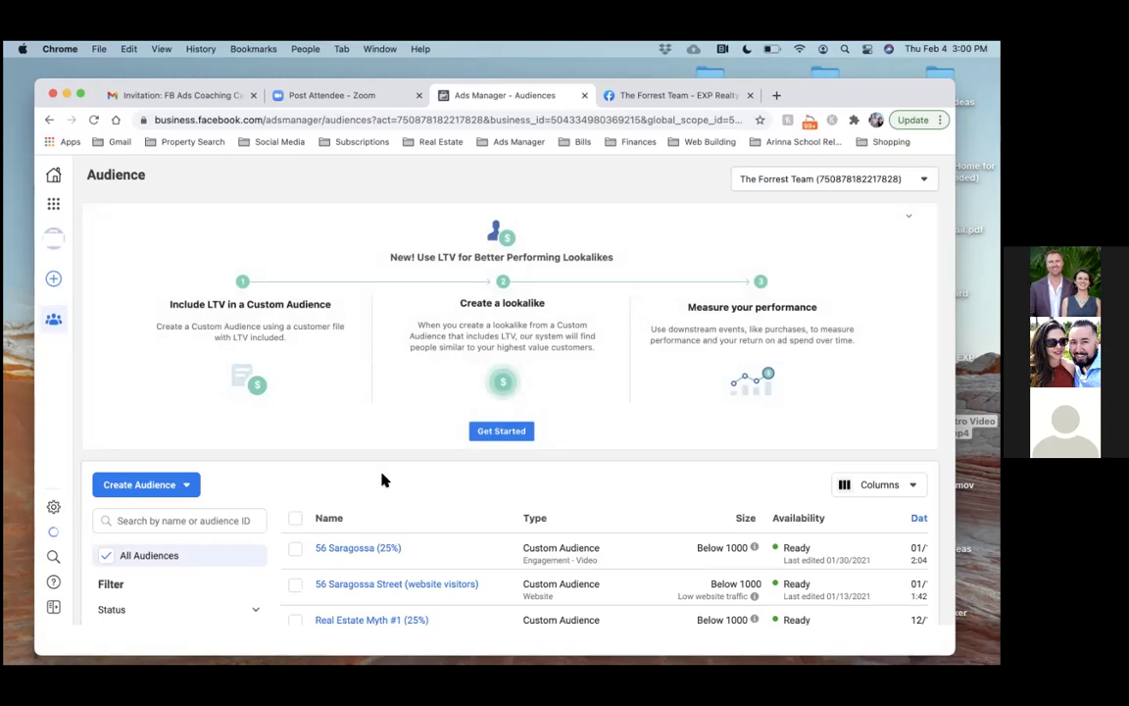
click(151, 488)
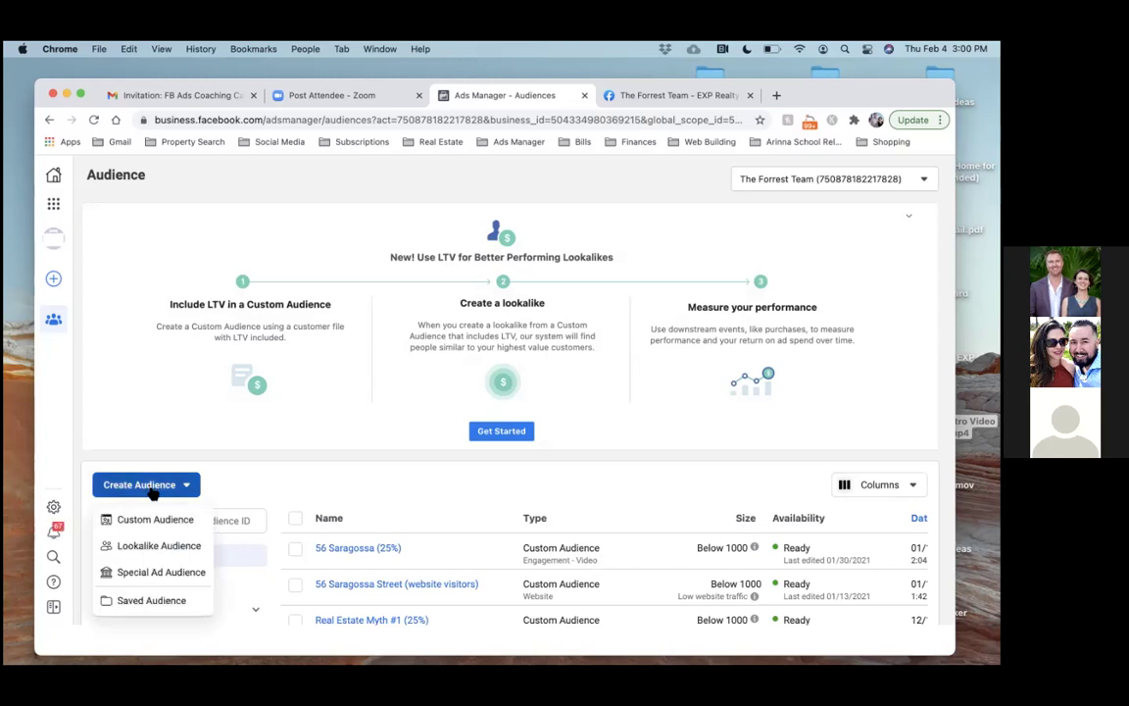
click(154, 522)
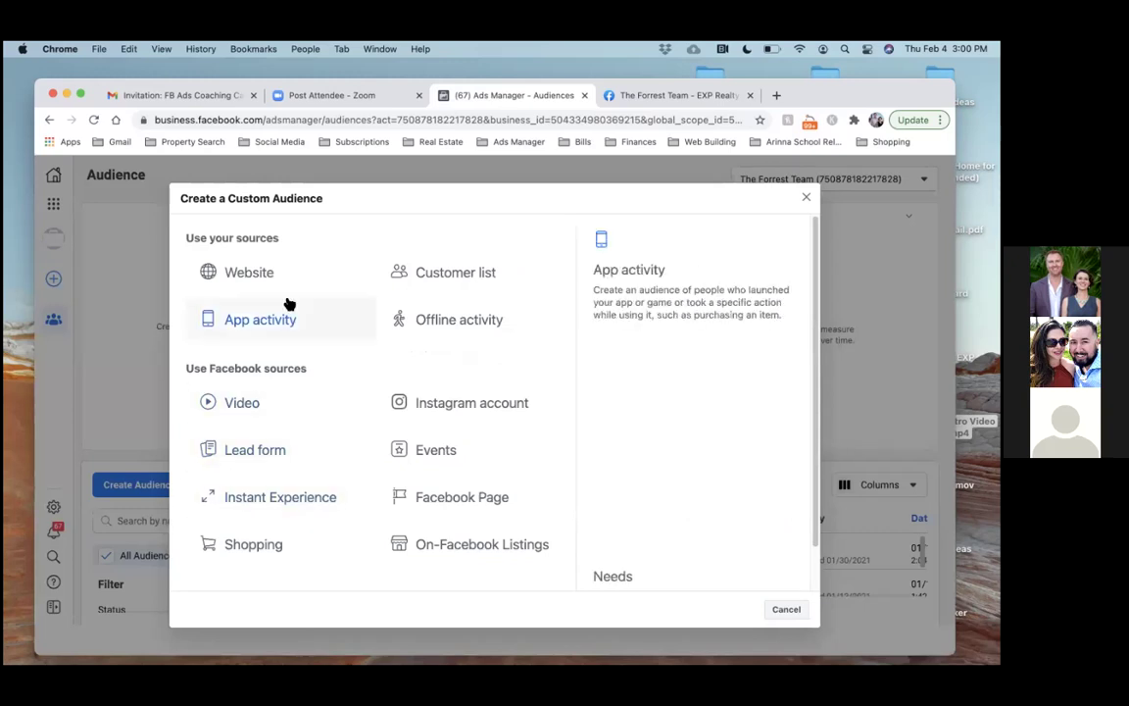
click(239, 403)
click(327, 333)
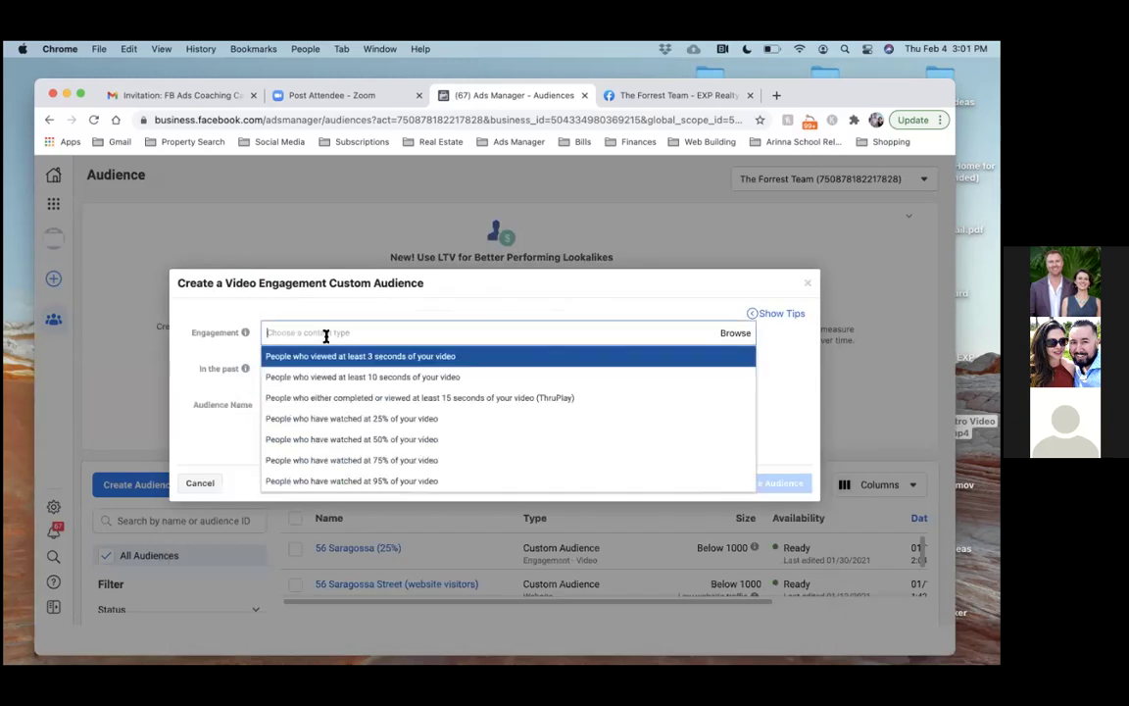
click(338, 421)
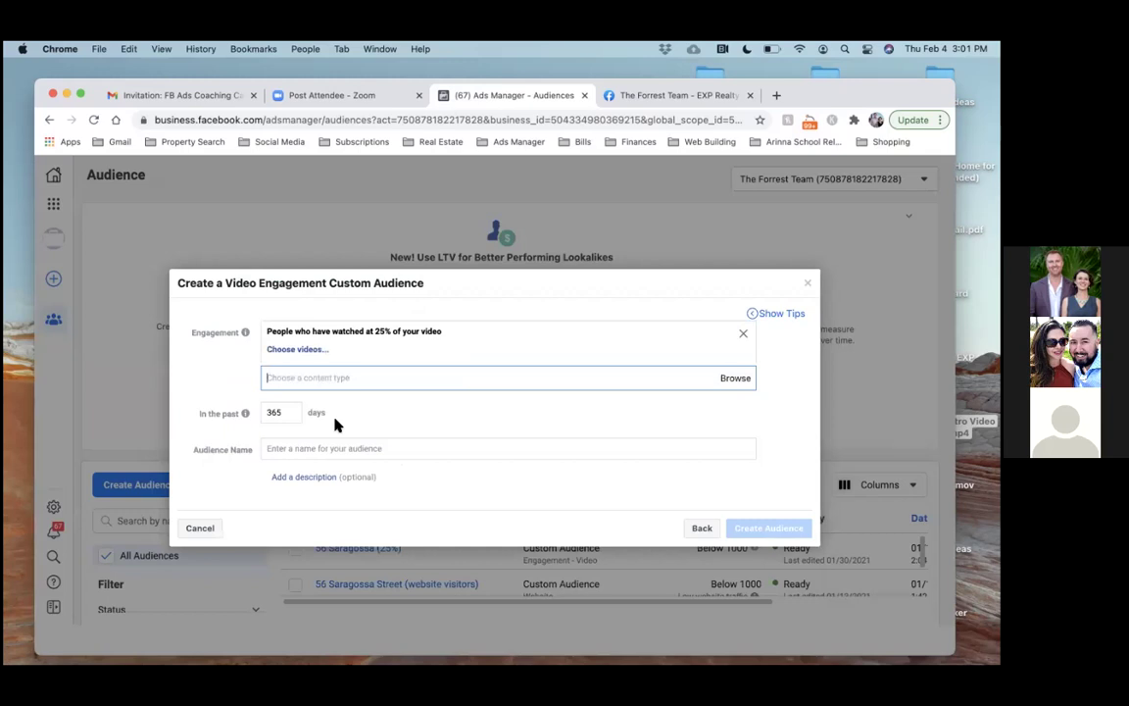
Choose the "Get to Know" intro video uploaded Jan 29, 2021 as the audience's source video
click(299, 349)
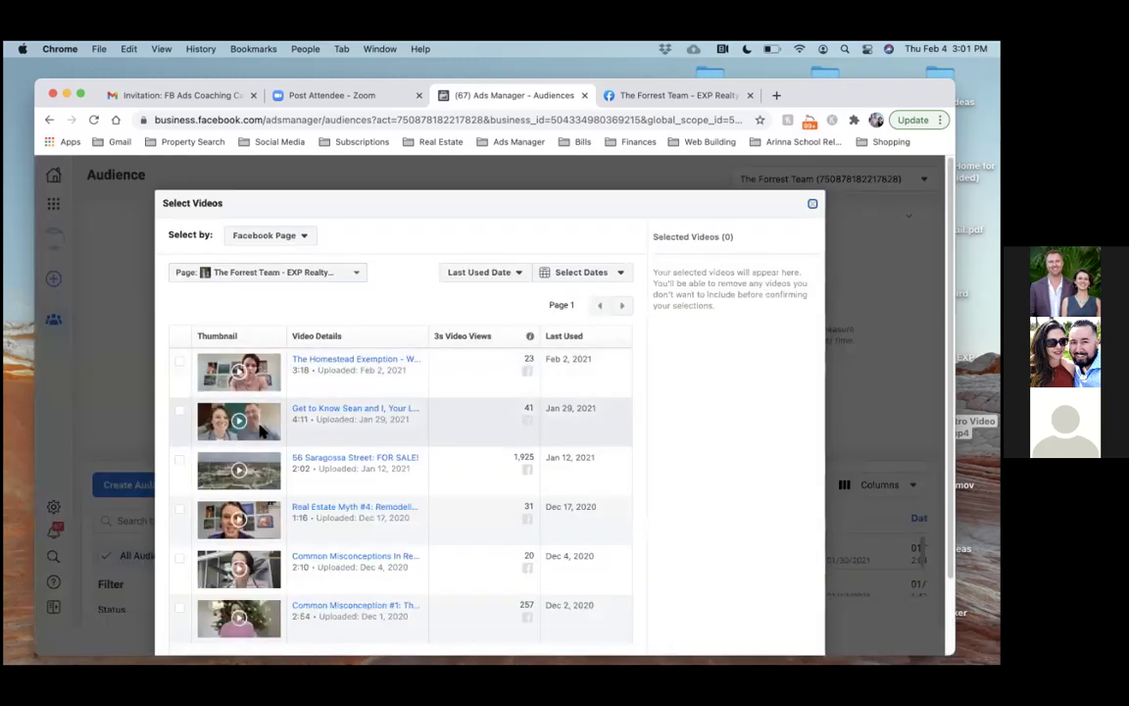
click(179, 414)
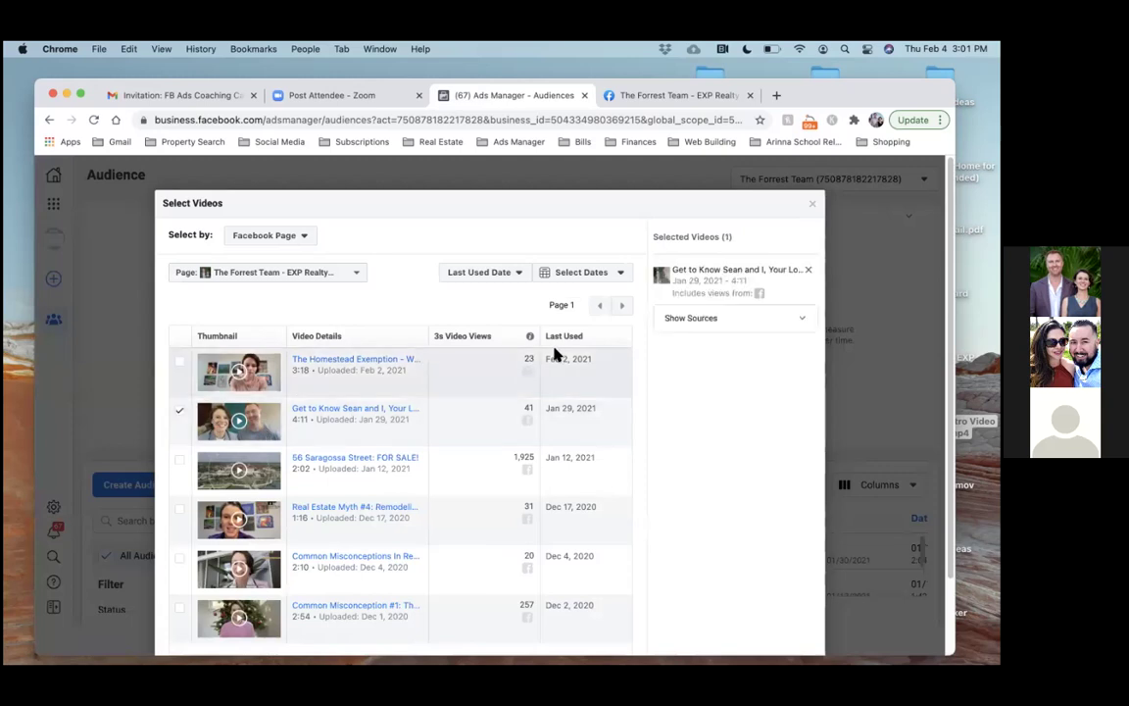
scroll(395, 317, down, 2)
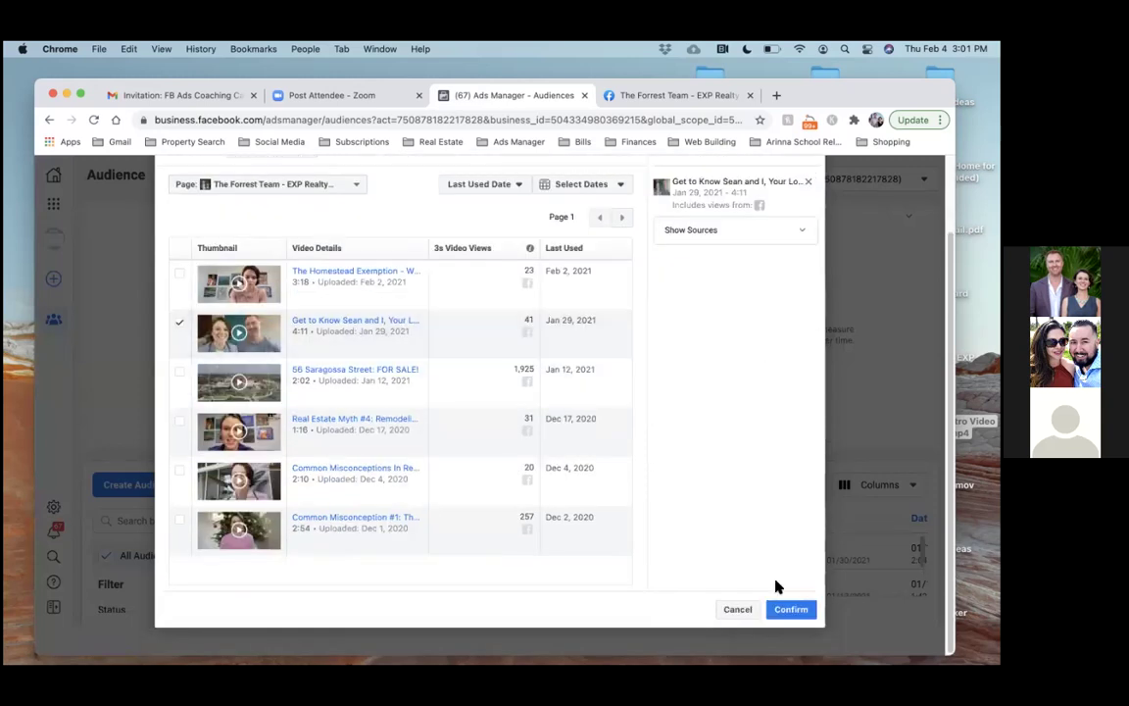
click(790, 610)
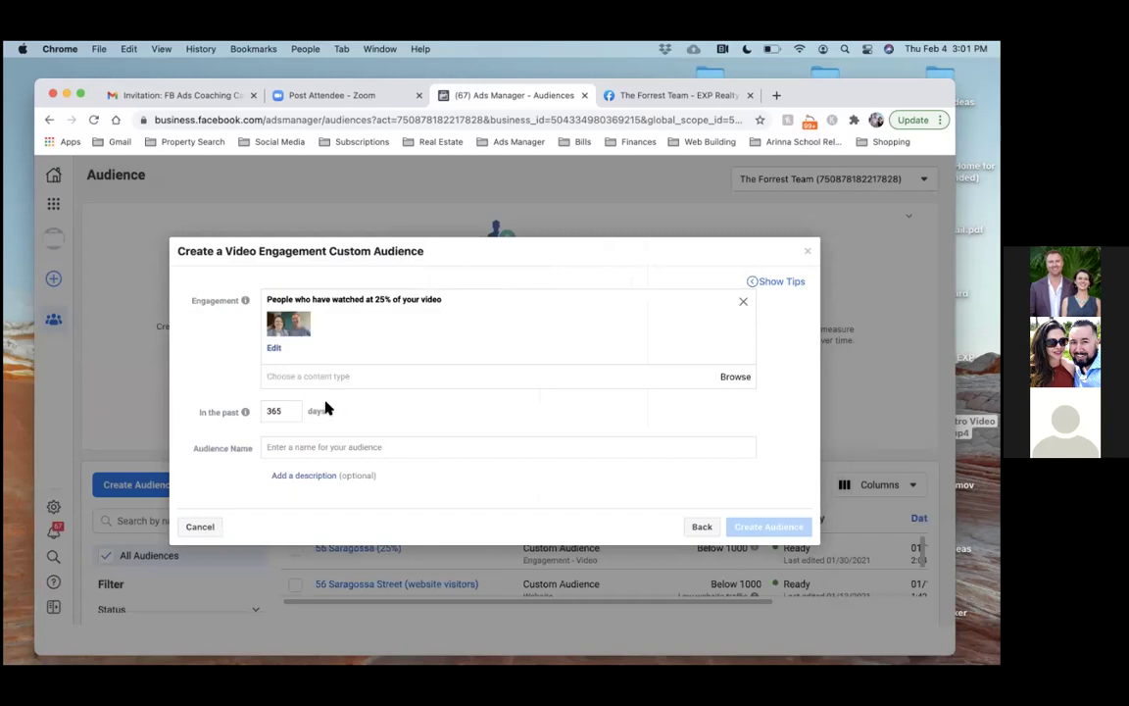
Name the audience "Intro Video (25%)", create it, and finish without any of the suggested follow-up actions
click(340, 449)
text(Intro Video)
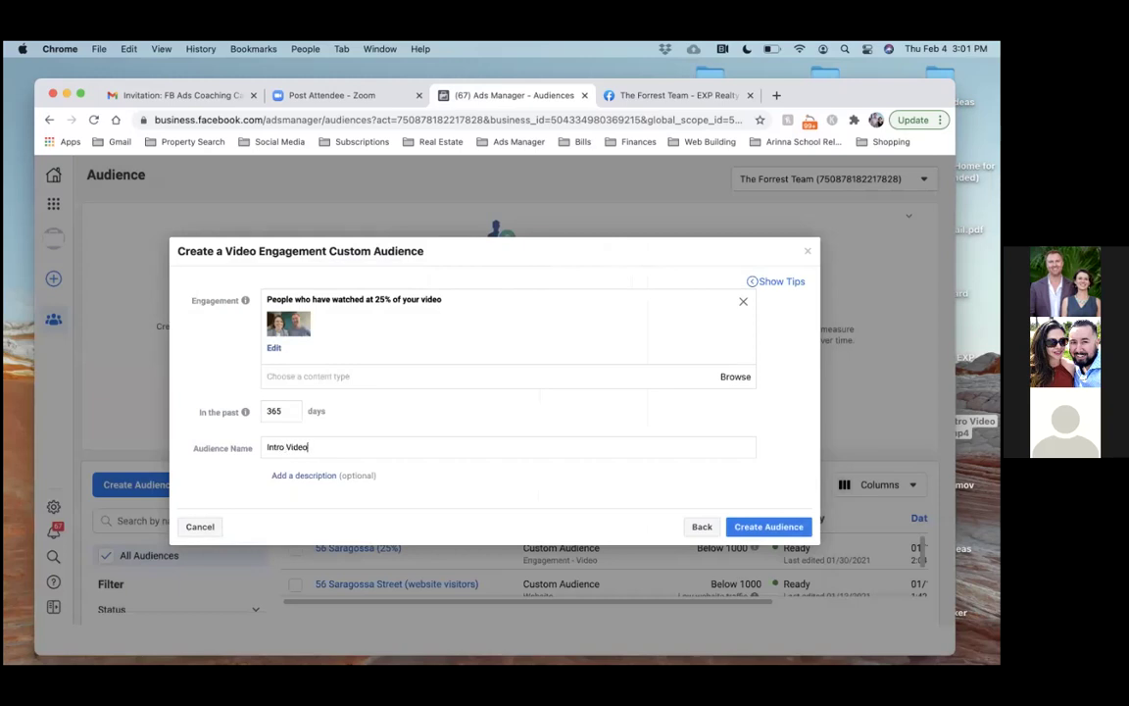
text( (25%))
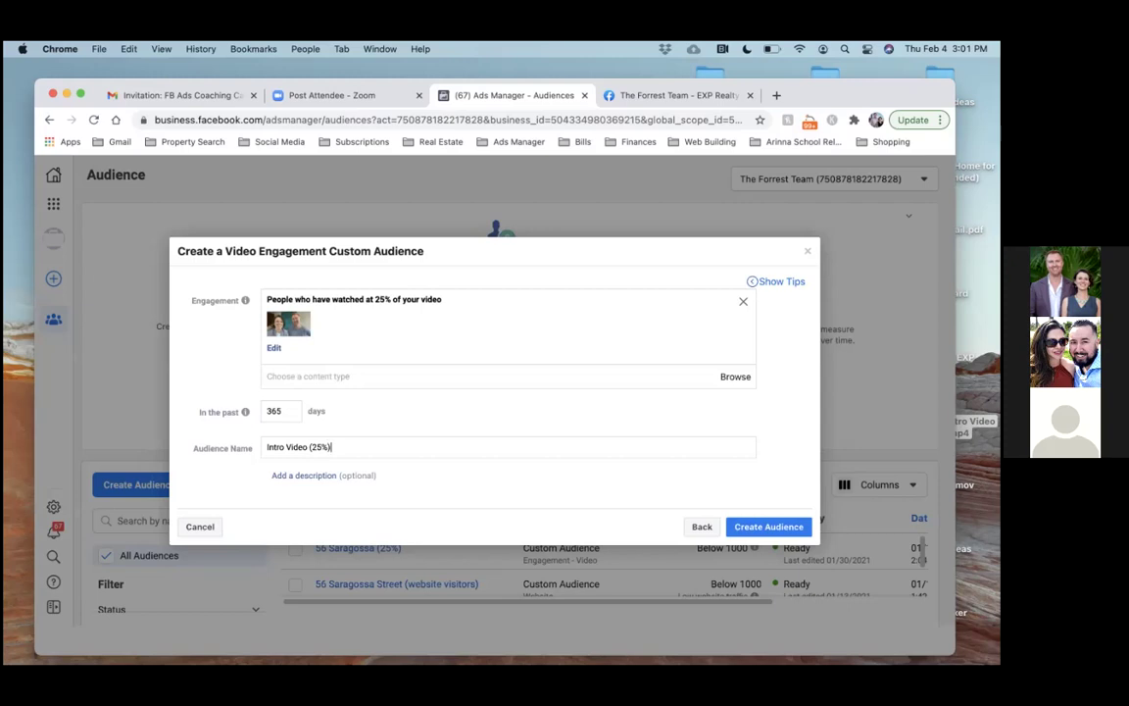
click(787, 528)
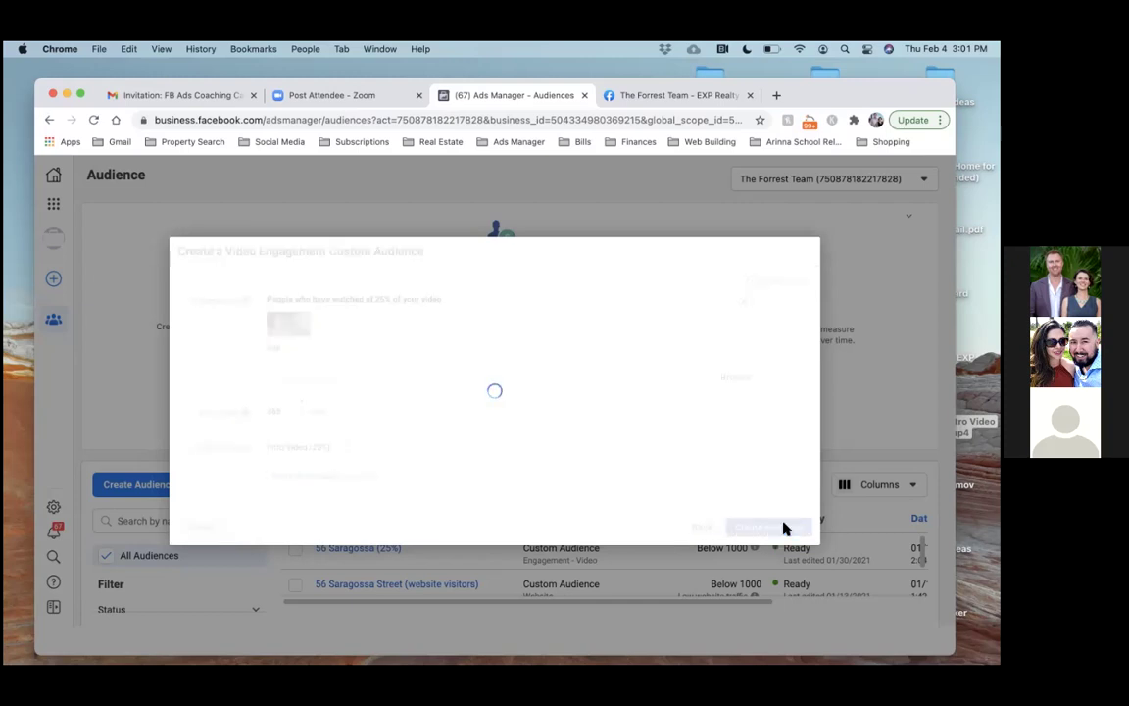
click(681, 449)
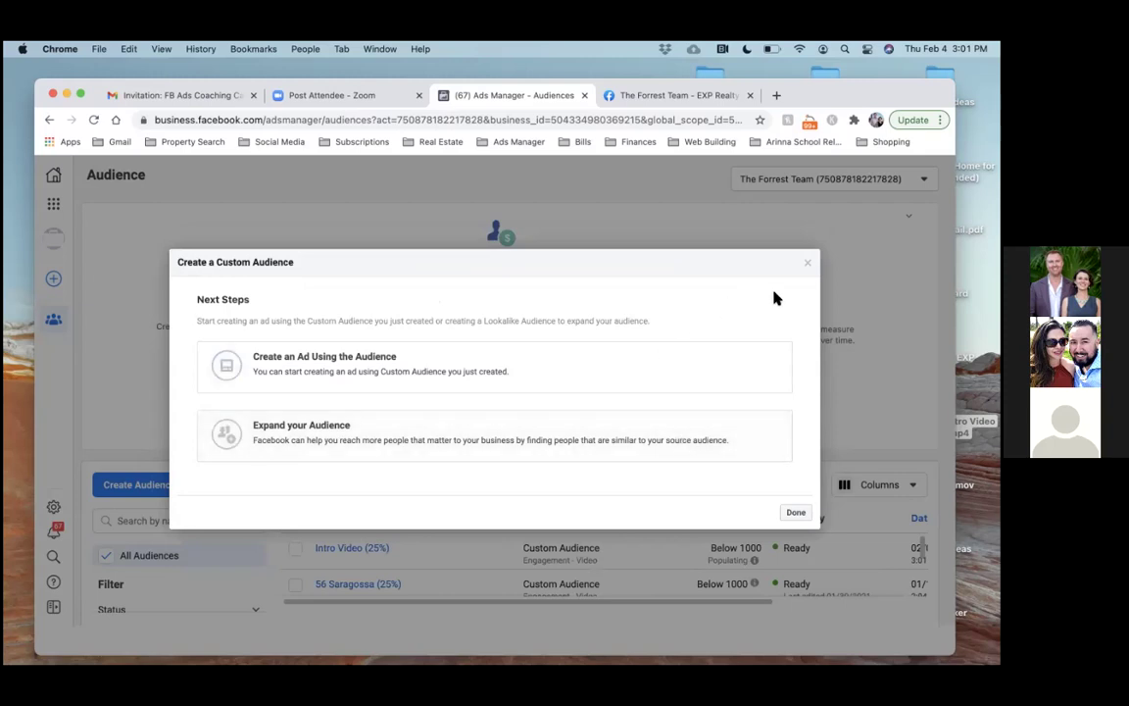
click(796, 513)
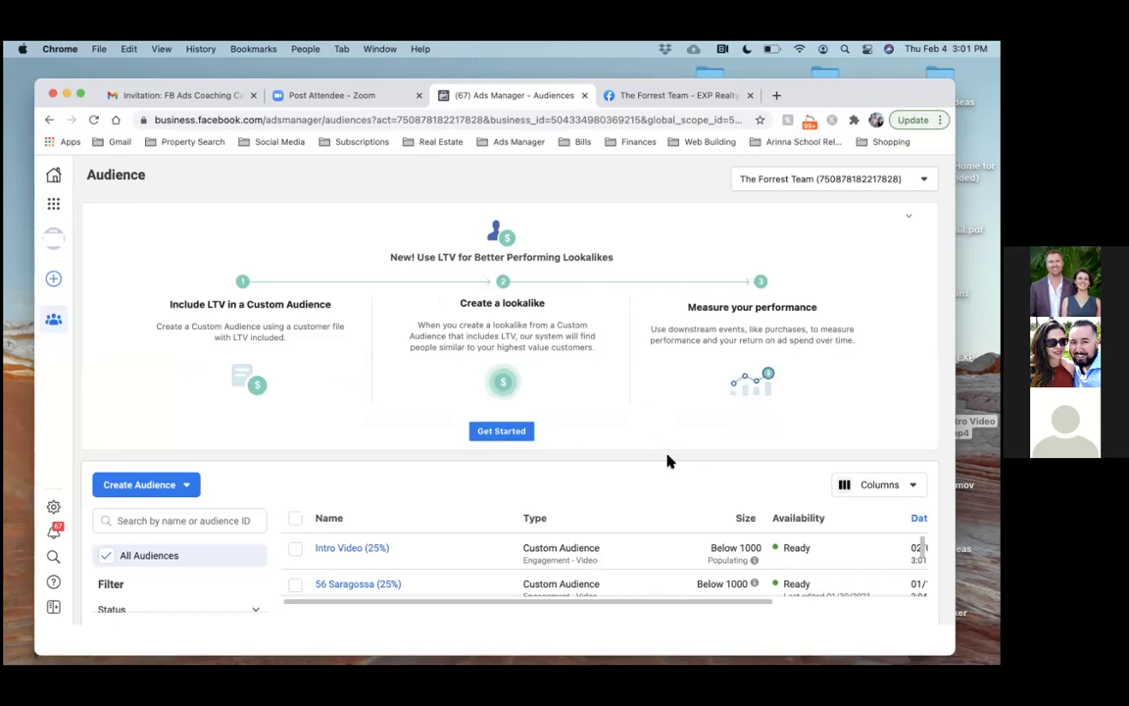
Look through the audience list and check the size and availability of the new Intro Video audience
scroll(666, 544, down, 1)
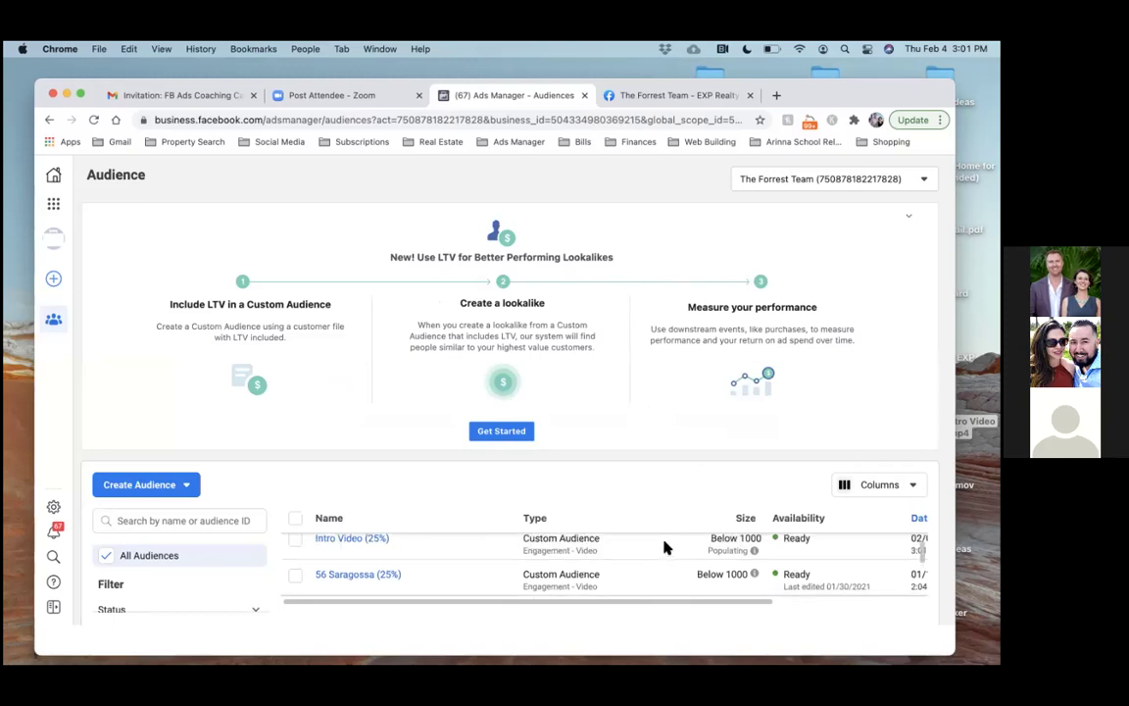
scroll(664, 547, down, 2)
scroll(660, 549, up, 1)
scroll(661, 549, down, 1)
scroll(661, 549, up, 2)
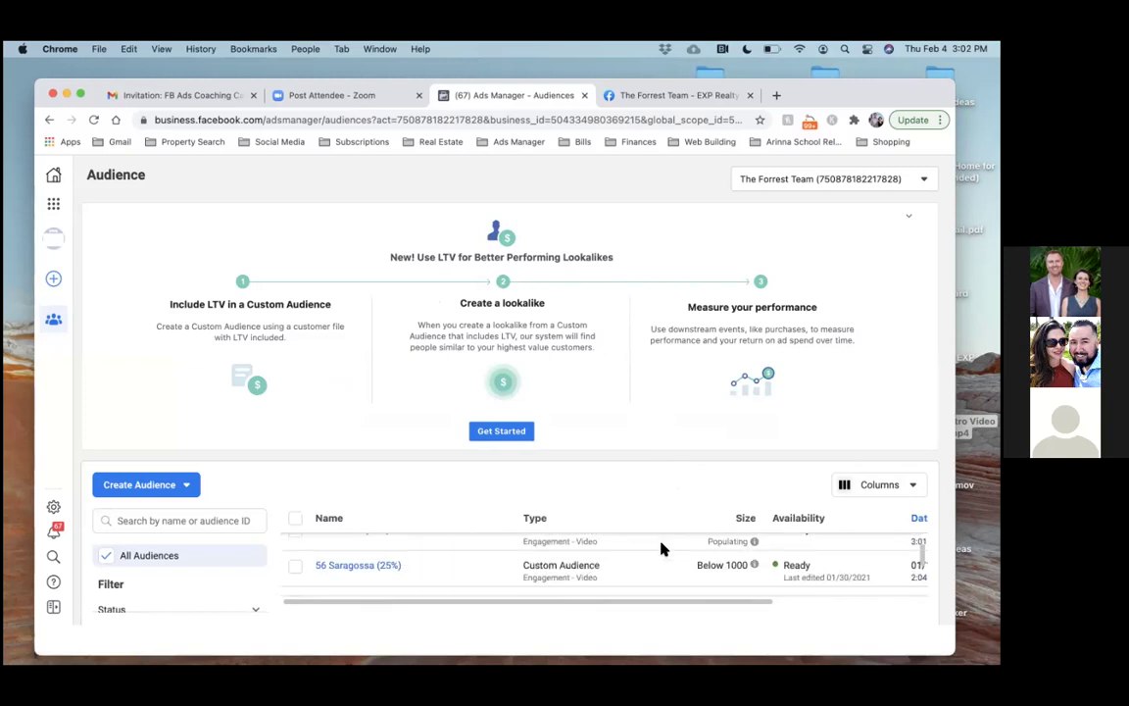
scroll(661, 549, up, 1)
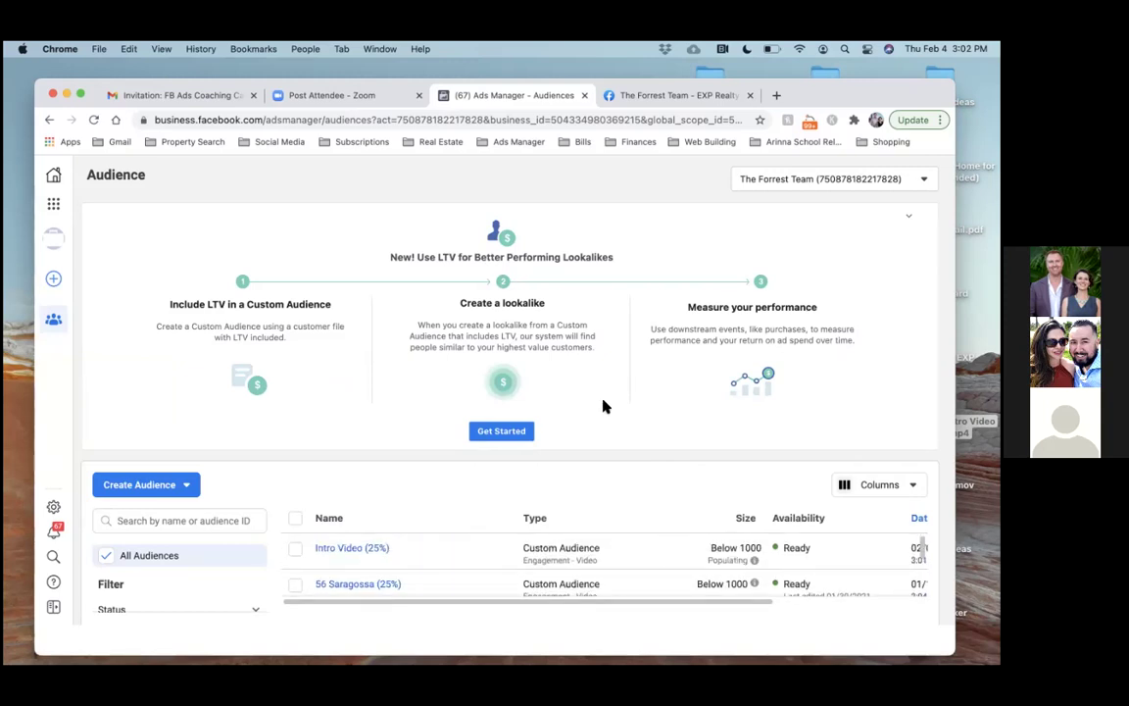
Go to the Business Manager home, reopen the bookmarked ads dashboard, and view all ad sets
click(53, 174)
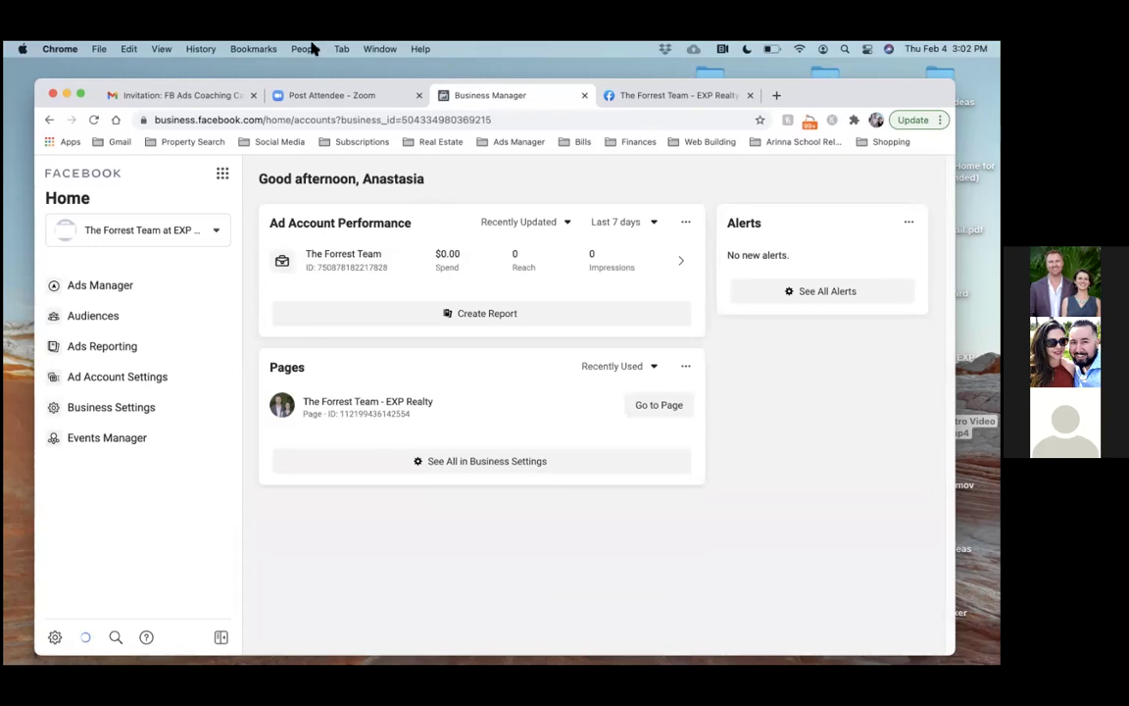
drag(862, 98, 873, 120)
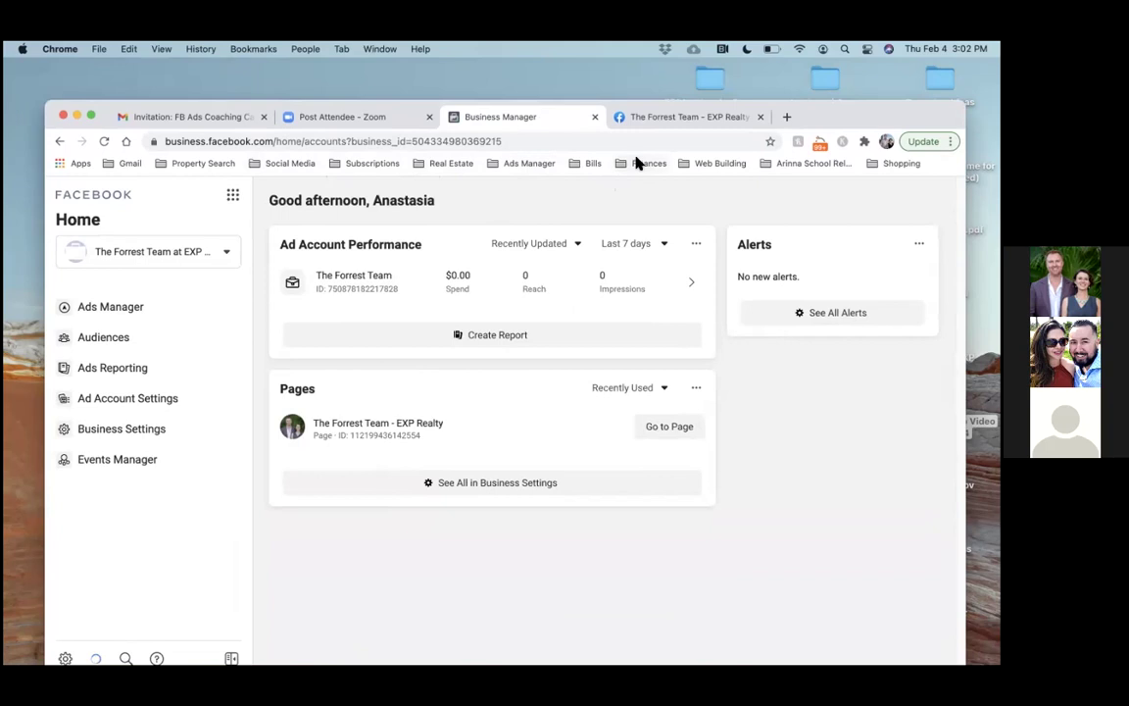
click(527, 165)
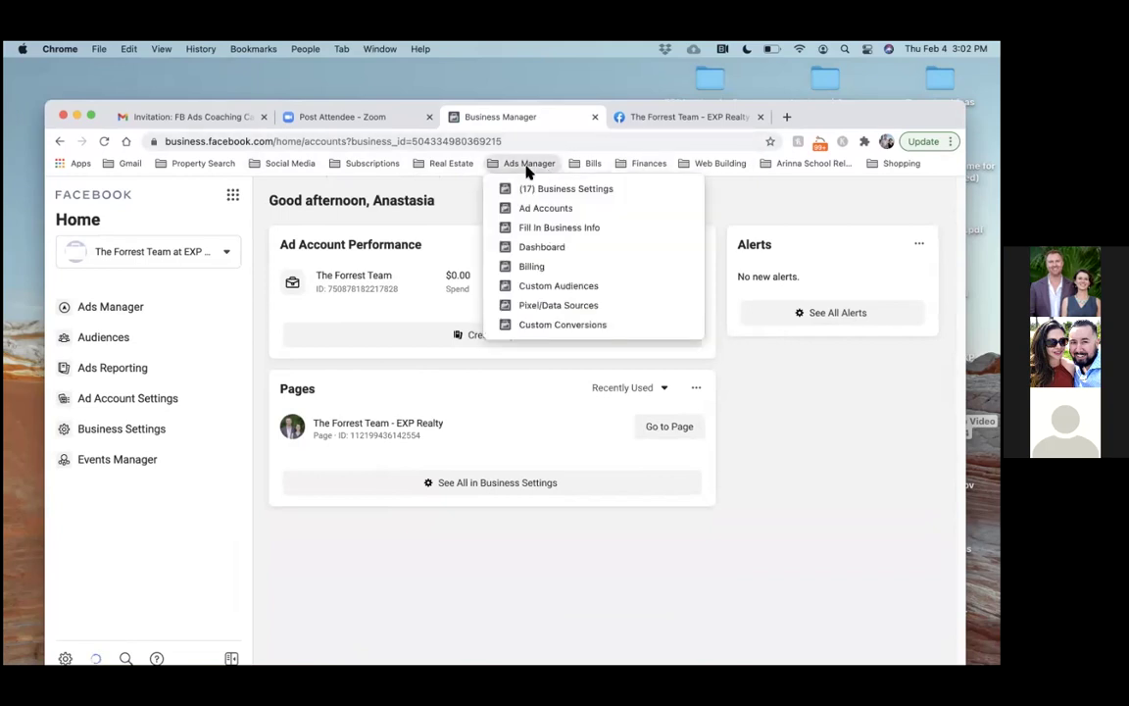
click(535, 252)
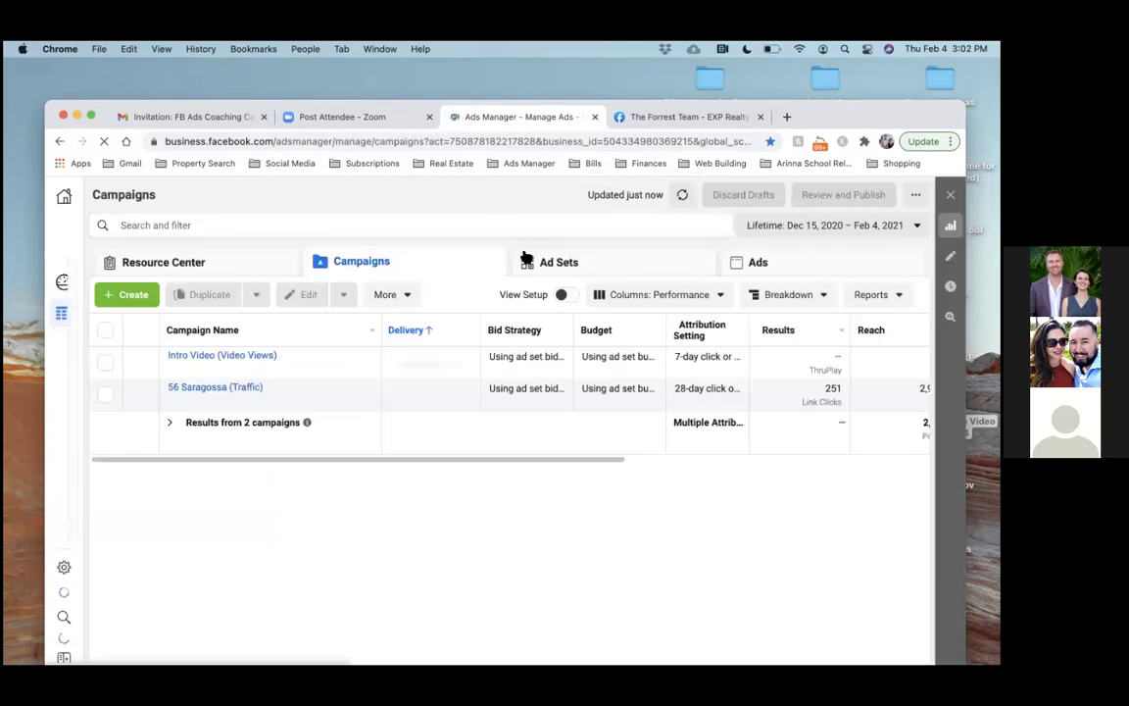
click(625, 264)
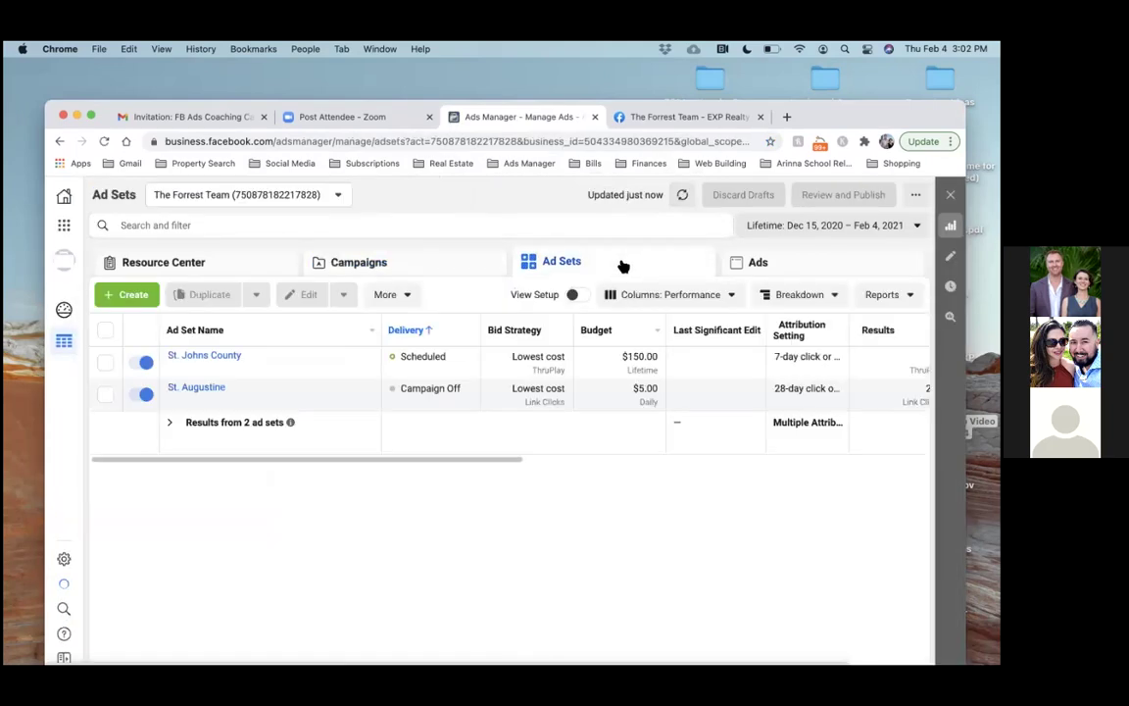